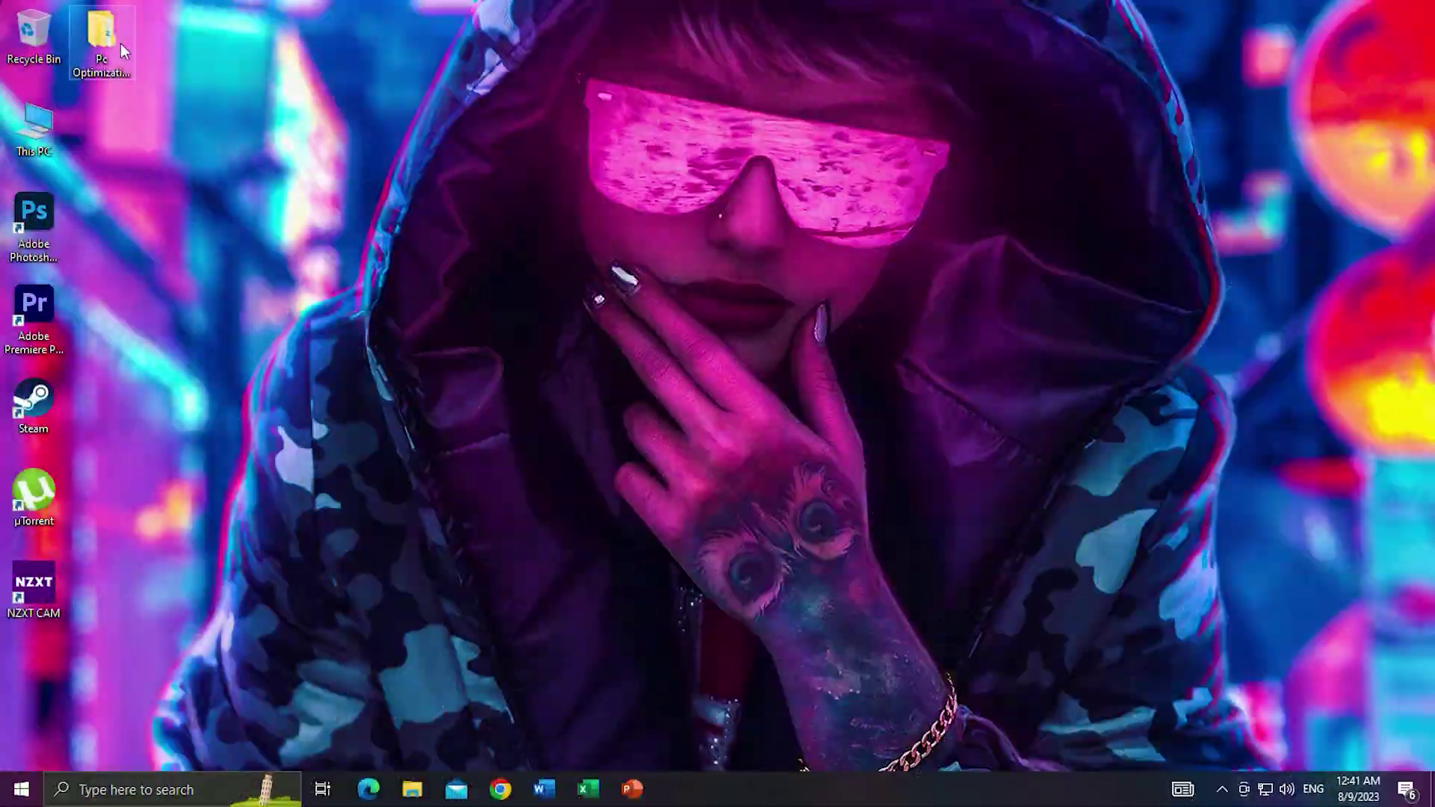
Step: Open the Optimizations folder inside the Pc Optimization 2.7 pack stored on the desktop
double_click(120, 44)
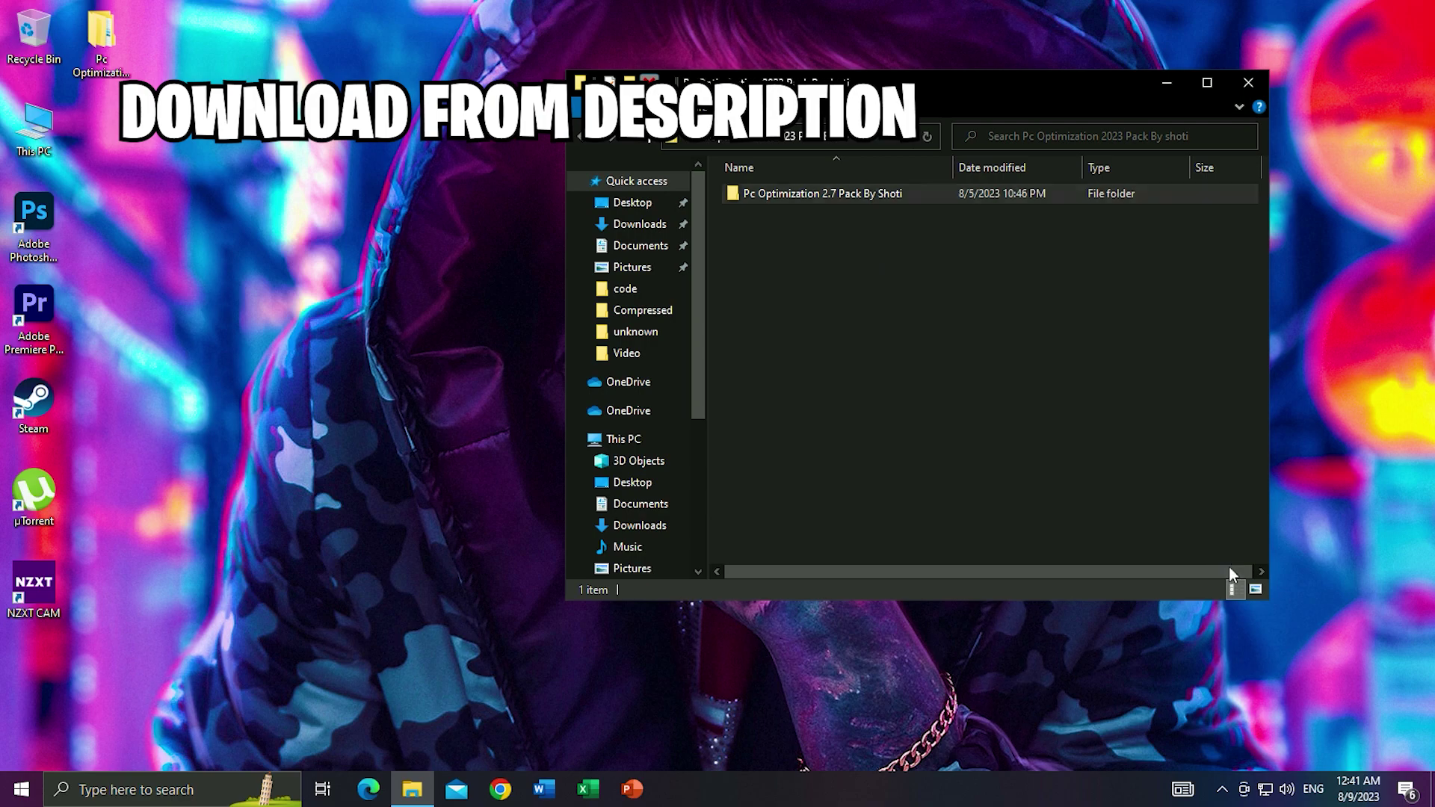
double_click(799, 196)
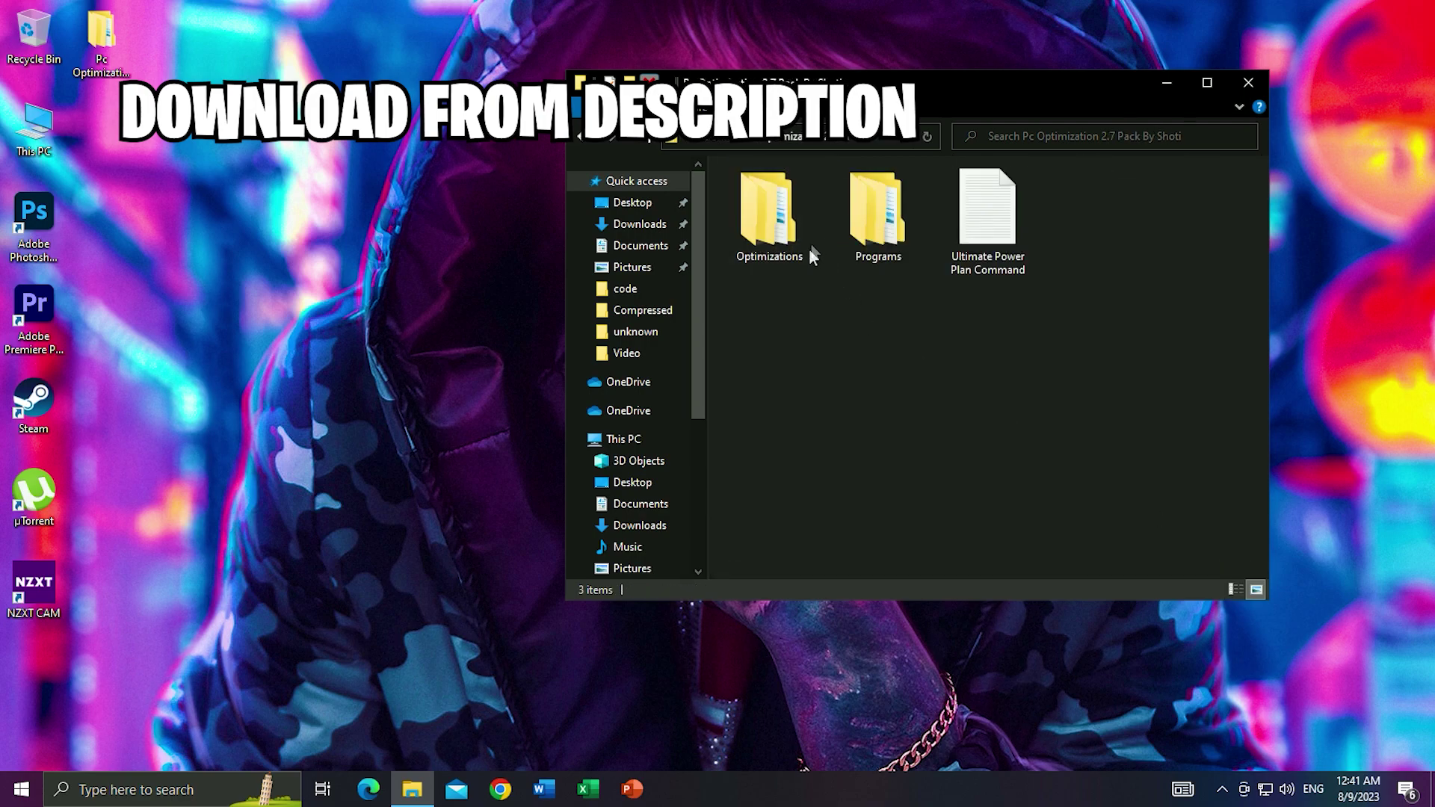
double_click(777, 225)
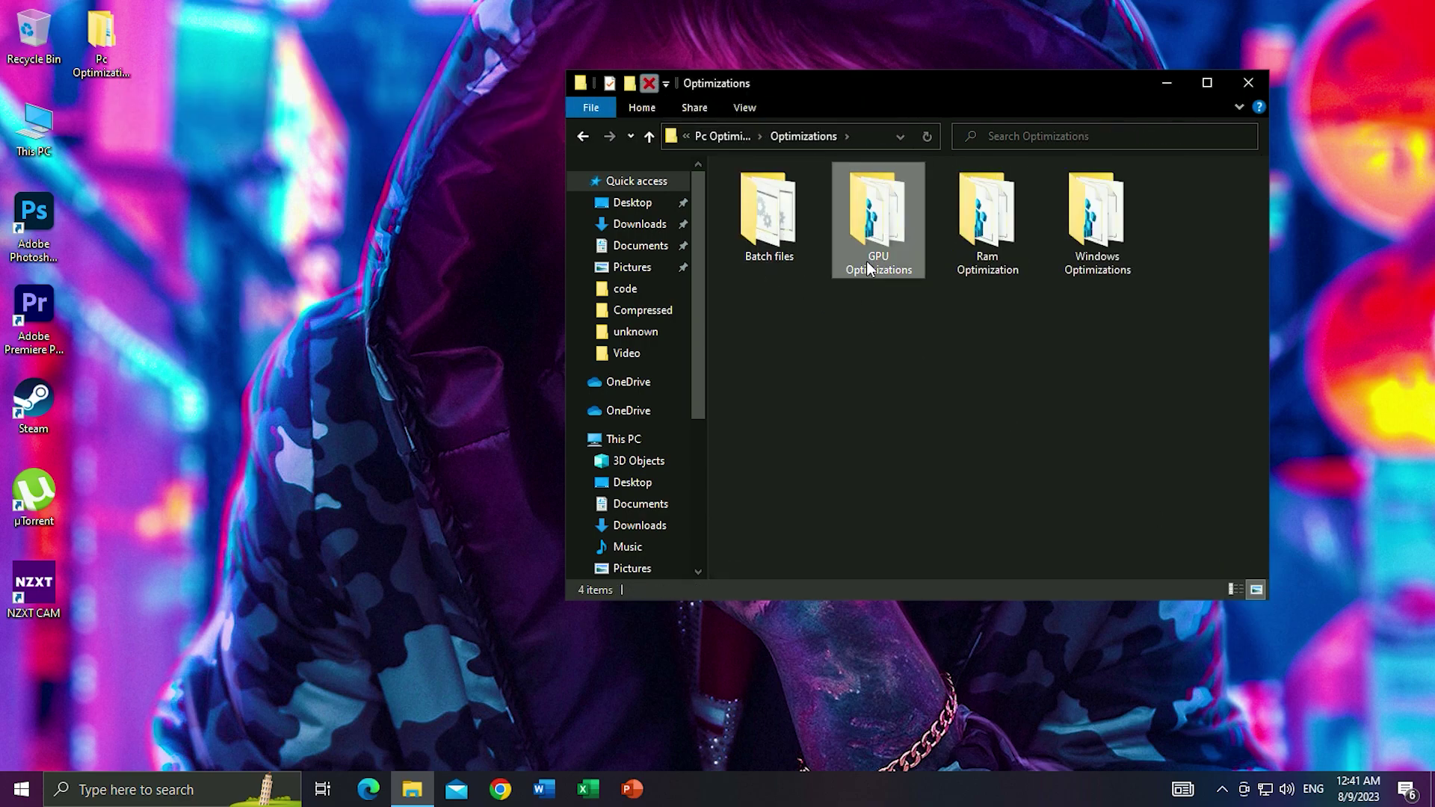
Step: Merge the Optimize AMD Drivers registry file from the GPU Optimizations folder into the registry
double_click(878, 224)
double_click(795, 195)
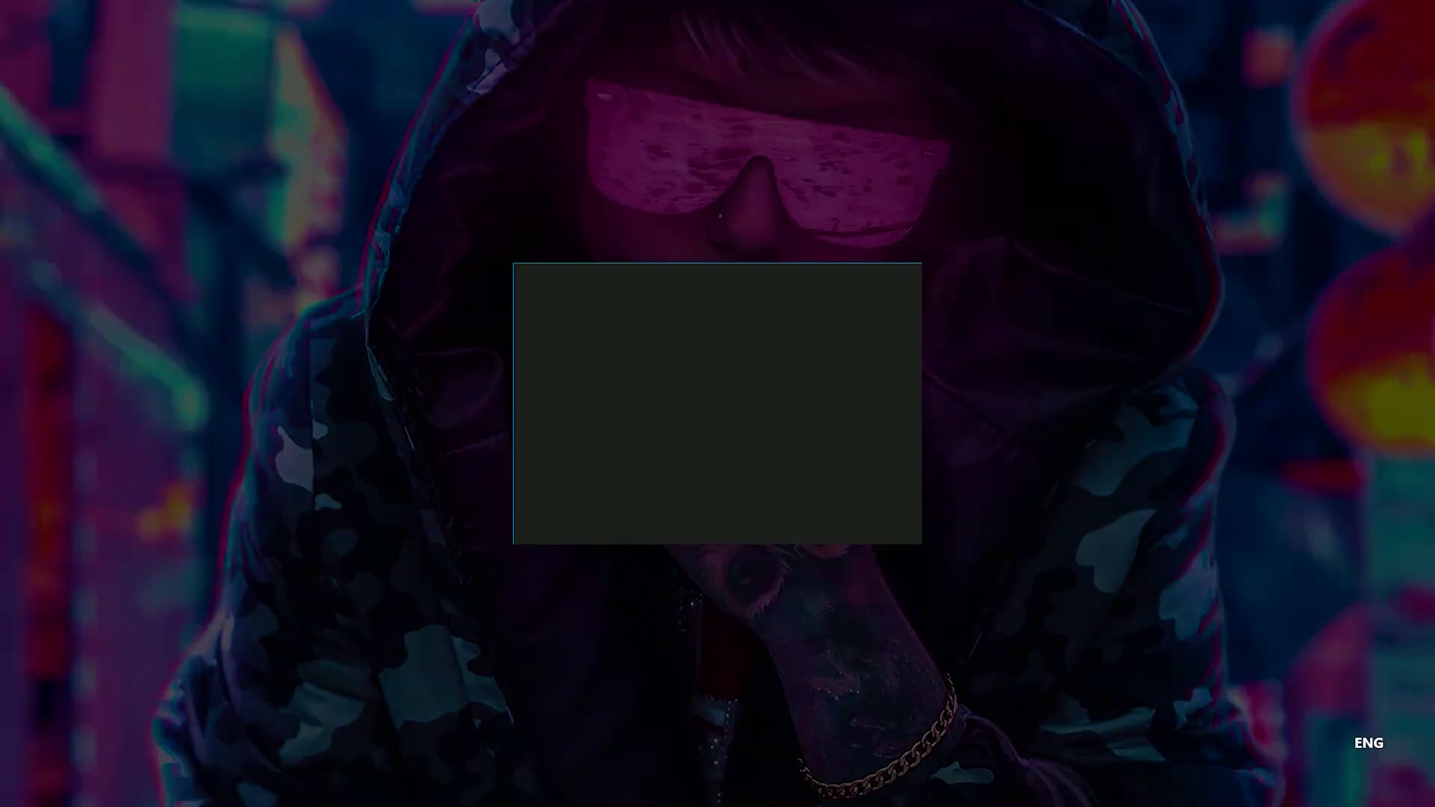
left_click(624, 506)
left_click(856, 430)
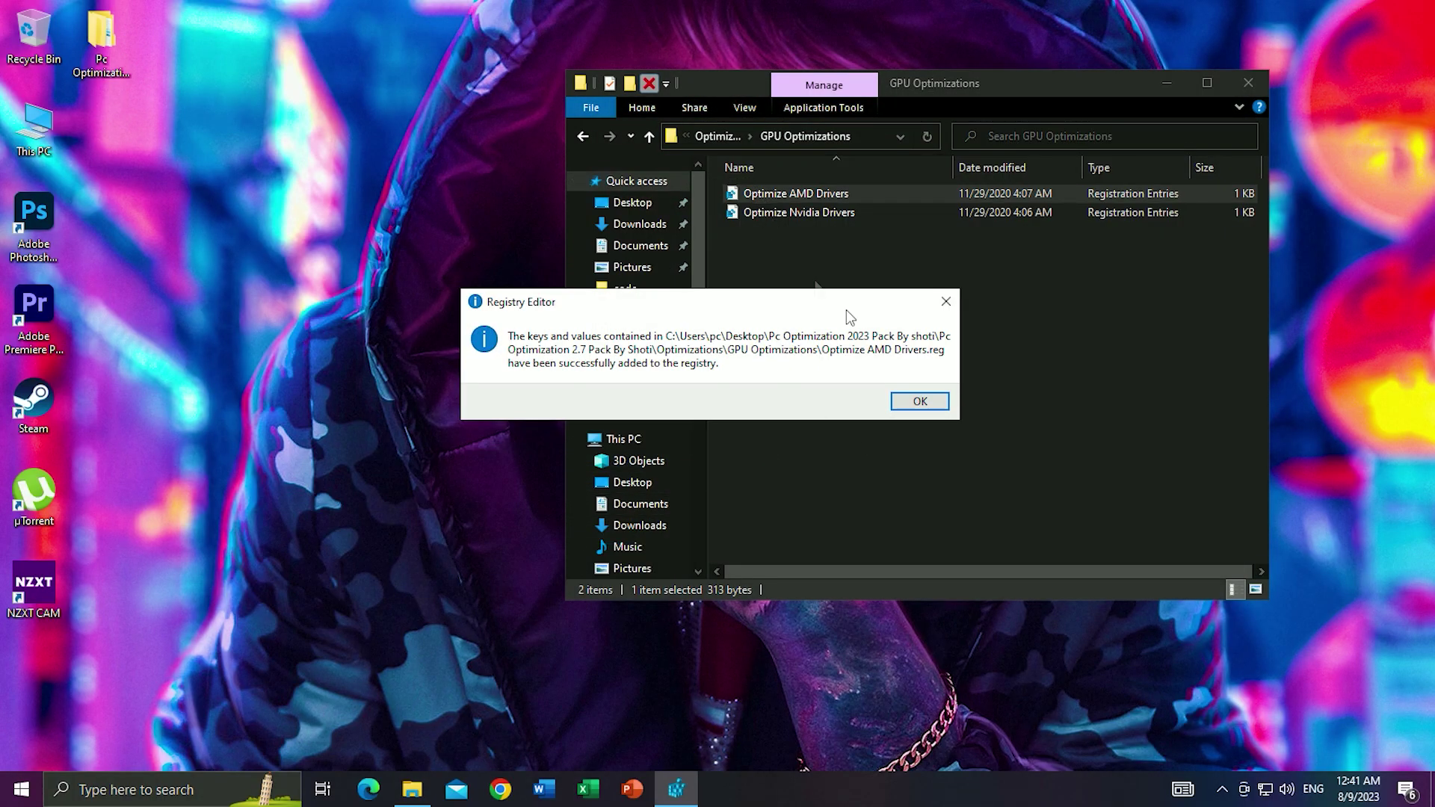
left_click(919, 401)
Step: Merge the 16 GB registry file from the Ram Optimization folder into the registry
left_click(583, 136)
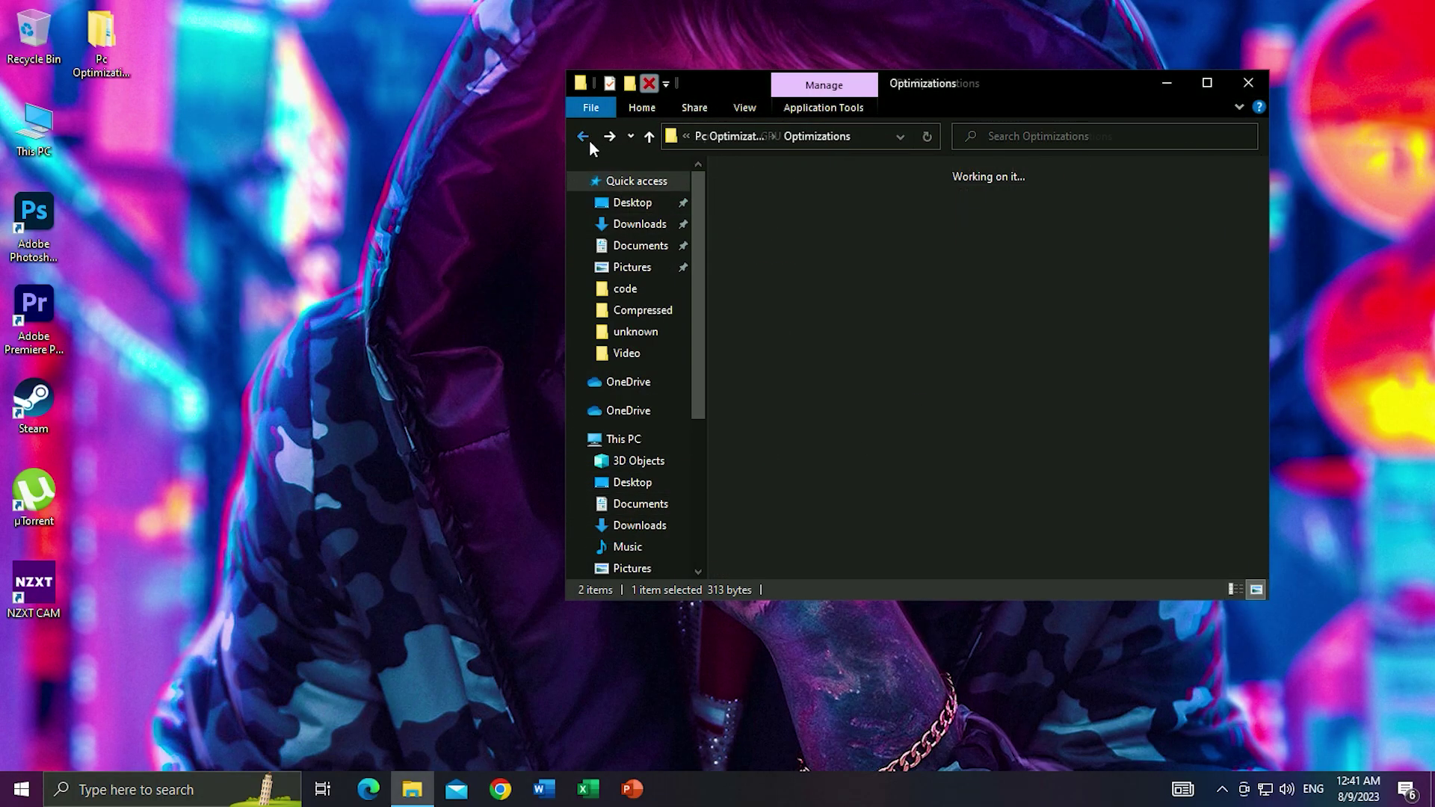
double_click(986, 220)
left_click(762, 308)
double_click(763, 316)
left_click(642, 506)
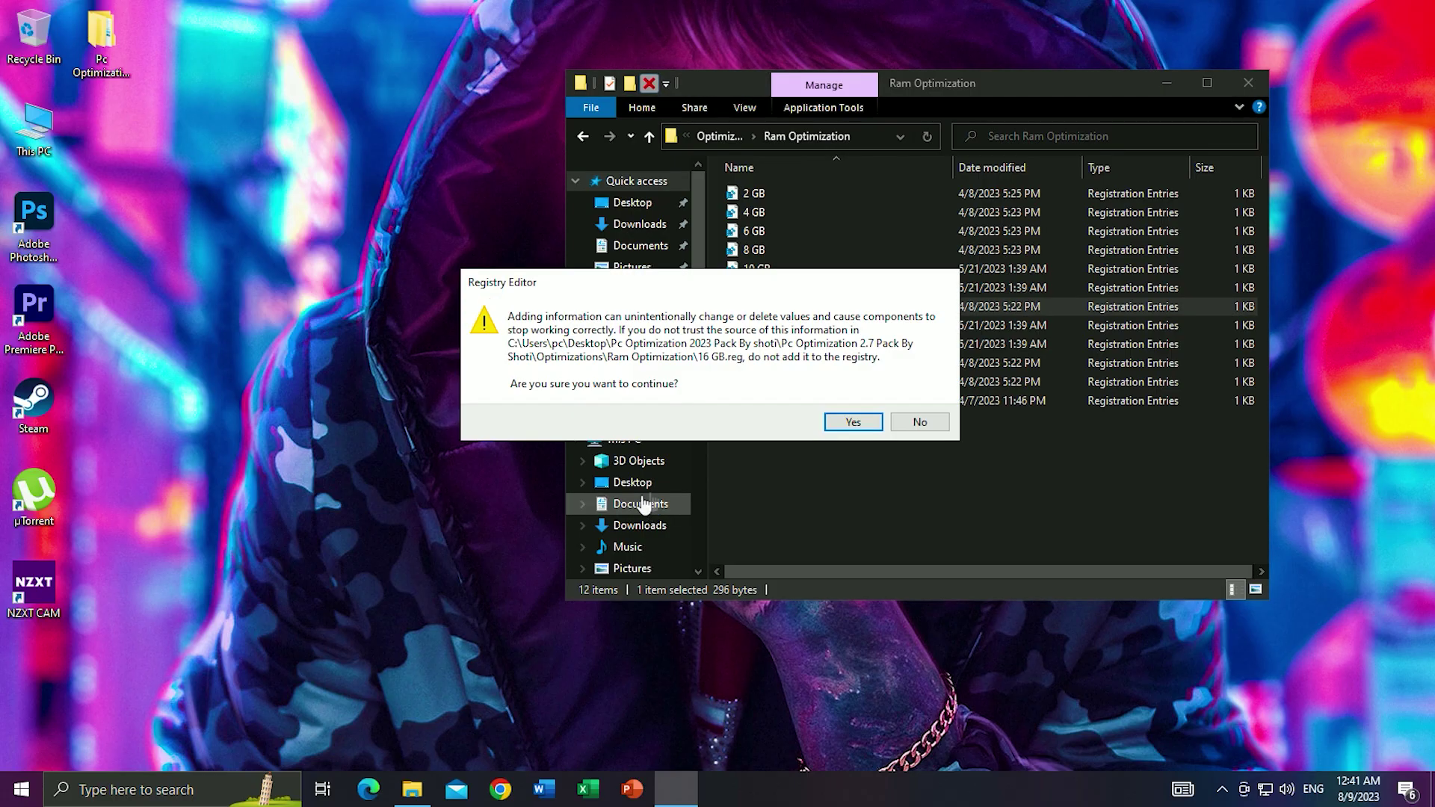
left_click(852, 423)
left_click(920, 402)
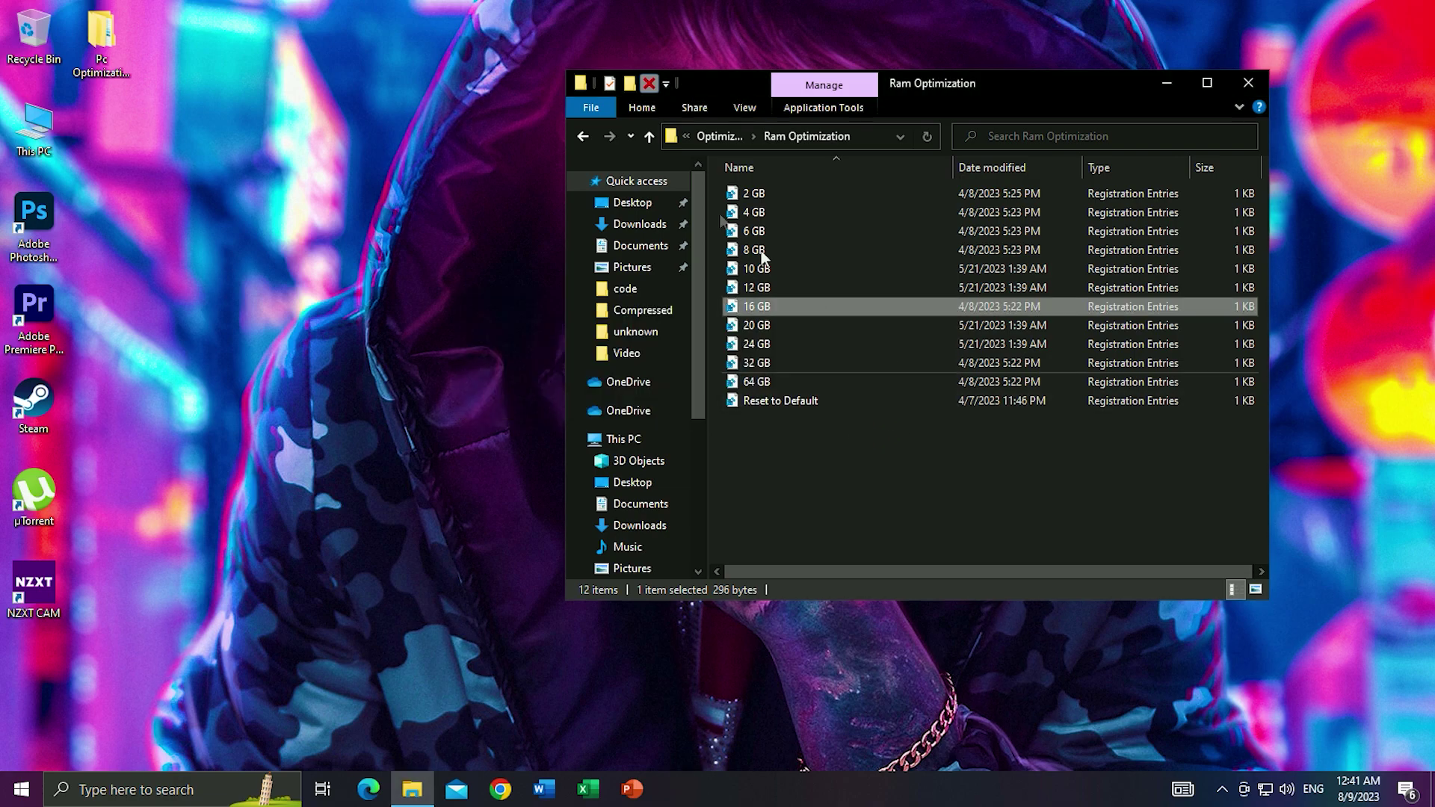
Step: Merge the Boost FPS In Games registry file from the Windows Optimizations folder into the registry
left_click(583, 136)
double_click(1096, 213)
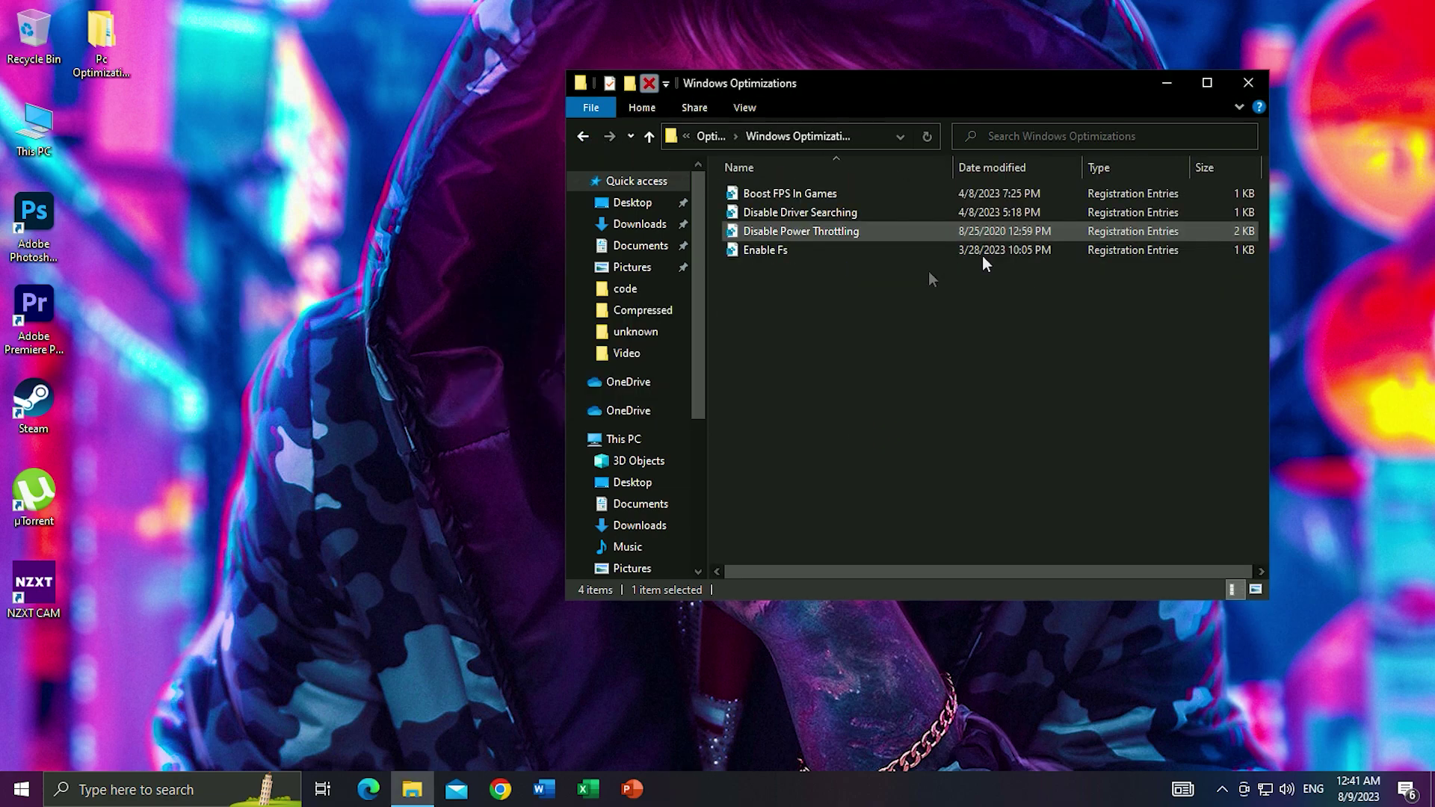
double_click(818, 196)
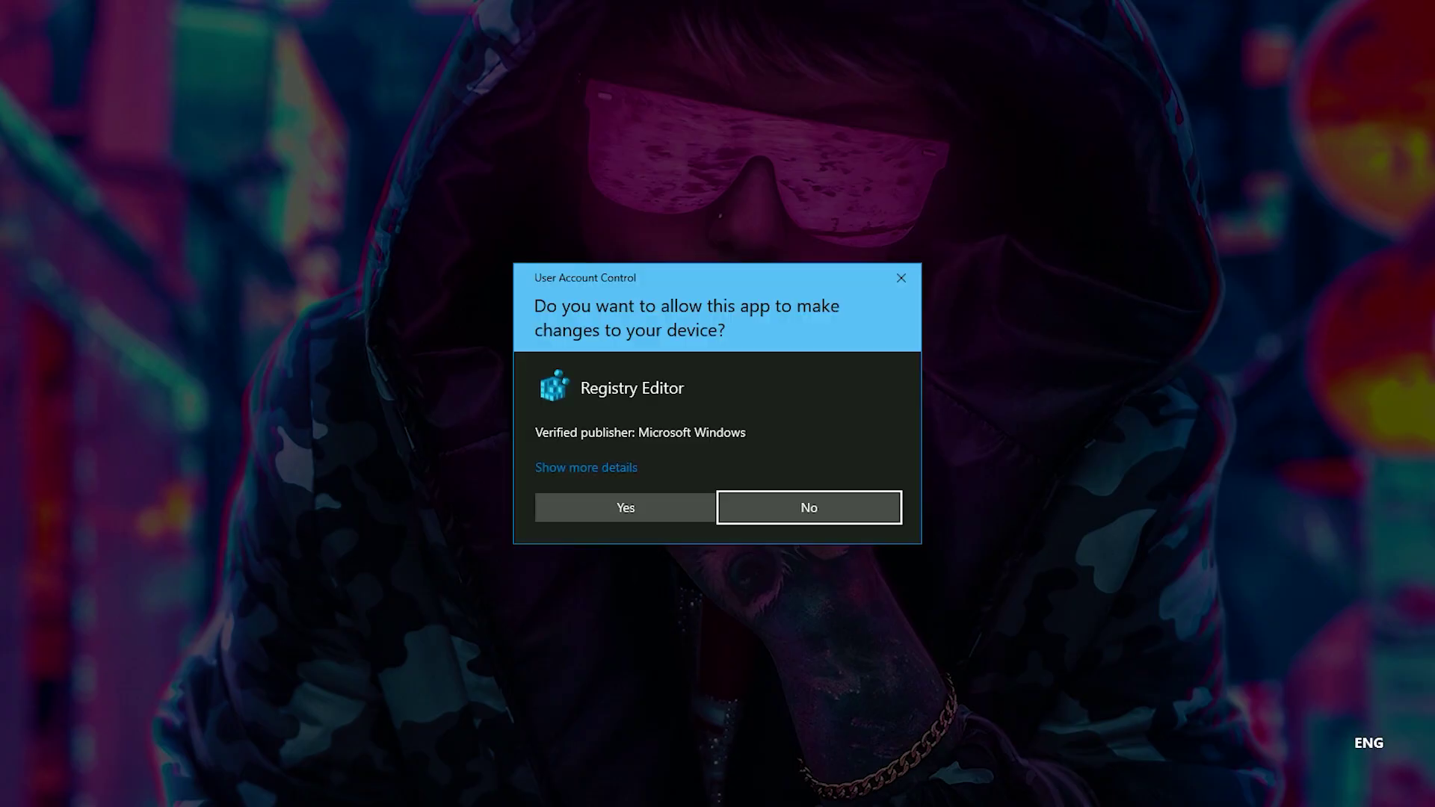
left_click(647, 511)
left_click(852, 427)
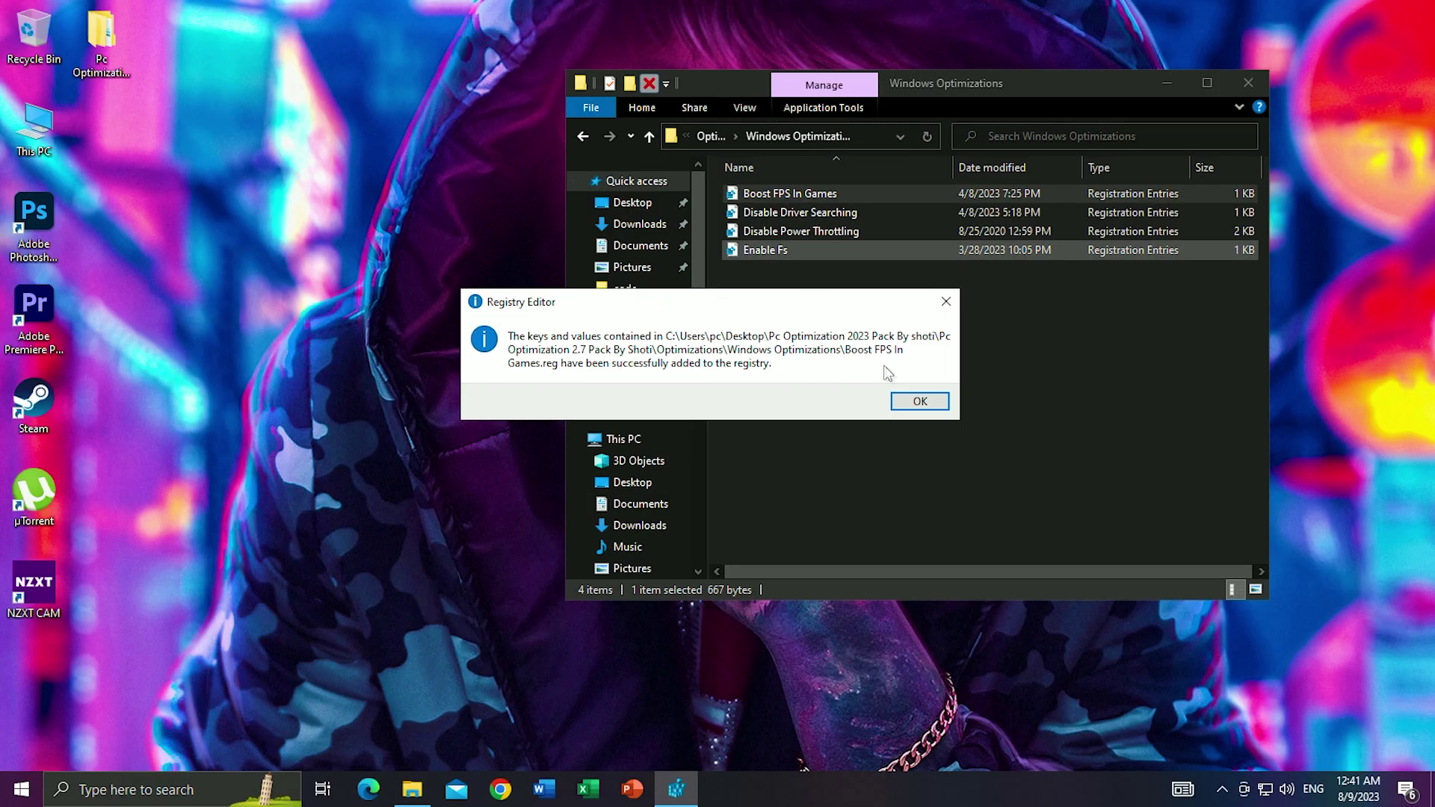
left_click(910, 408)
Step: Merge the Disable Driver Searching registry file into the registry
double_click(776, 211)
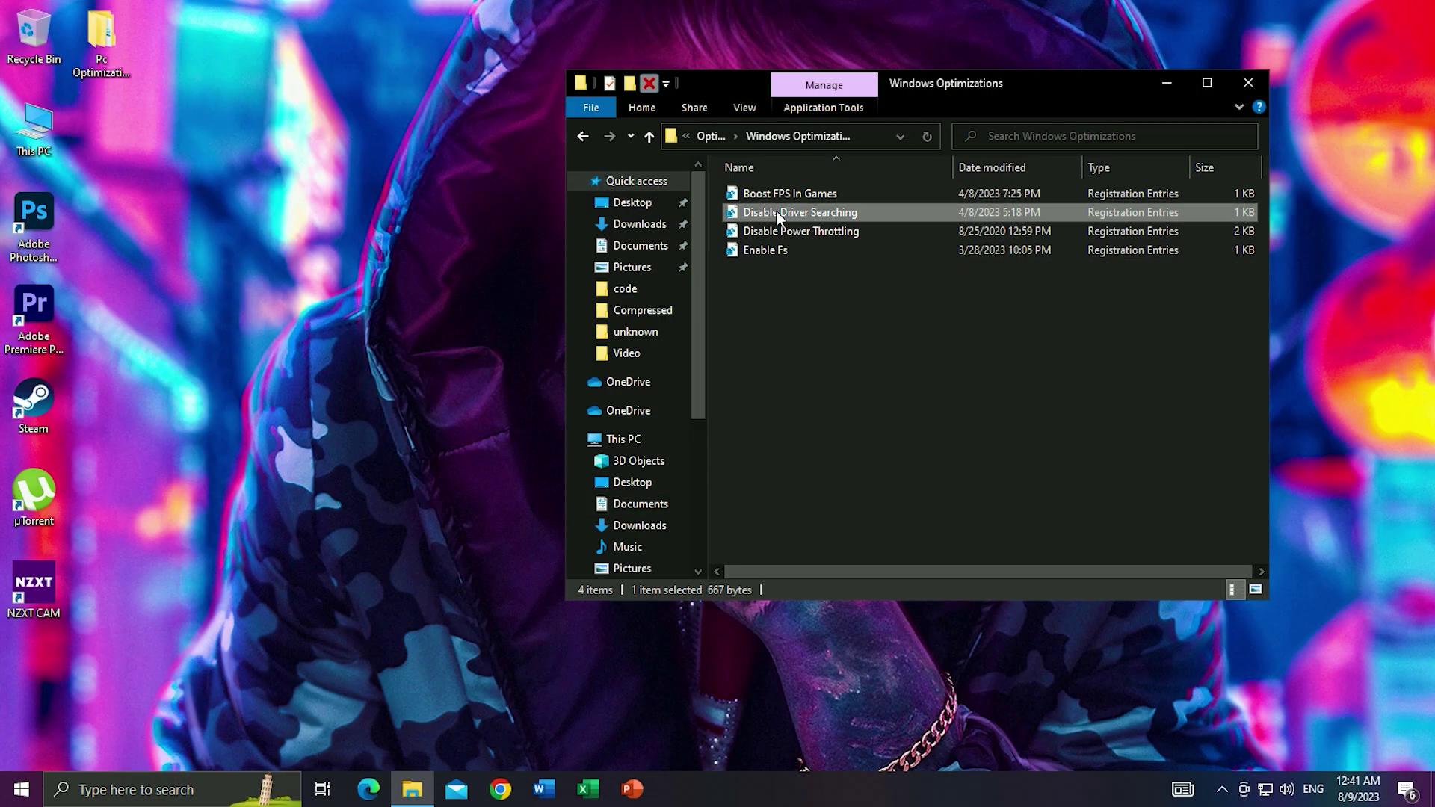
left_click(625, 507)
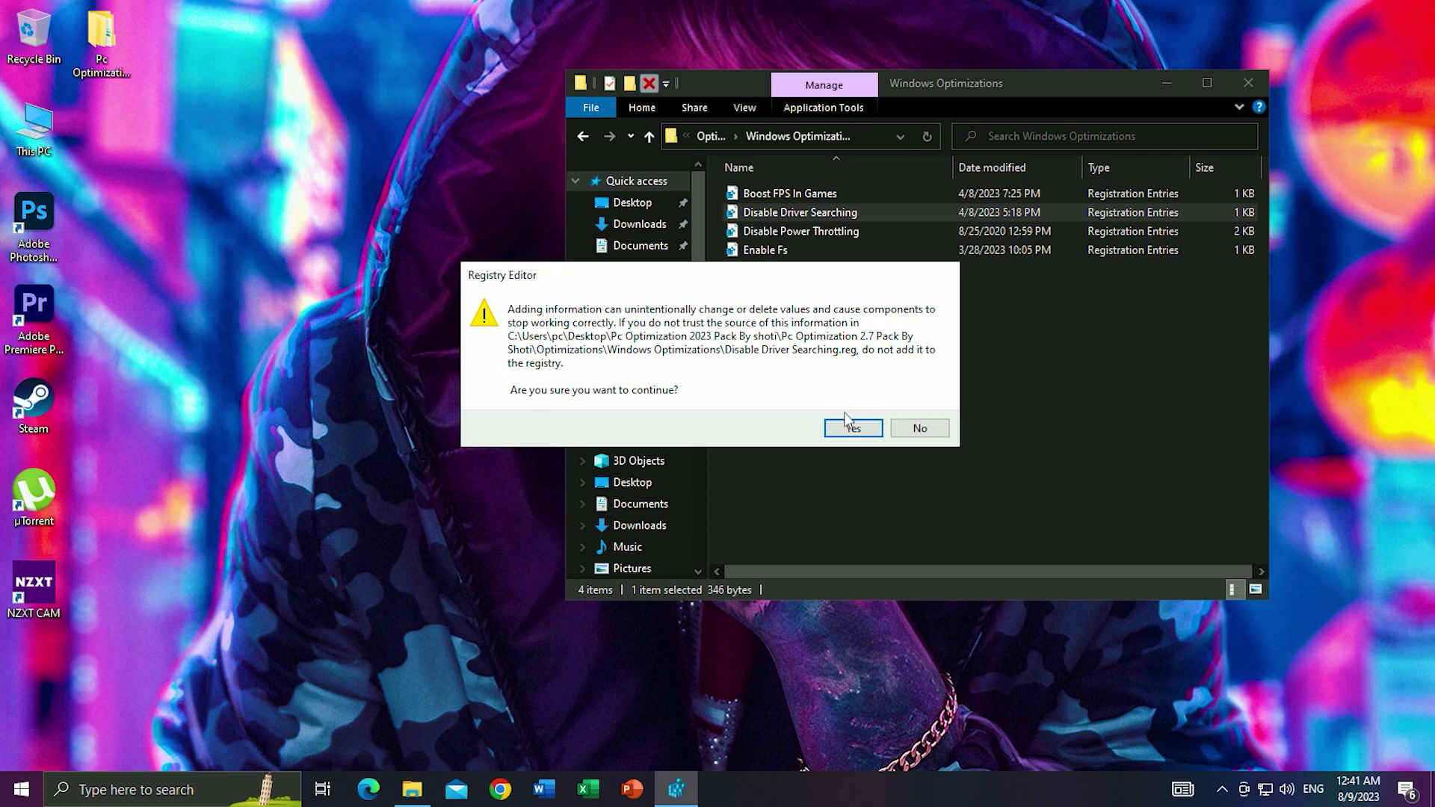
left_click(849, 425)
left_click(919, 401)
Step: Merge the Disable Power Throttling registry file into the registry
double_click(854, 231)
left_click(700, 508)
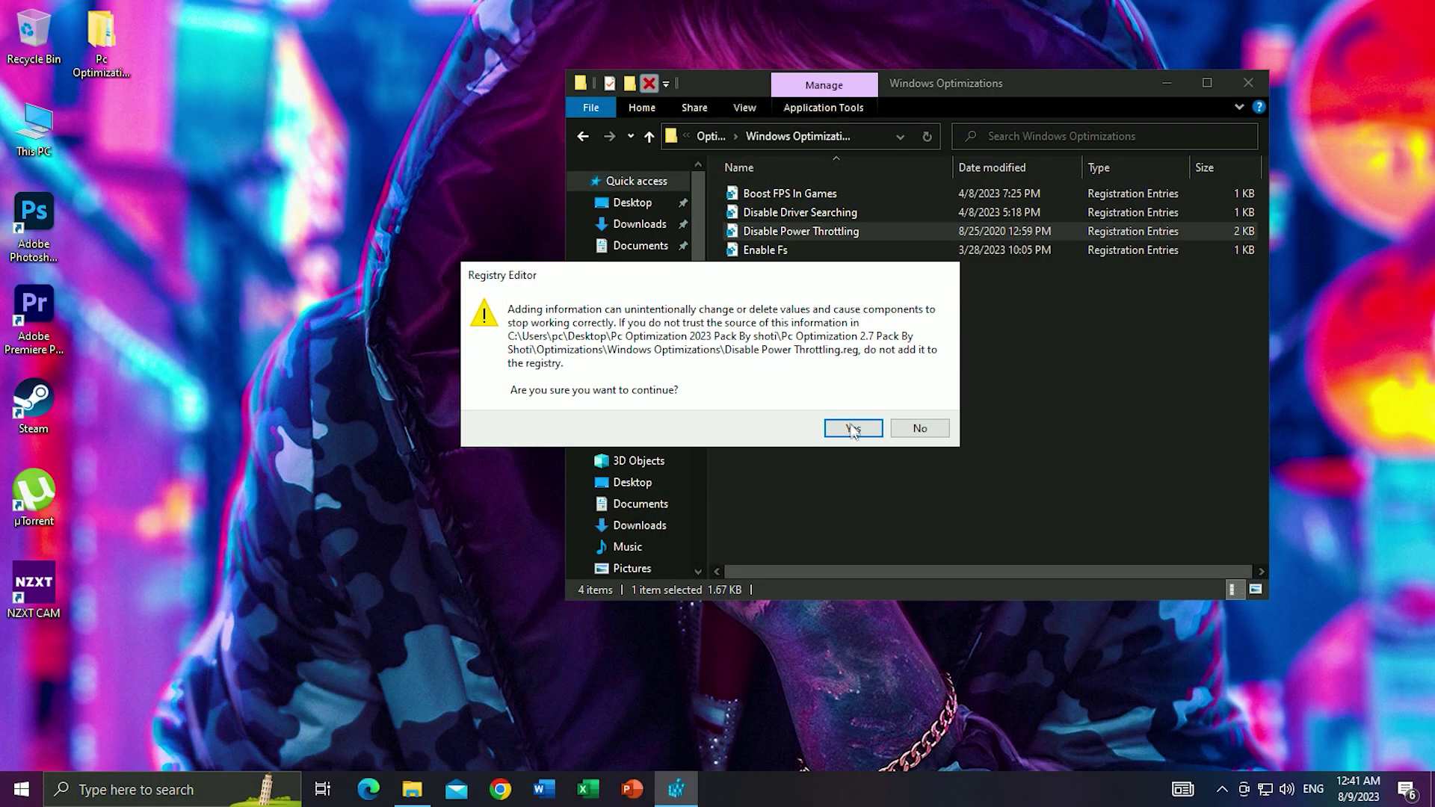
left_click(852, 430)
left_click(919, 400)
Step: Merge the Enable Fs registry file into the registry
left_click(819, 251)
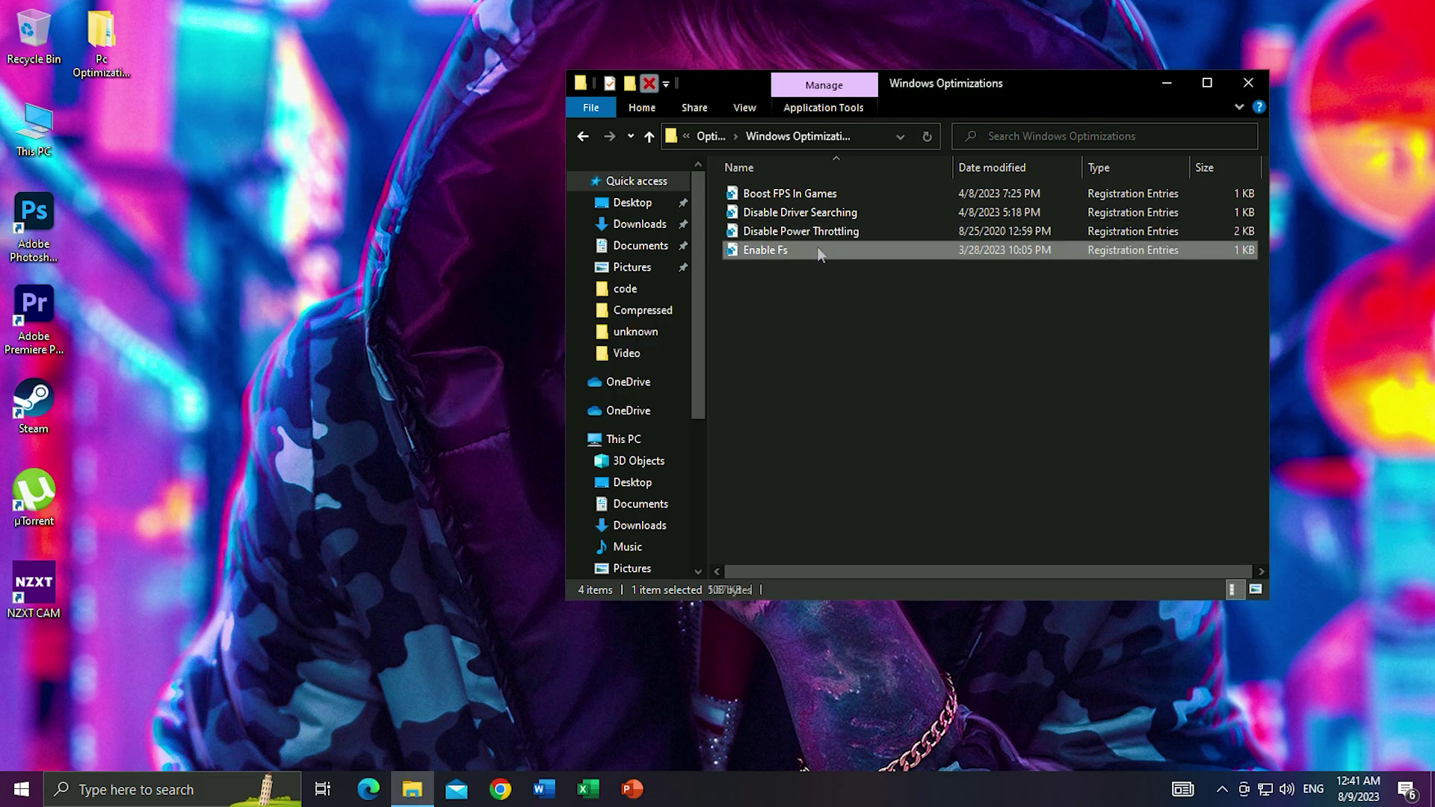
double_click(817, 254)
left_click(692, 503)
left_click(852, 423)
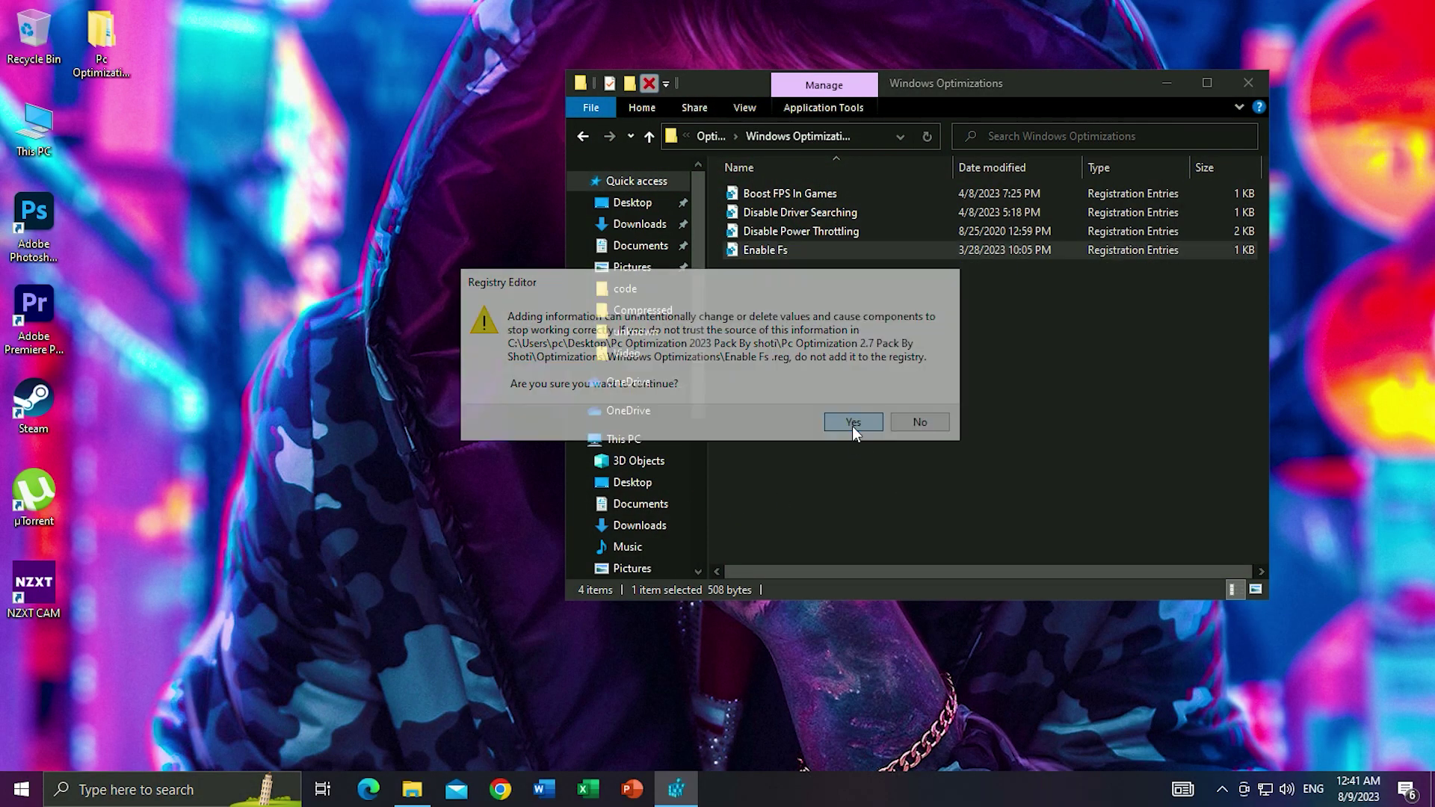
left_click(920, 400)
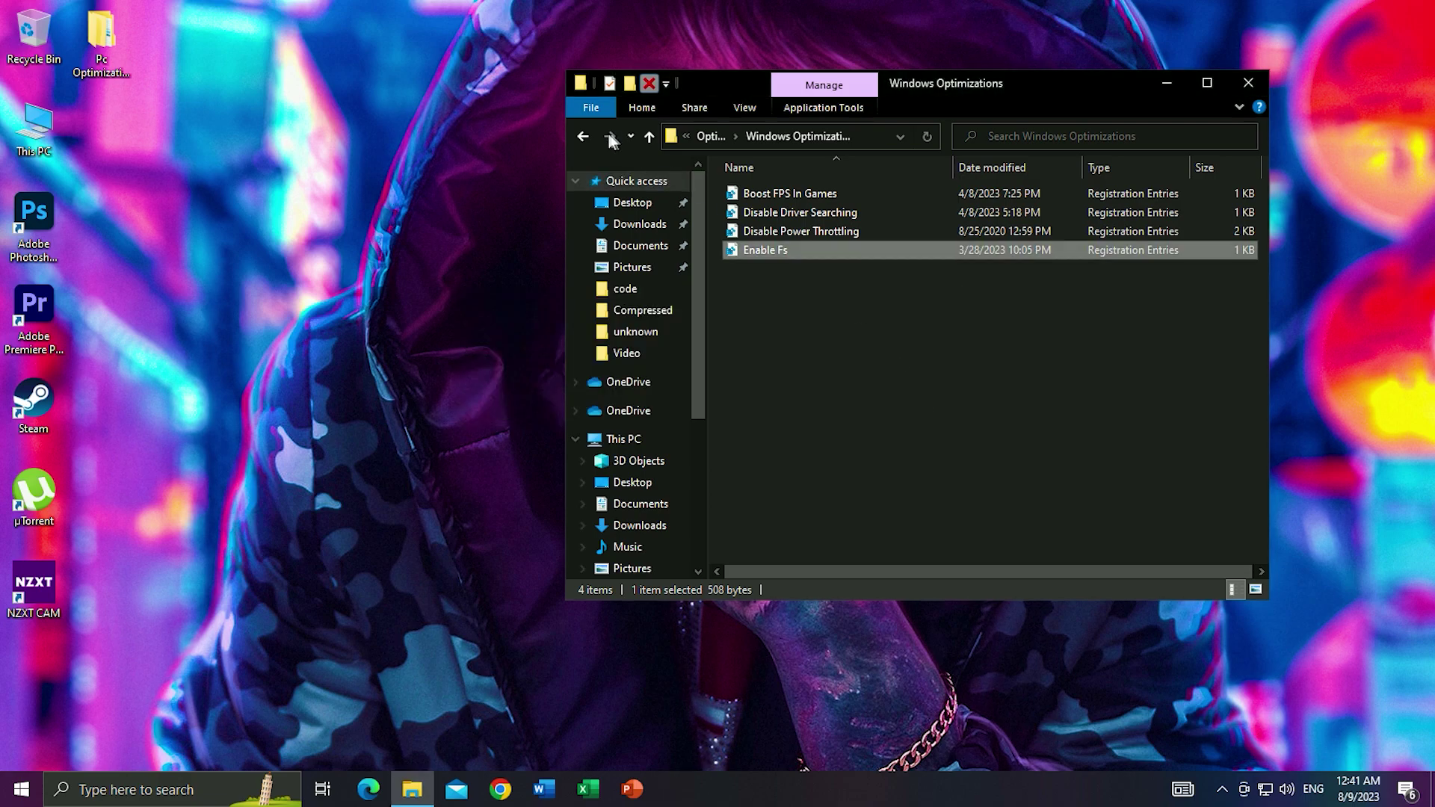
Step: Launch Intelligent standby list cleaner from the ISLC v1.0.2.8 folder of the pack's Programs folder and allow it to make changes
left_click(584, 137)
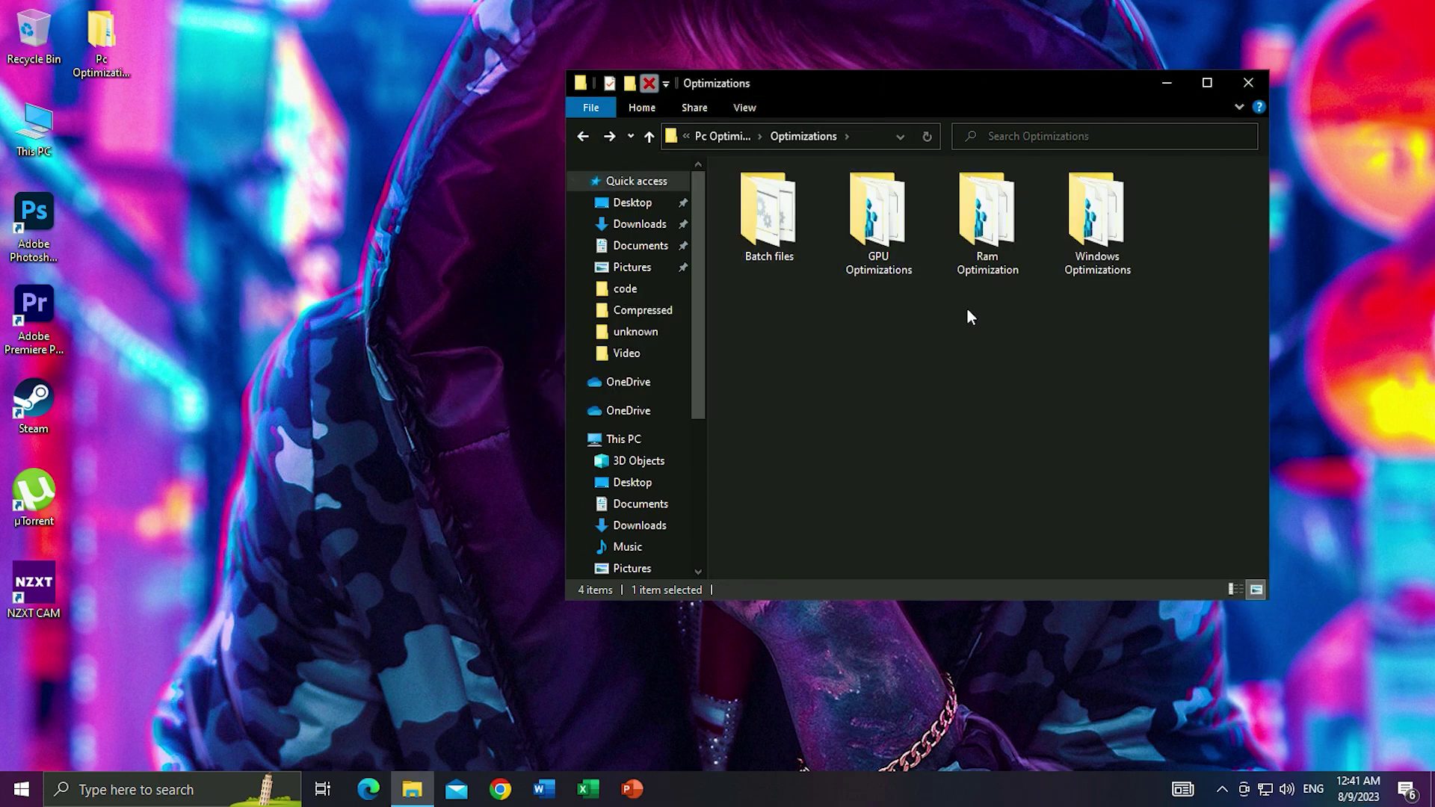
left_click(583, 137)
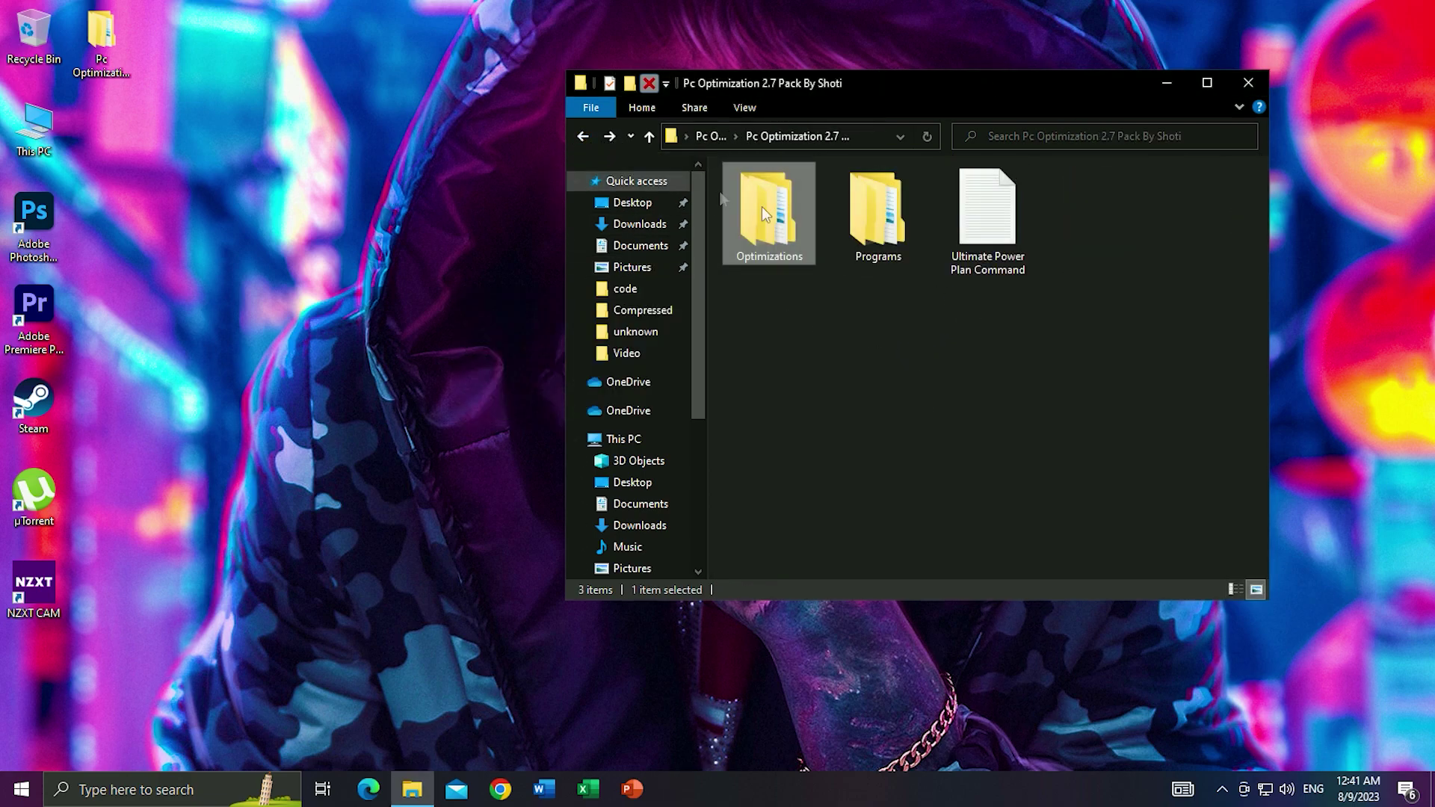
double_click(898, 250)
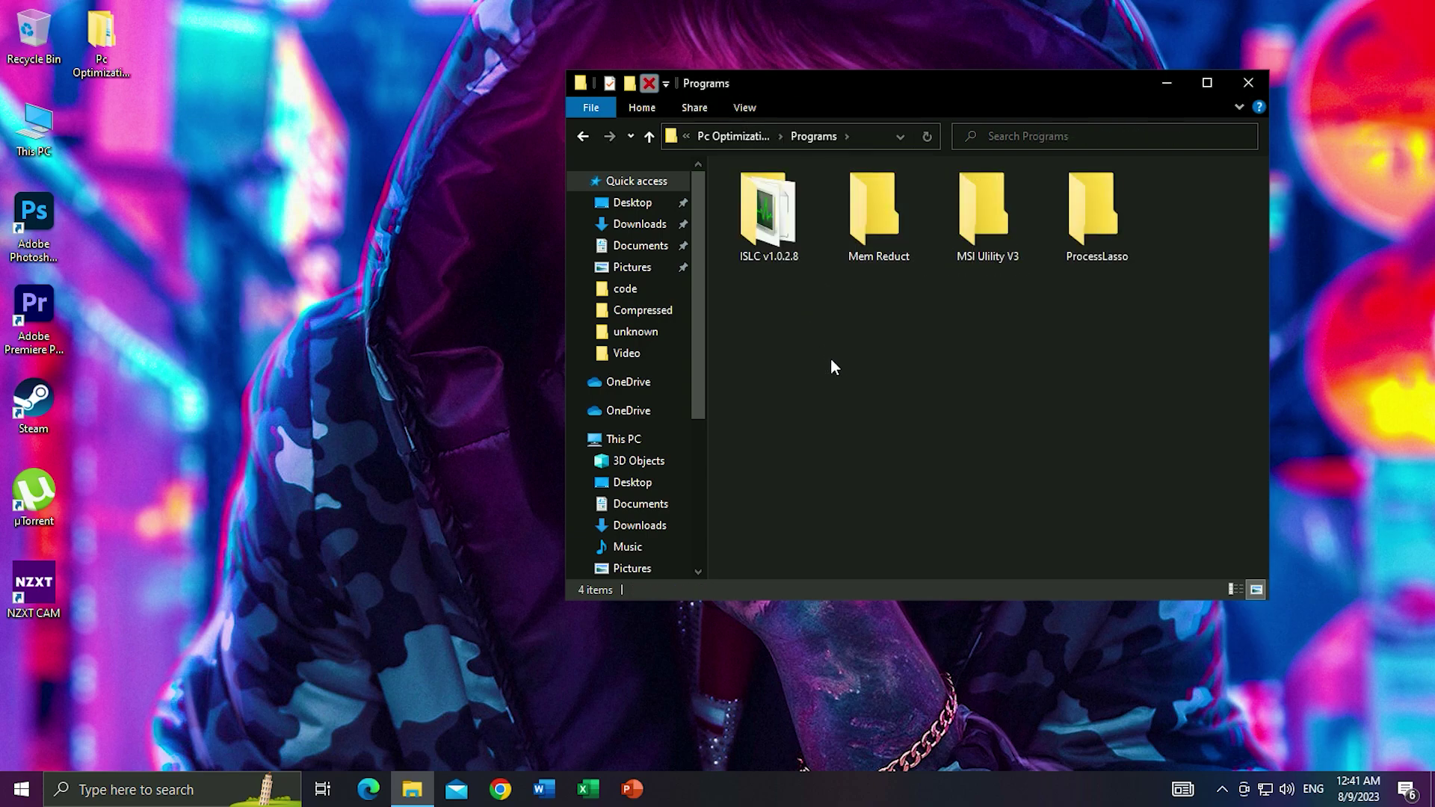
double_click(783, 253)
double_click(819, 186)
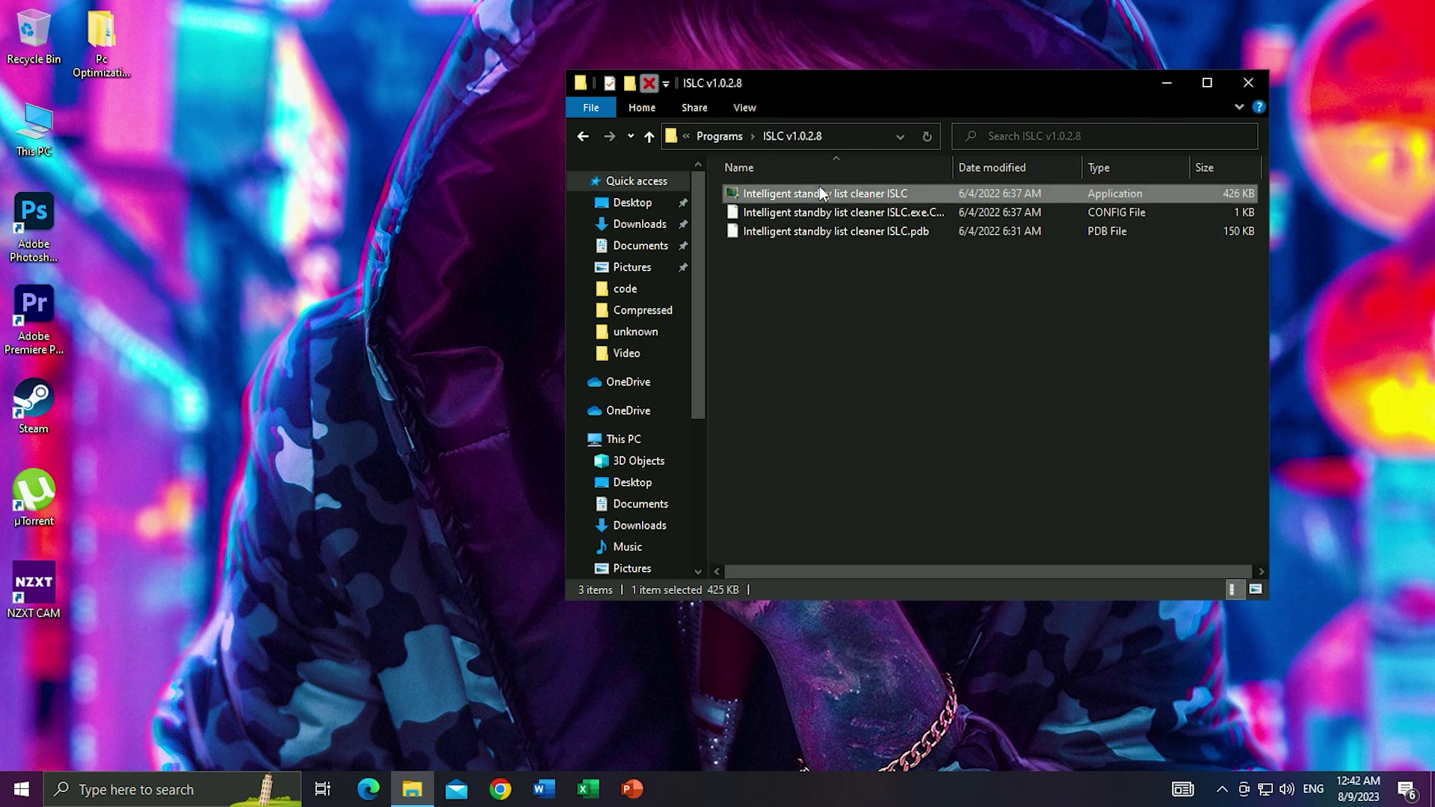
left_click(640, 516)
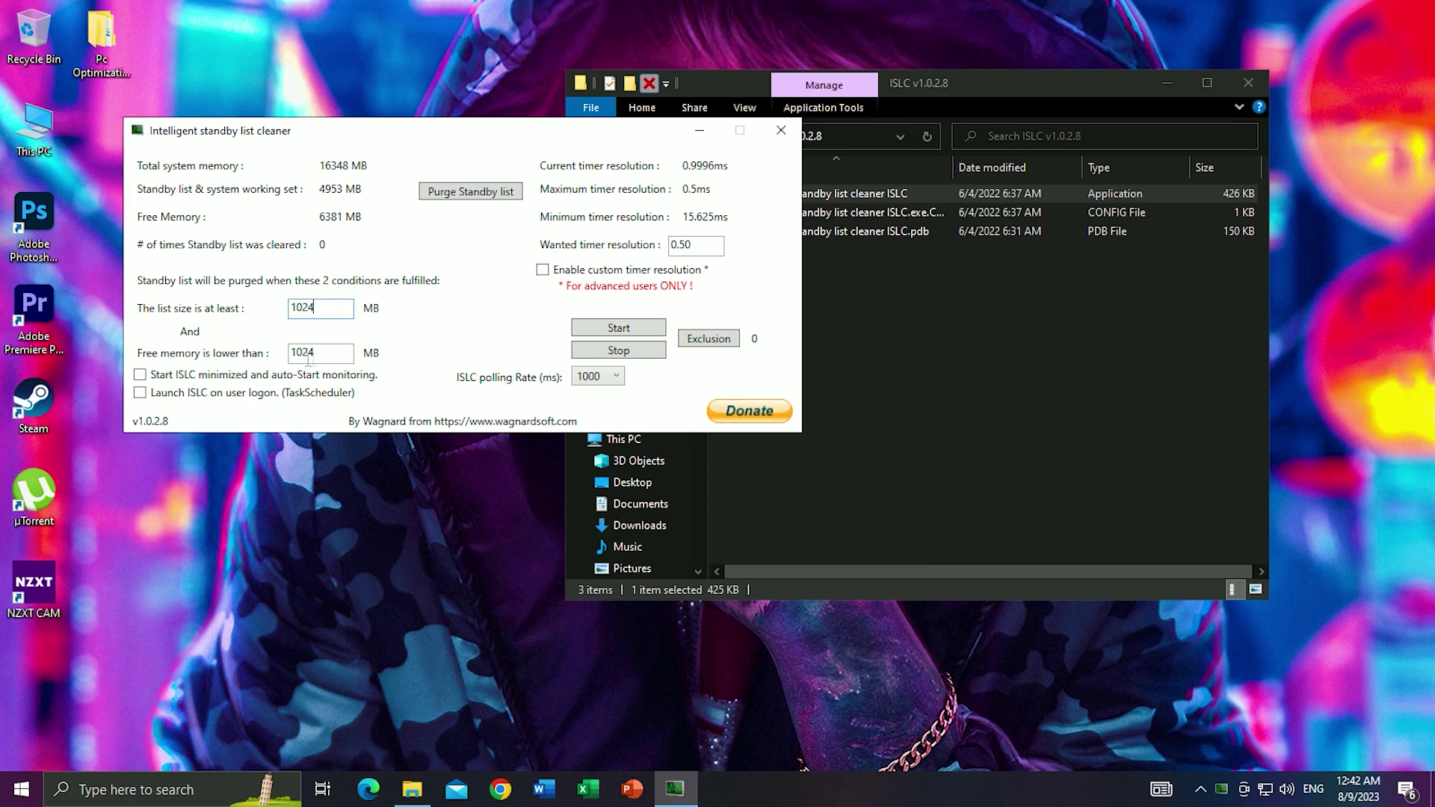
Step: Set the free memory threshold to 8040 MB, enable minimized start with auto-monitoring, start the monitoring and close the cleaner
left_click_drag(331, 357, 274, 364)
left_click(593, 335)
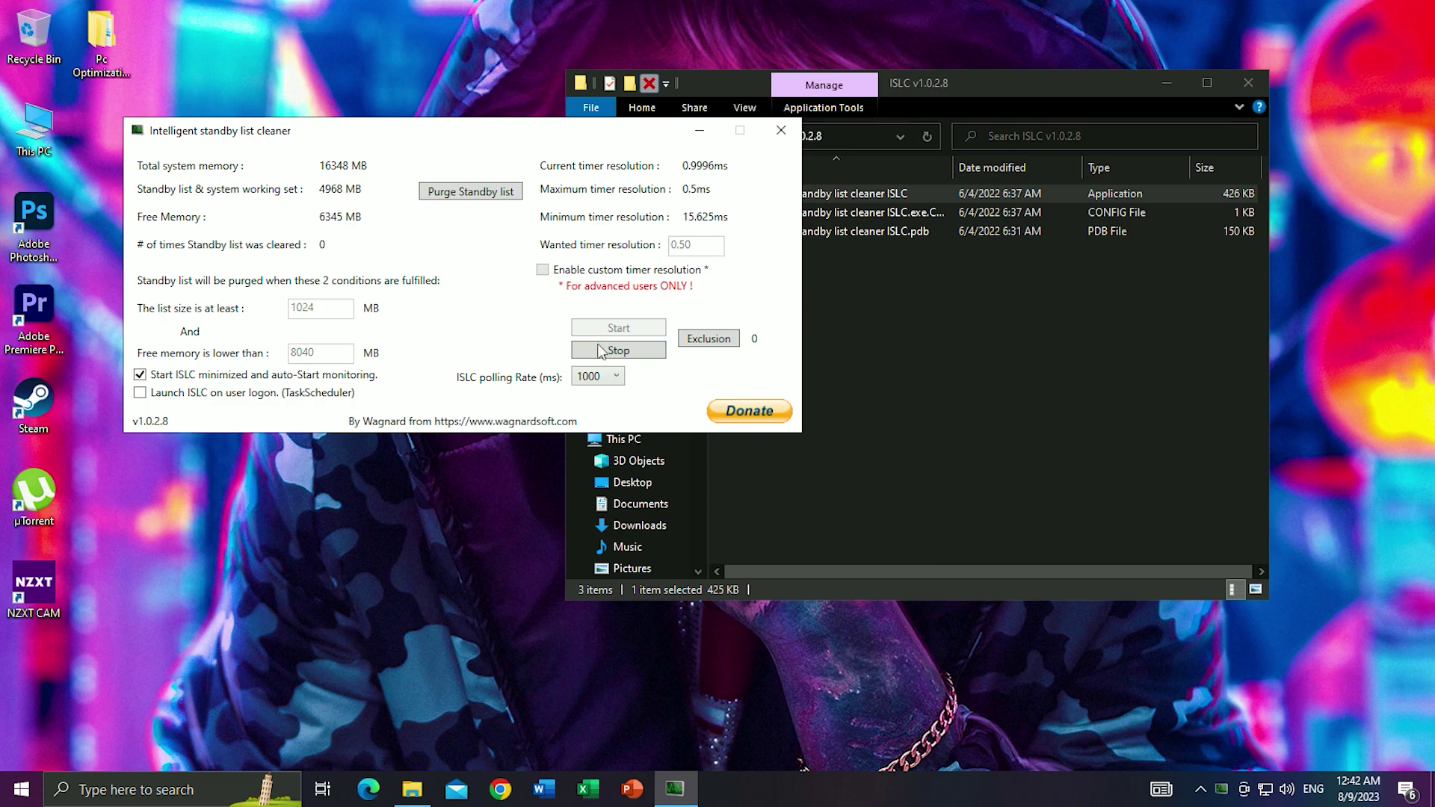
left_click(782, 129)
Step: Install Mem Reduct from memreduct-3.4-setup in the Mem Reduct folder, using the default destination folder
left_click(583, 141)
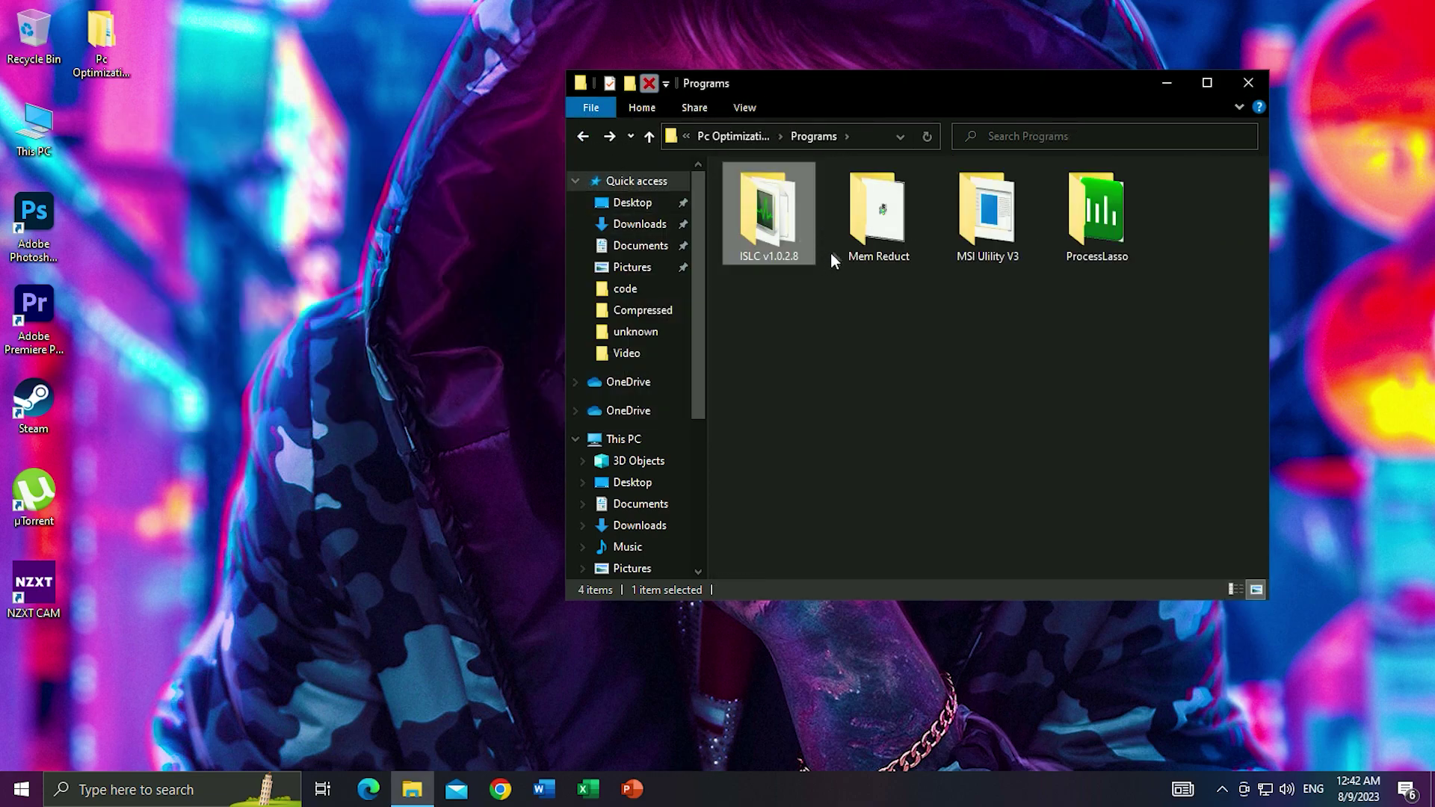
double_click(852, 241)
double_click(788, 200)
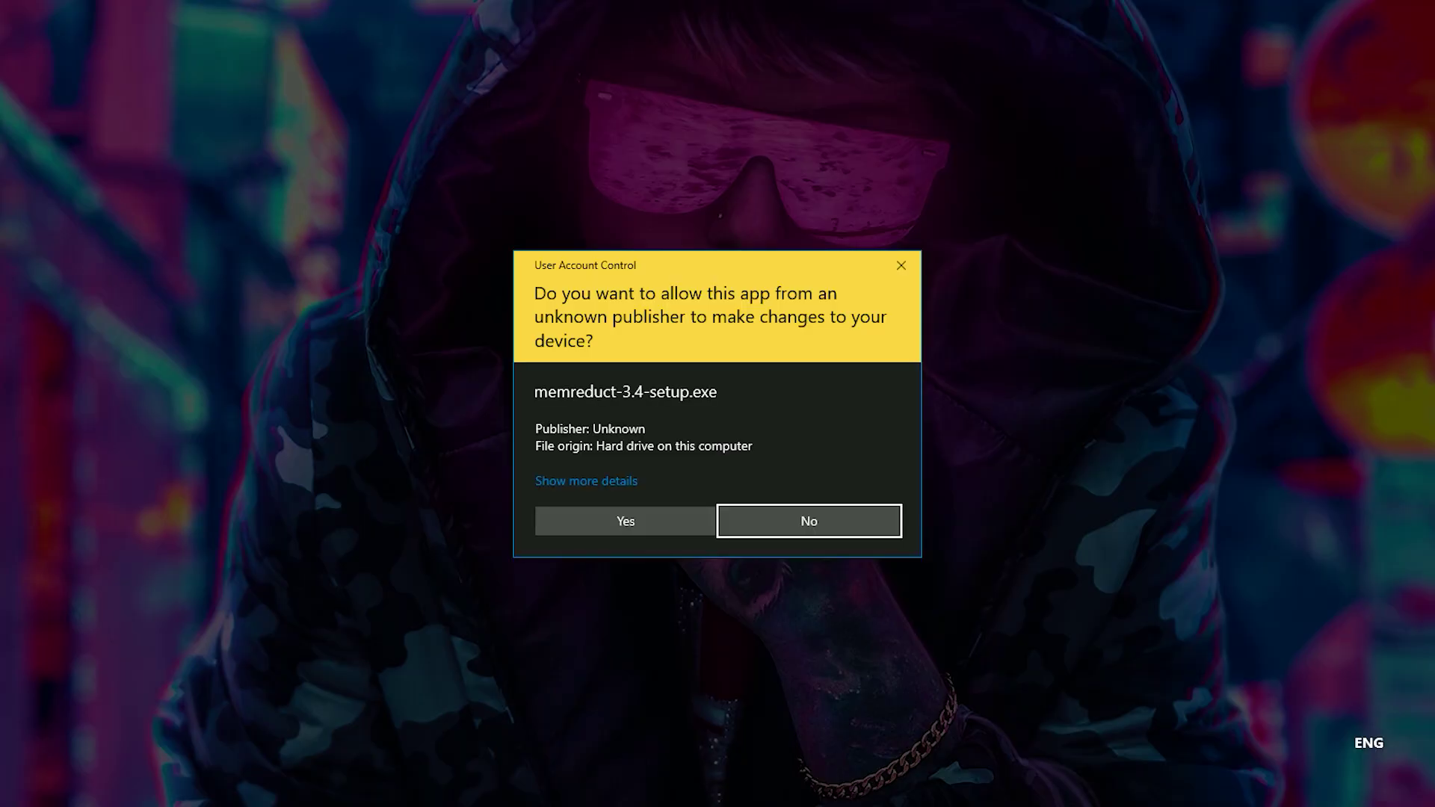
left_click(641, 523)
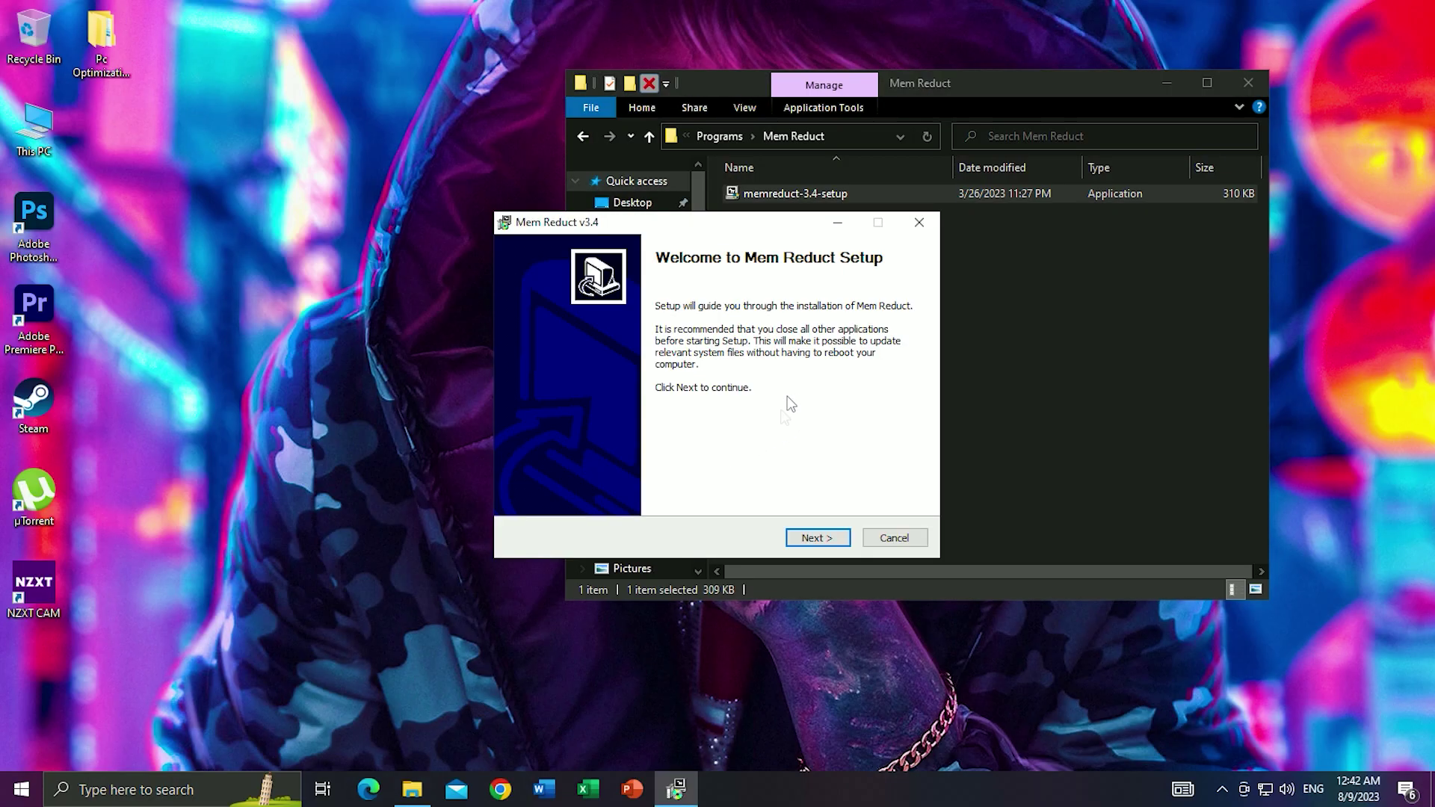
left_click(793, 532)
left_click(676, 498)
left_click(800, 539)
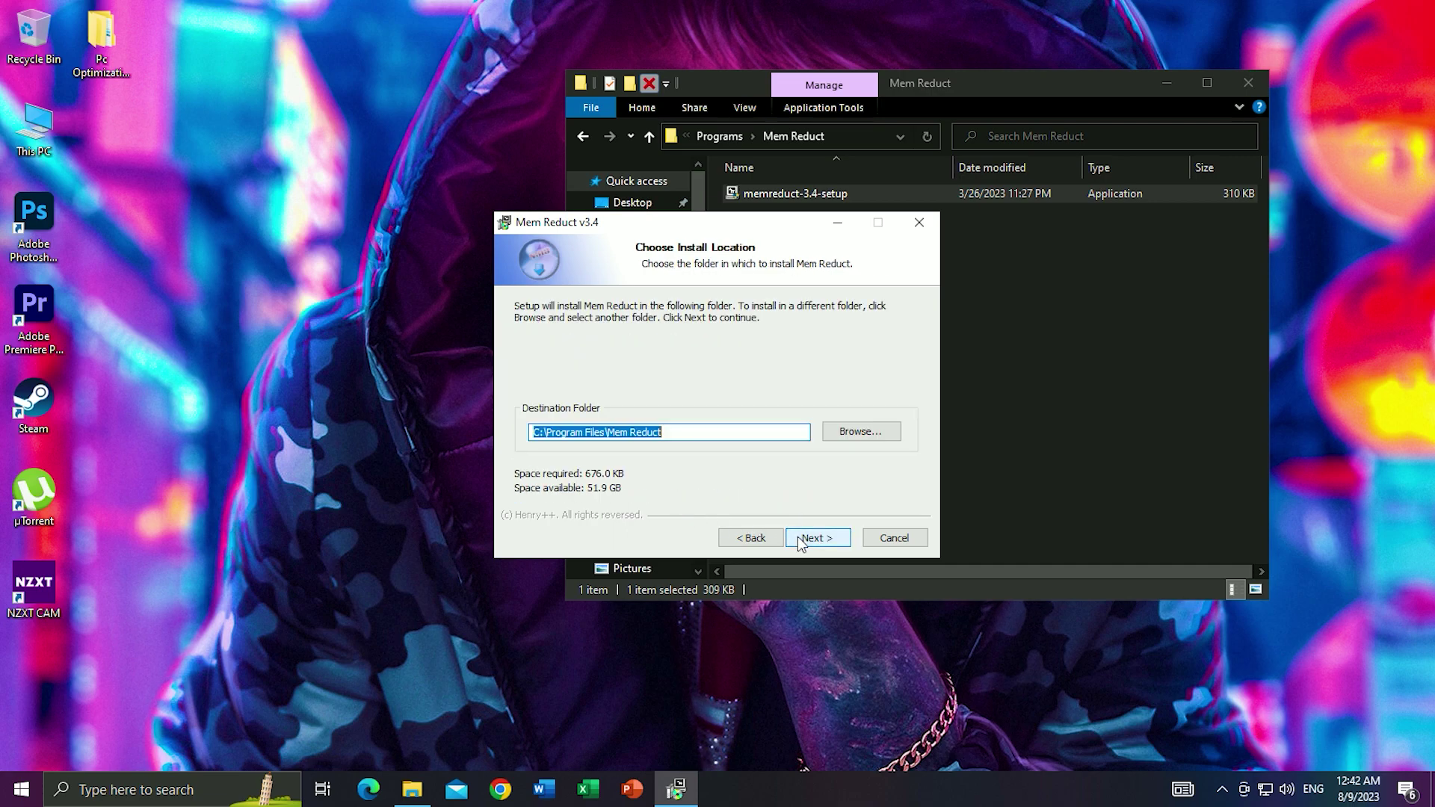
left_click(802, 541)
left_click(802, 539)
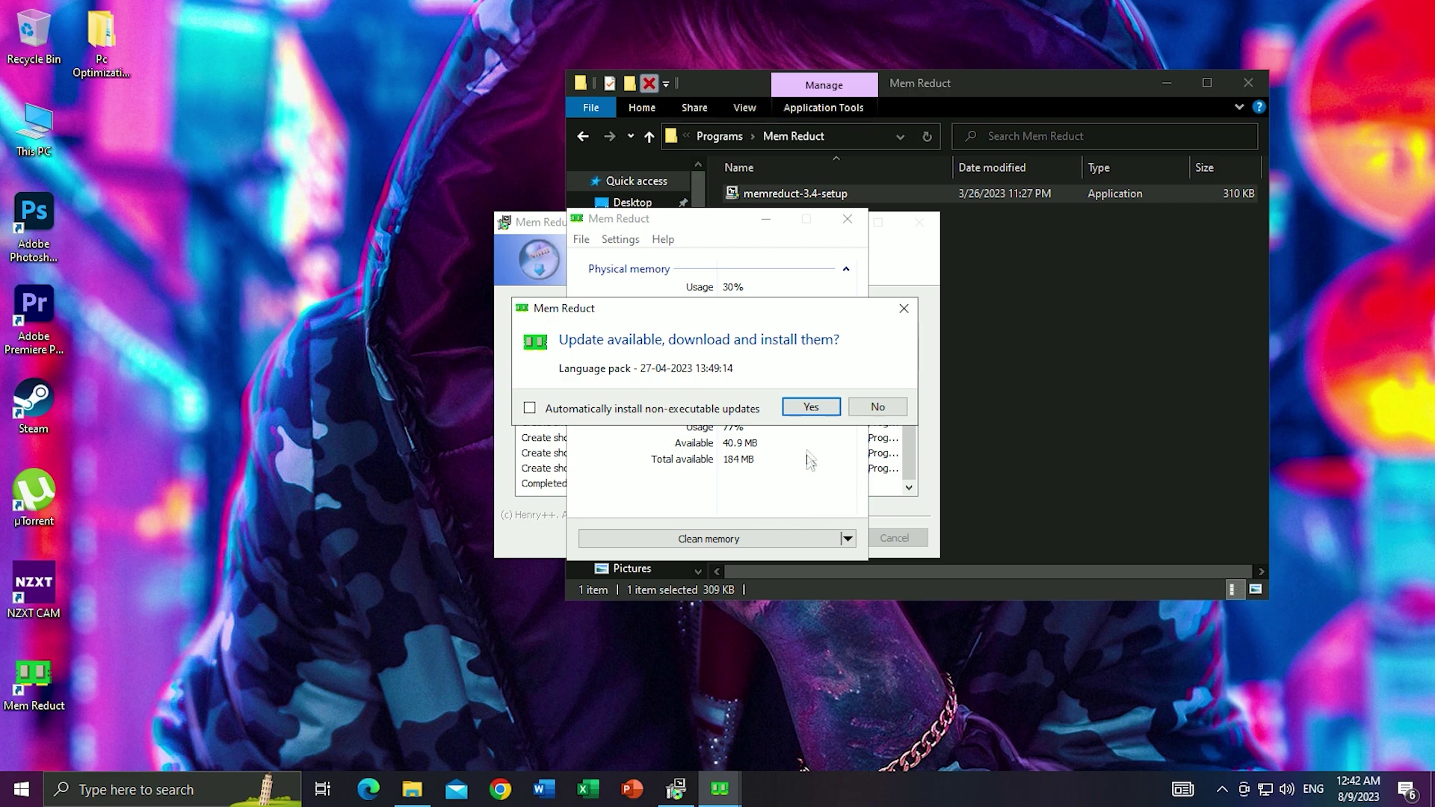
Step: Decline the Mem Reduct language pack update and clean the memory
left_click(878, 406)
left_click(739, 551)
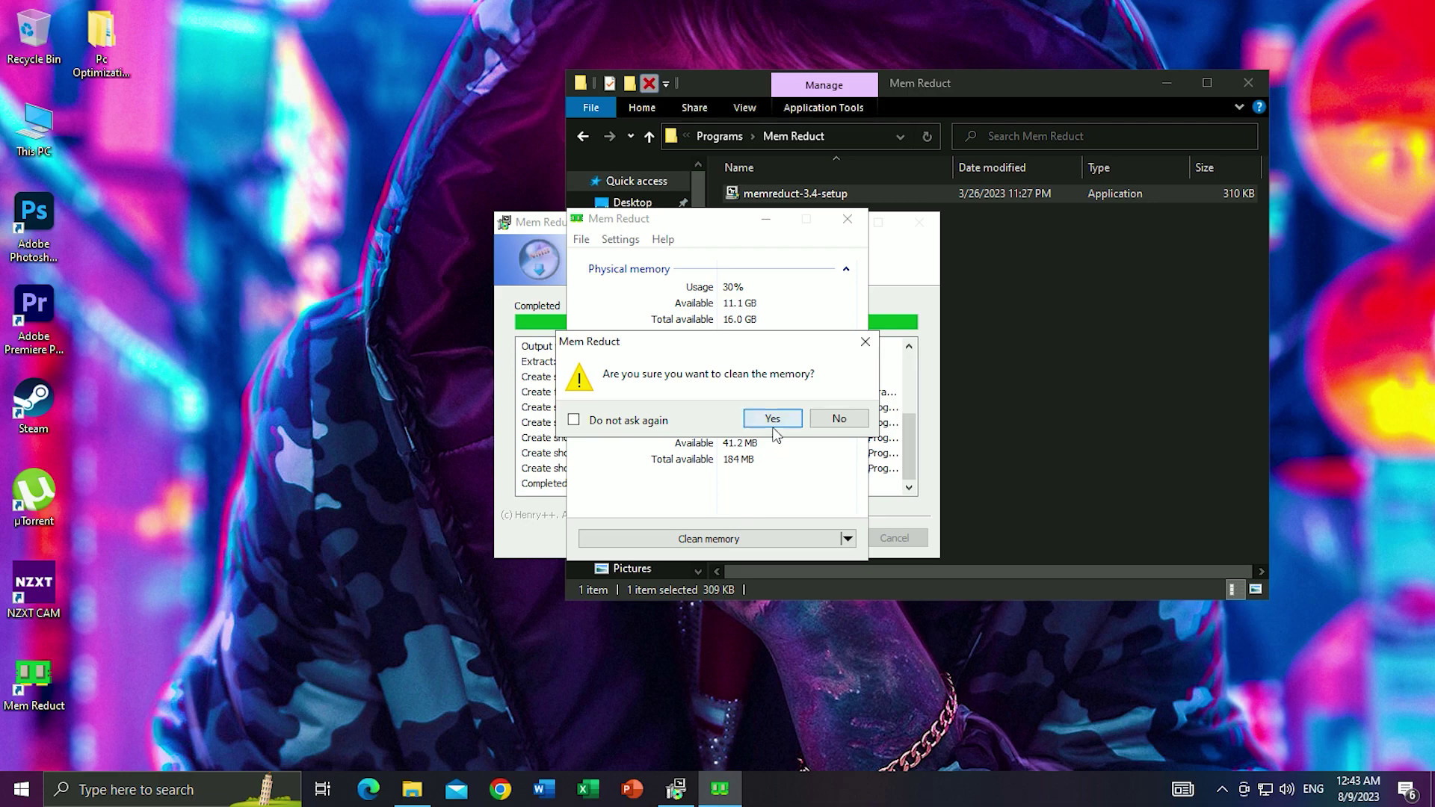
left_click(773, 426)
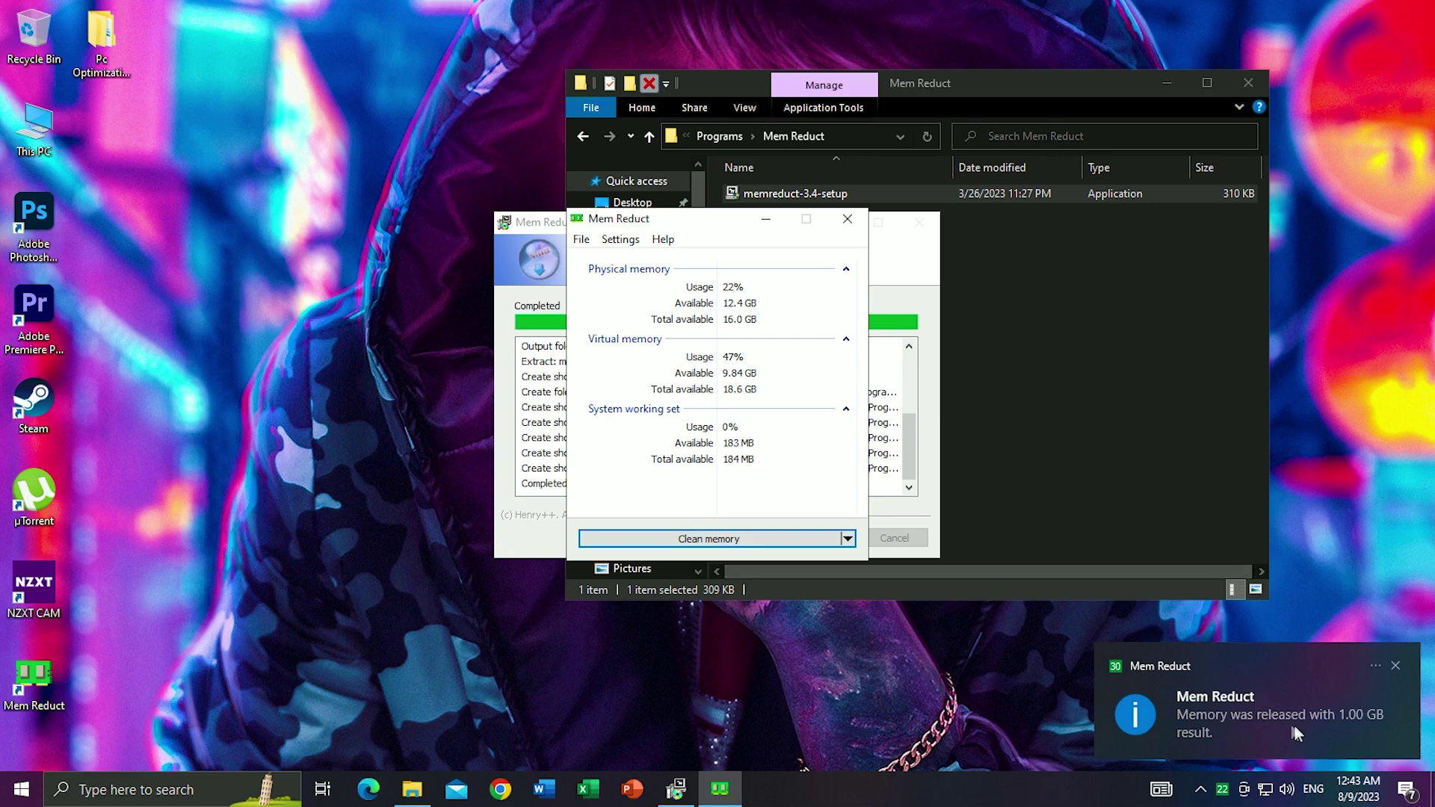
Step: Close the Mem Reduct window and finish its setup wizard
left_click(847, 220)
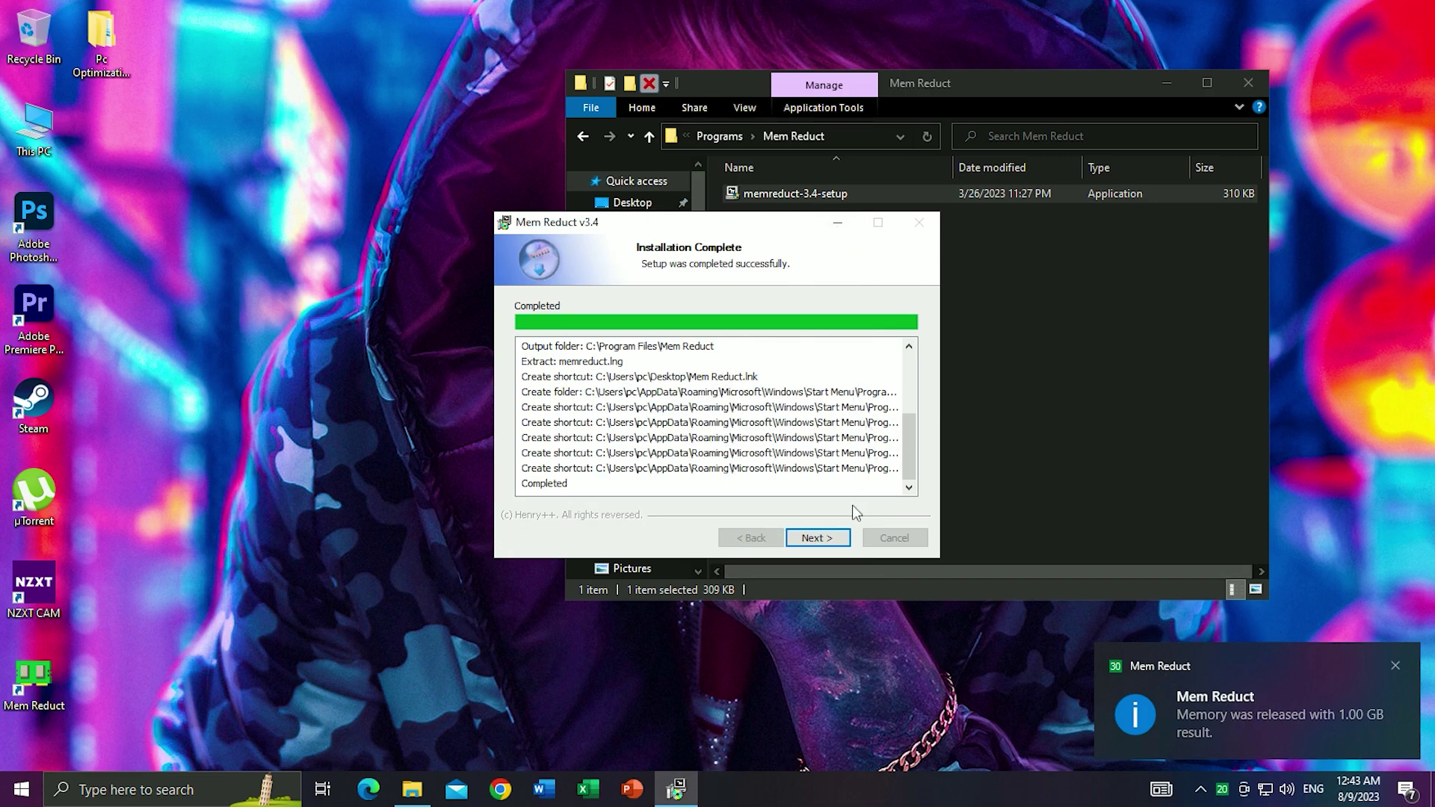
left_click(818, 538)
left_click(822, 538)
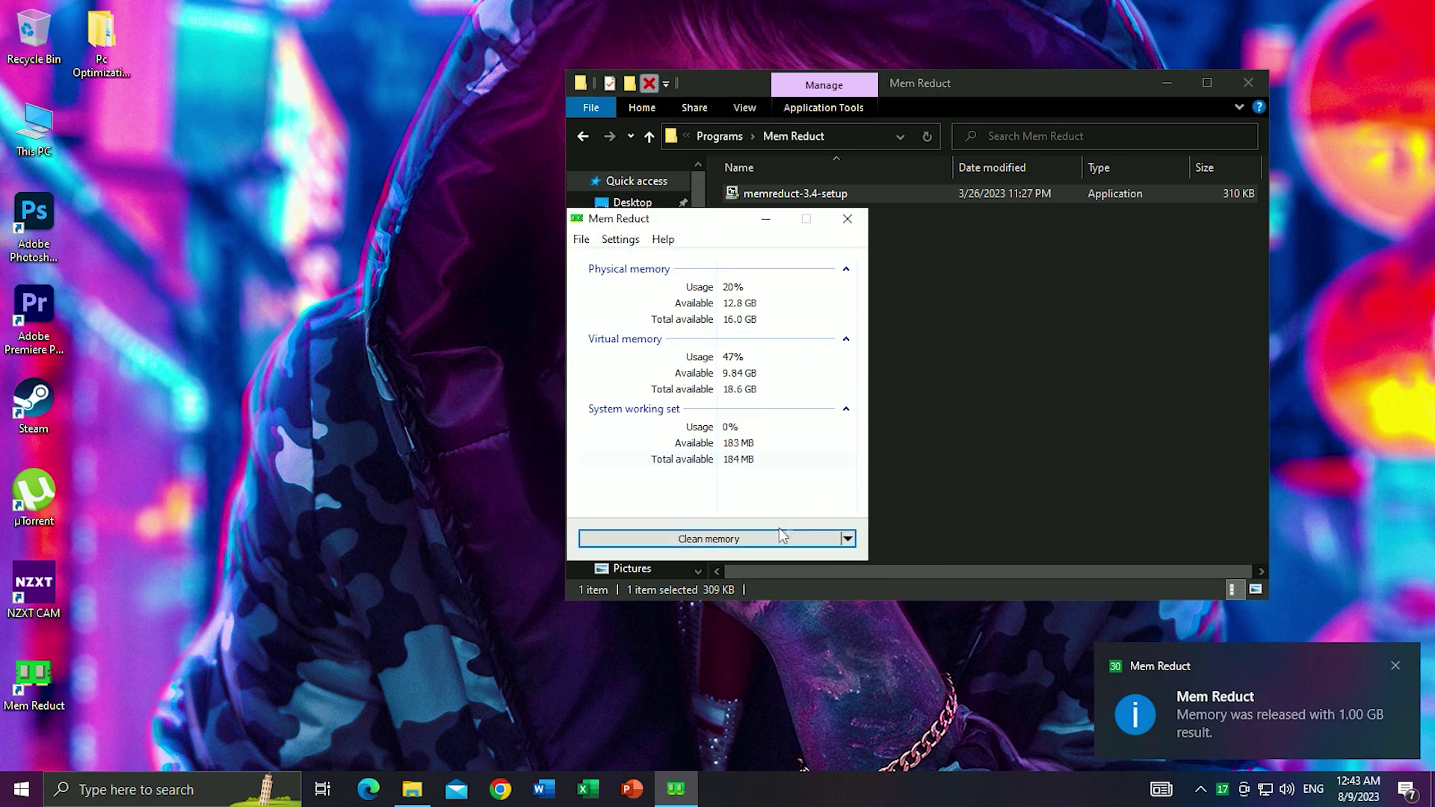
Step: Run the Mem Reduct memory cleaning again and close its window
left_click(792, 425)
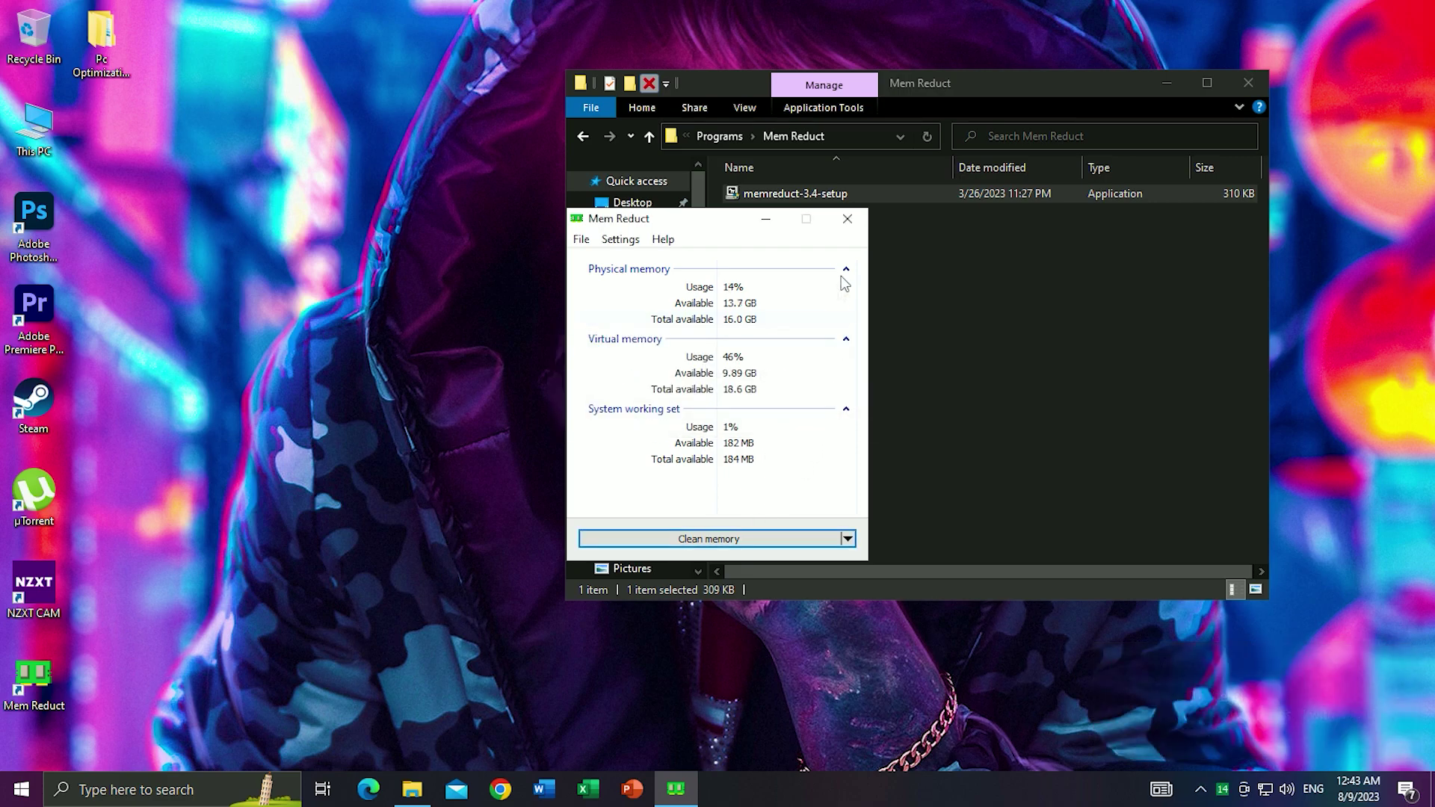
left_click(847, 219)
left_click(883, 271)
Step: Install Process Lasso from processlassosetup64 in the ProcessLasso folder, using English and the default destination folder
left_click(582, 136)
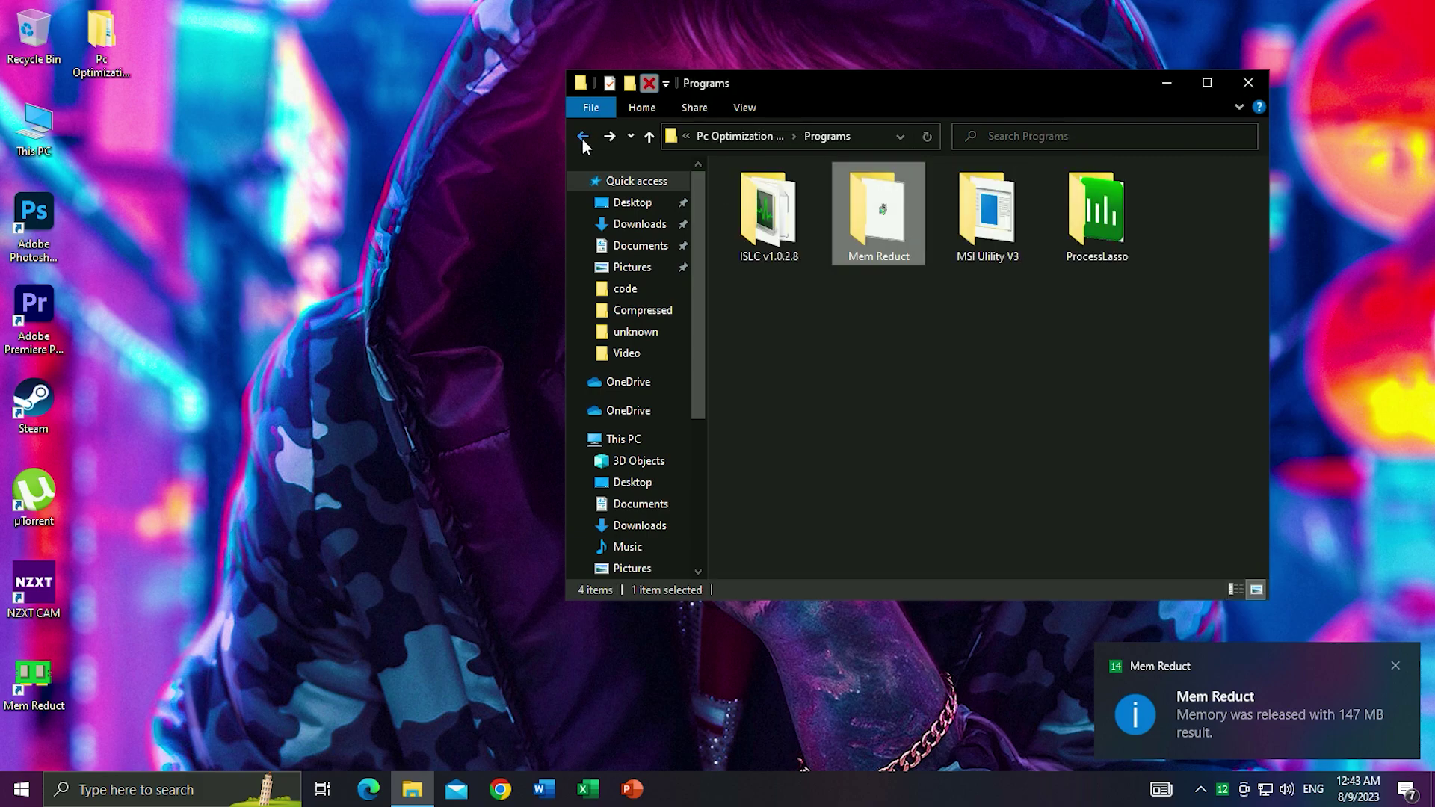
double_click(1061, 236)
double_click(811, 196)
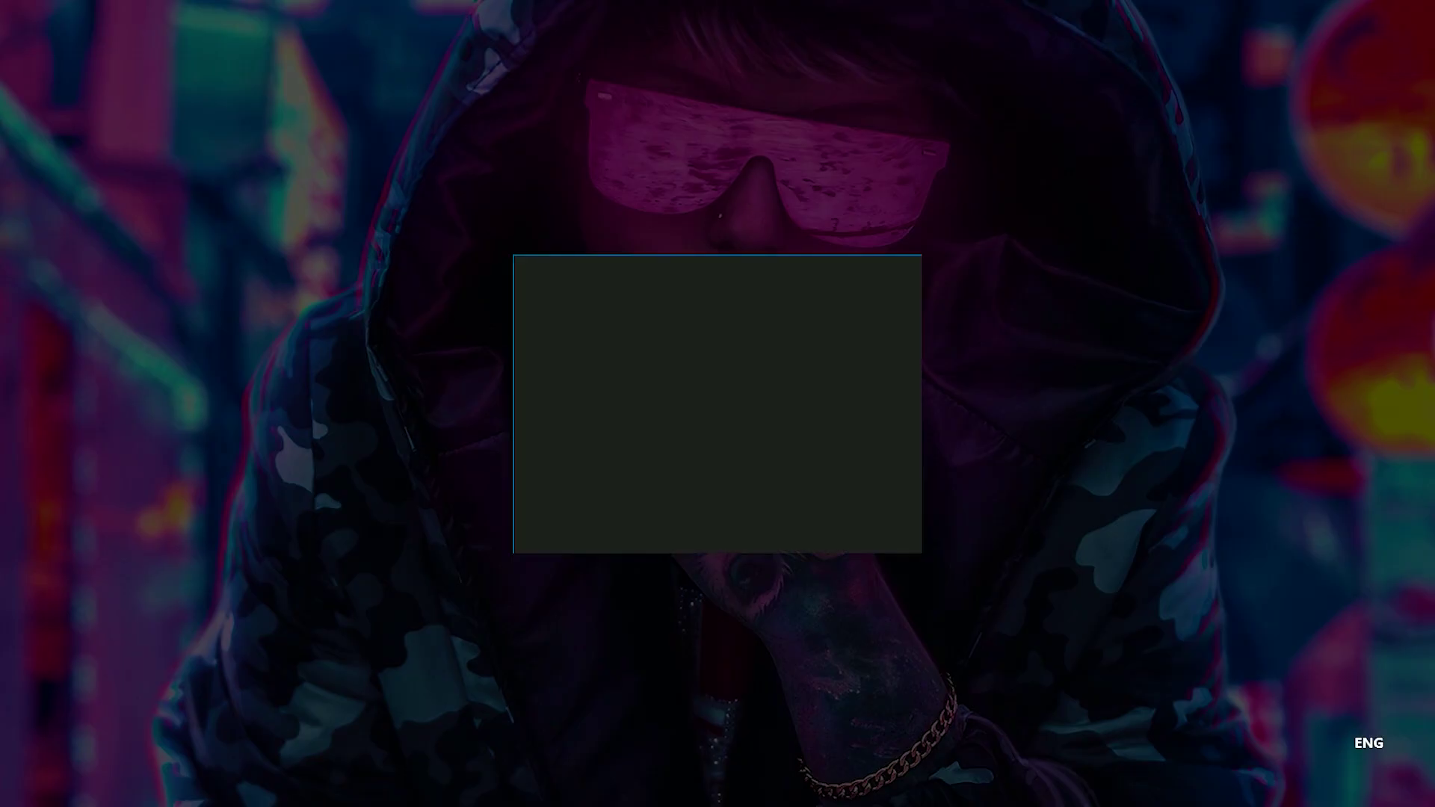
left_click(627, 513)
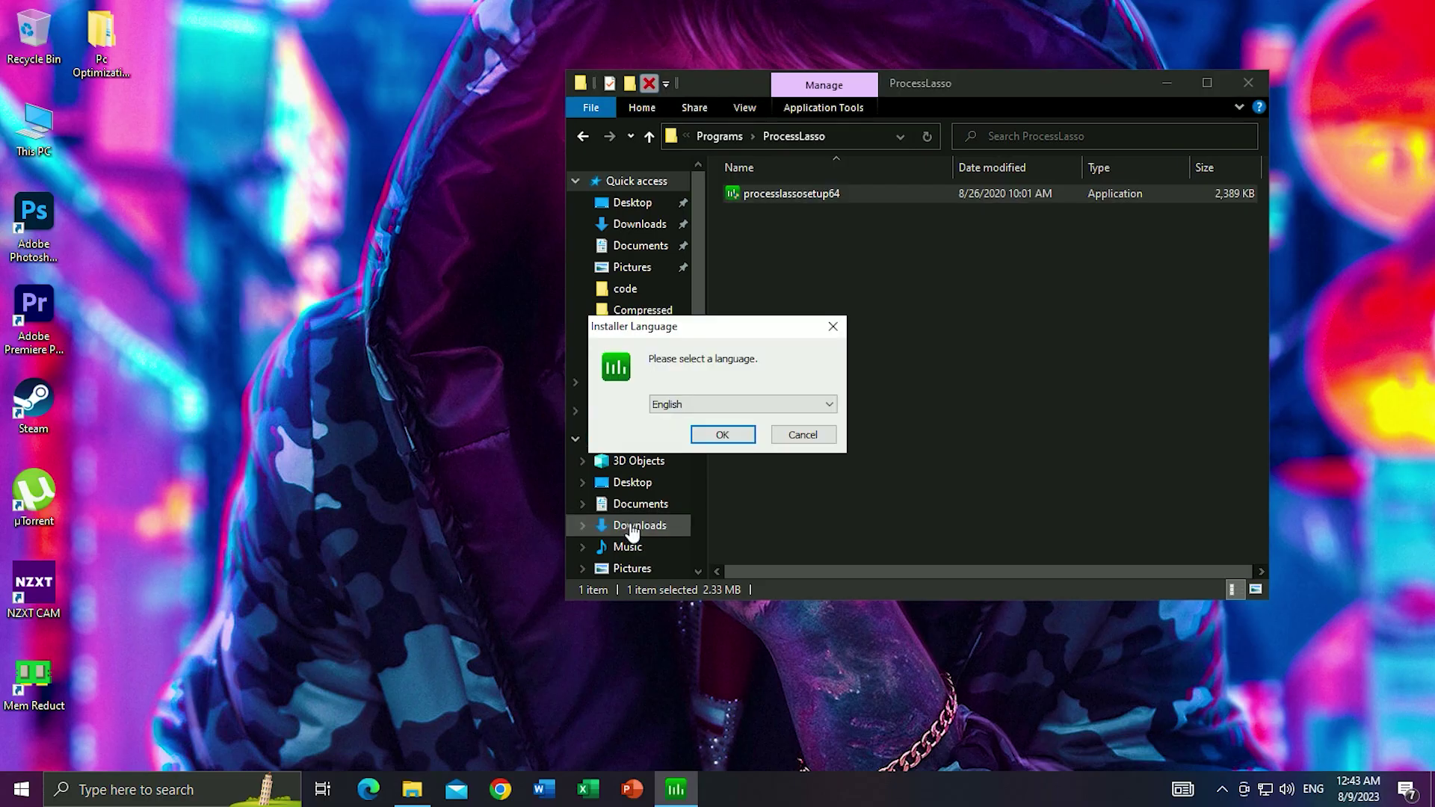
left_click(722, 434)
left_click(813, 537)
left_click(807, 538)
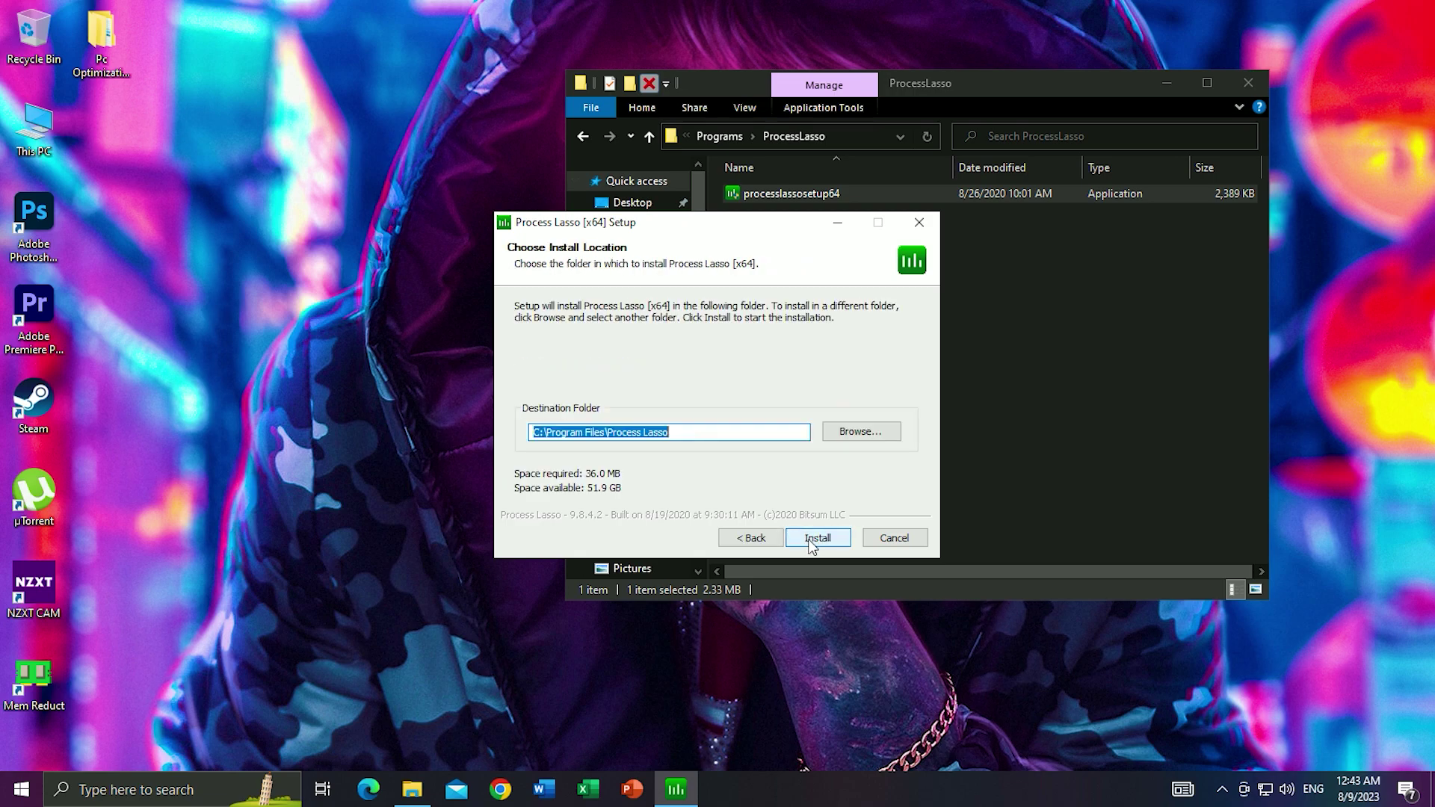
left_click(813, 538)
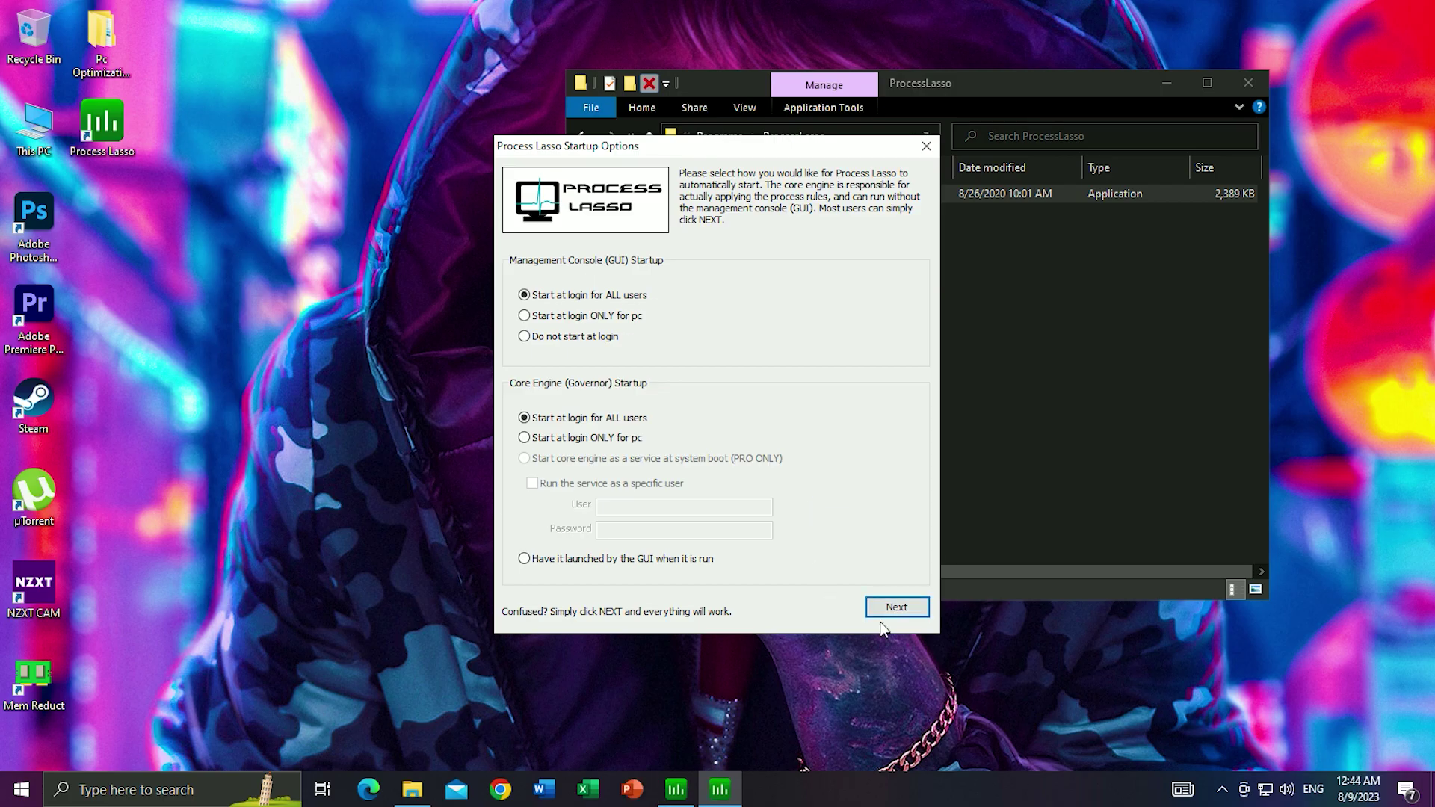
Step: Accept the default Process Lasso startup options, finish the setup and maximize the program with the folder window closed
left_click(893, 607)
left_click(898, 581)
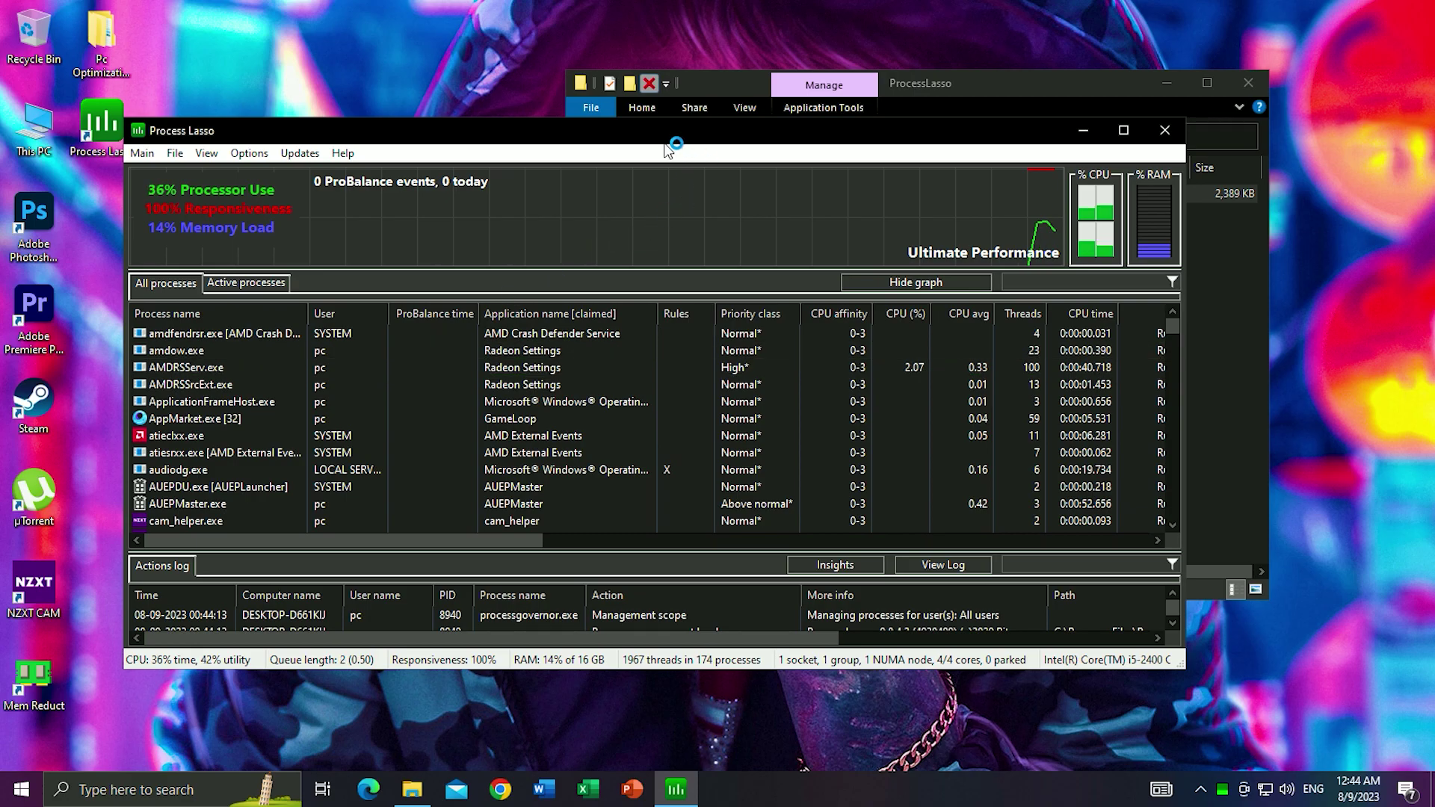
left_click(1249, 79)
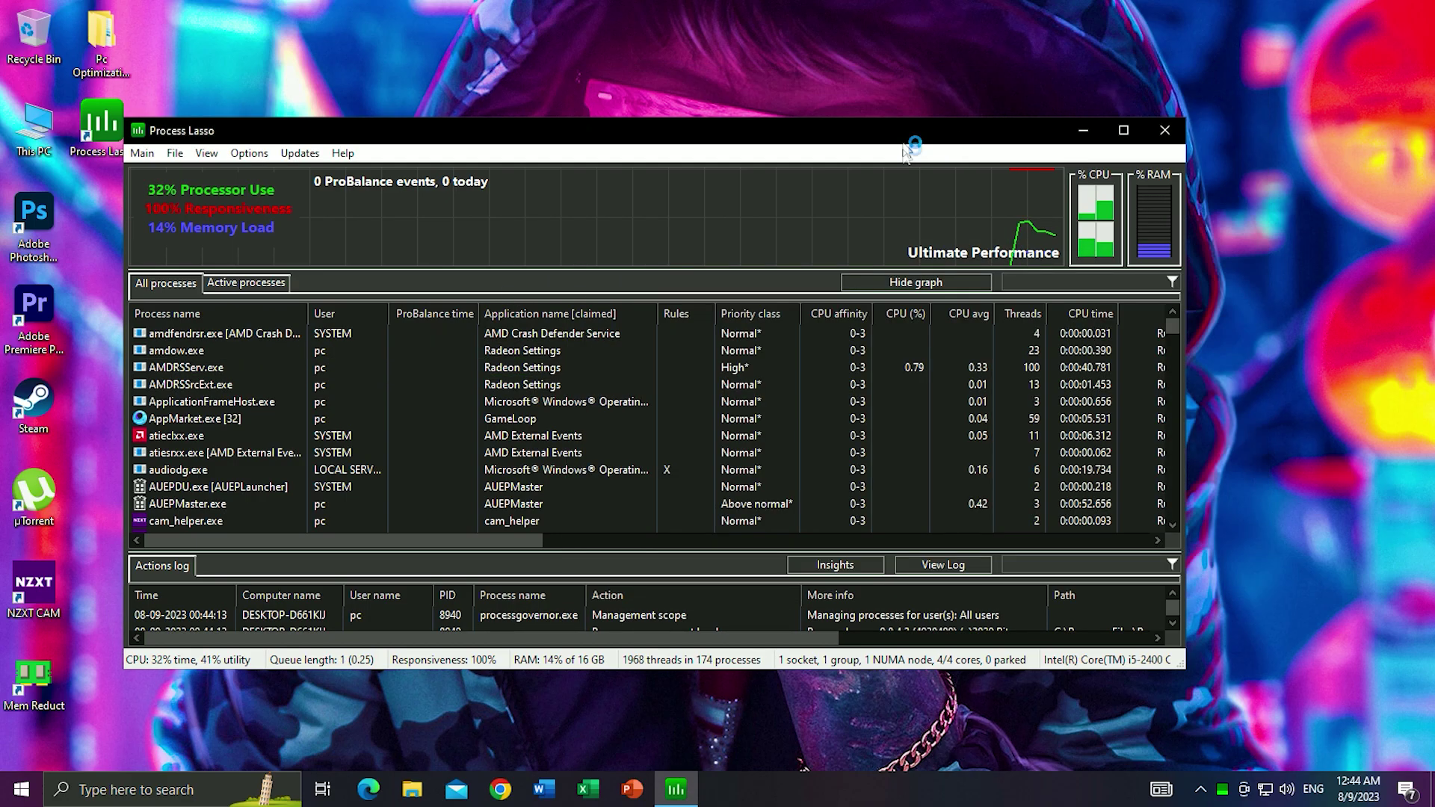
double_click(919, 133)
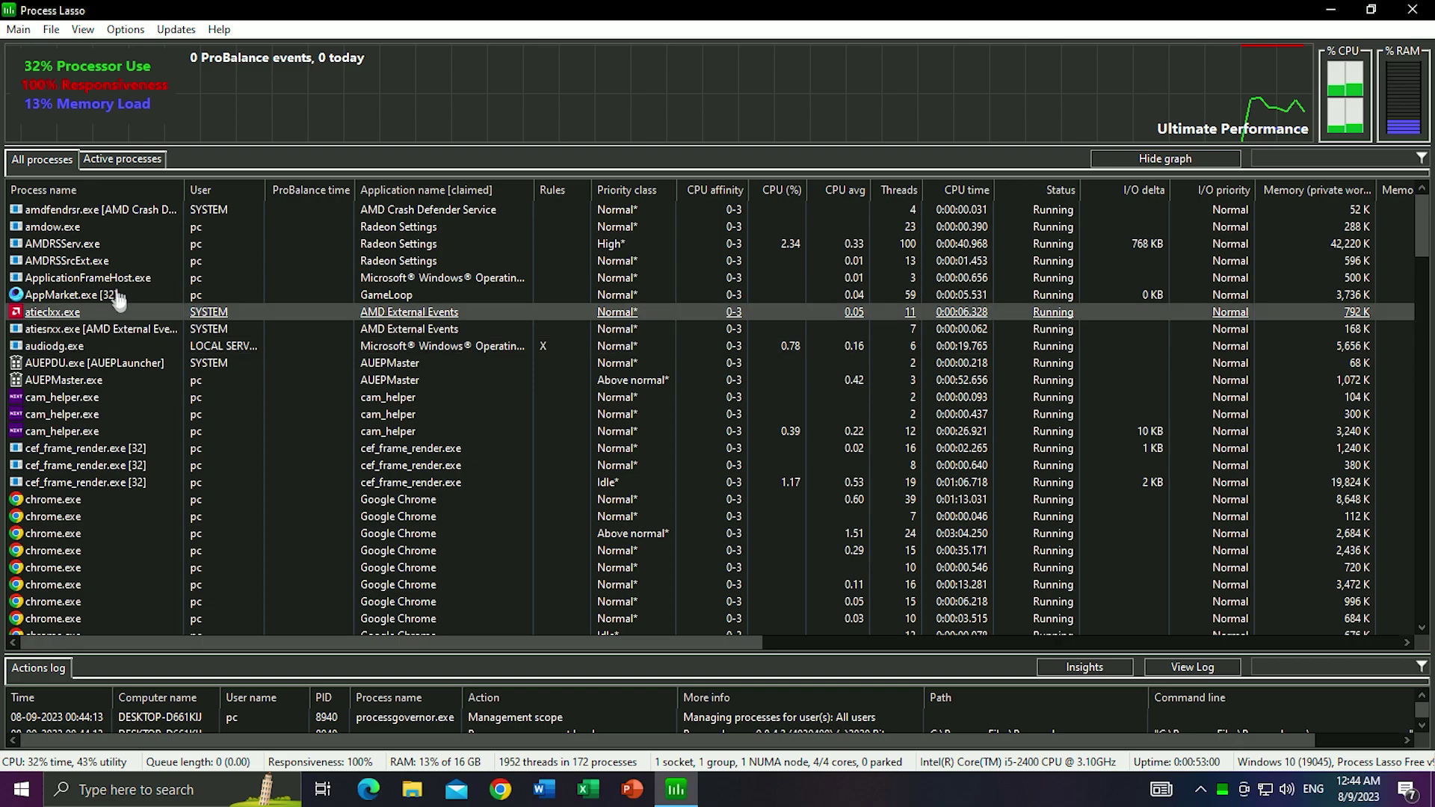
Step: Set the permanent (Always) CPU affinity of AppMarket.exe to CPU 0 through CPU 3
right_click(99, 295)
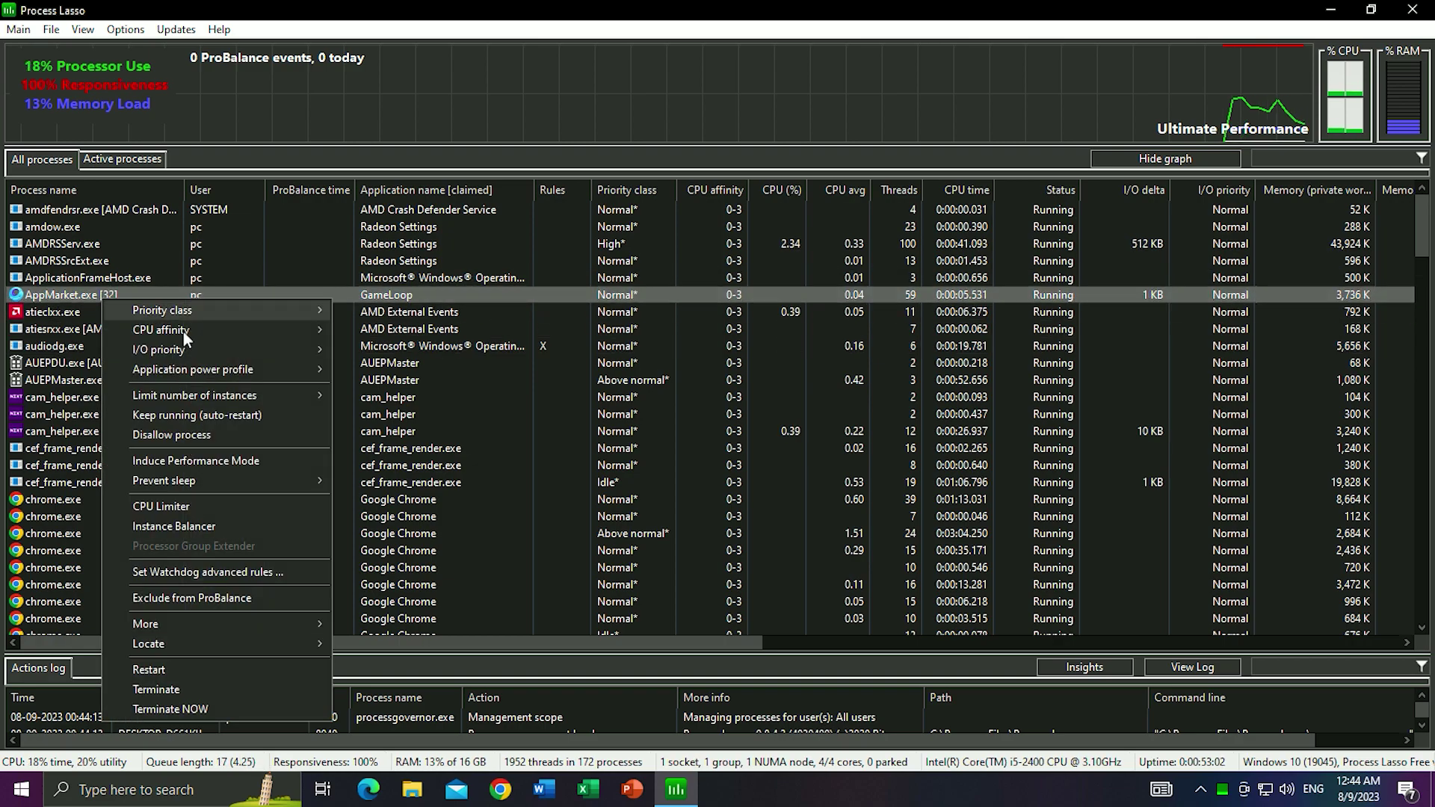
mouse_move(172, 331)
mouse_move(382, 343)
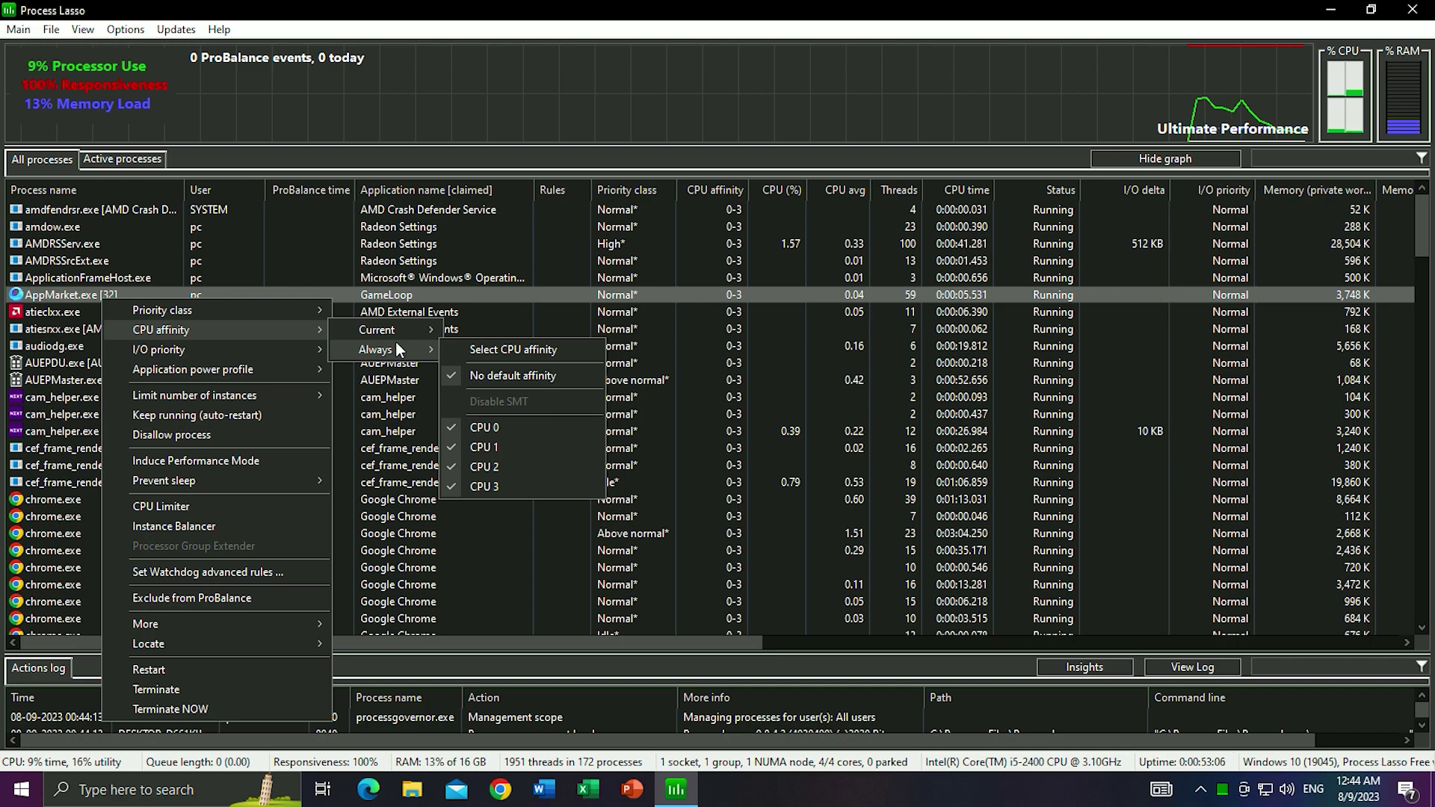
left_click(533, 354)
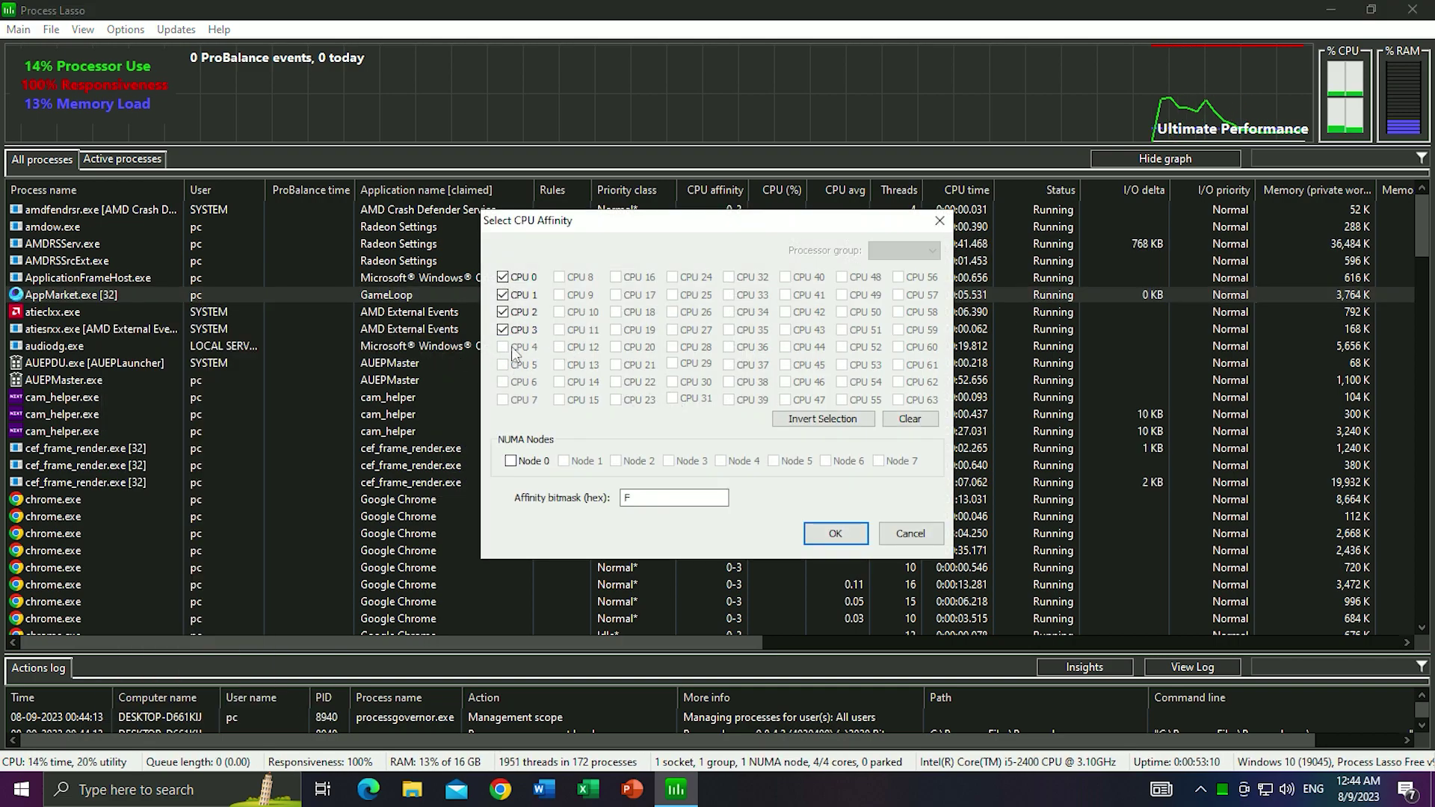
left_click(818, 536)
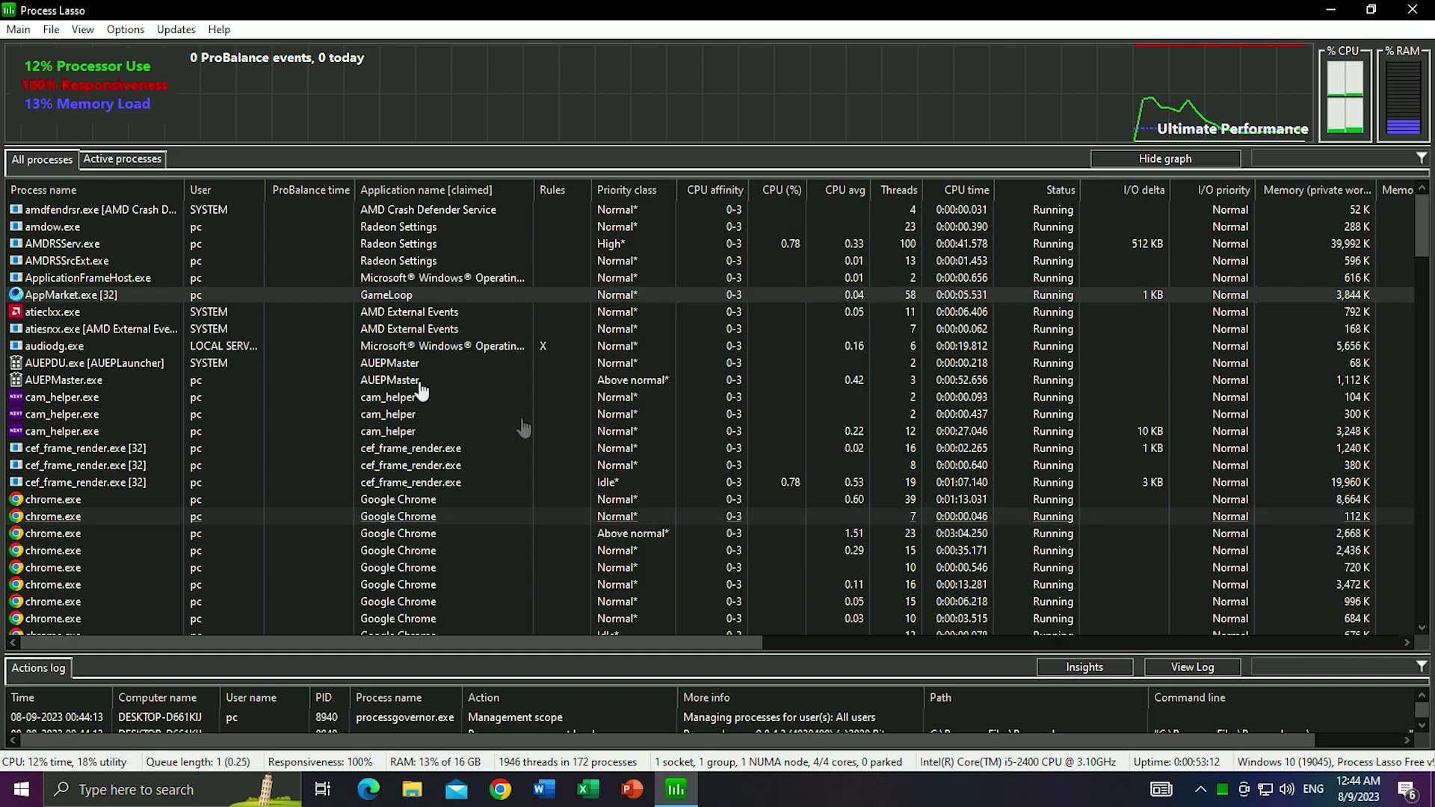
Step: Set the current priority class of AppMarket.exe to High
right_click(142, 297)
mouse_move(191, 303)
mouse_move(369, 307)
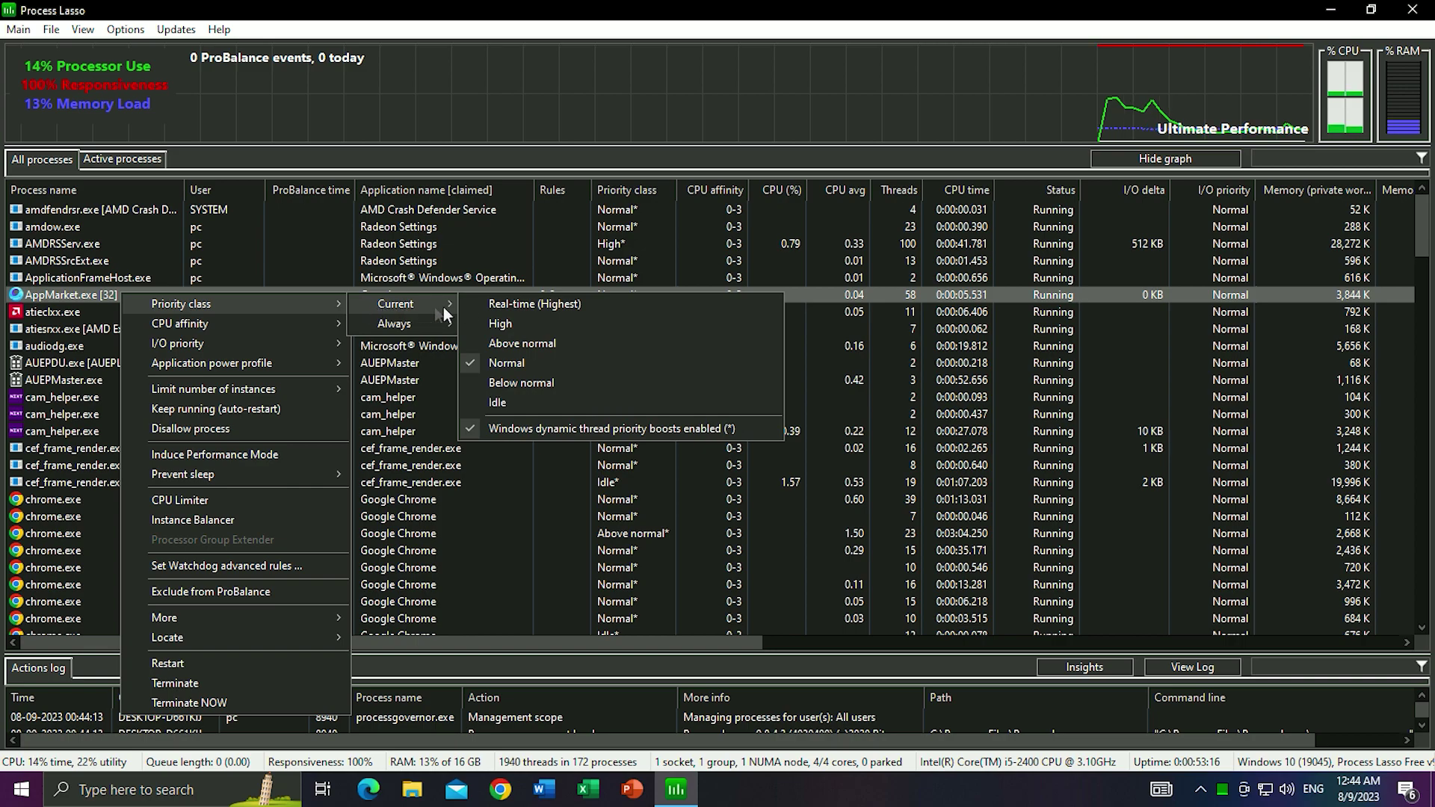
left_click(501, 321)
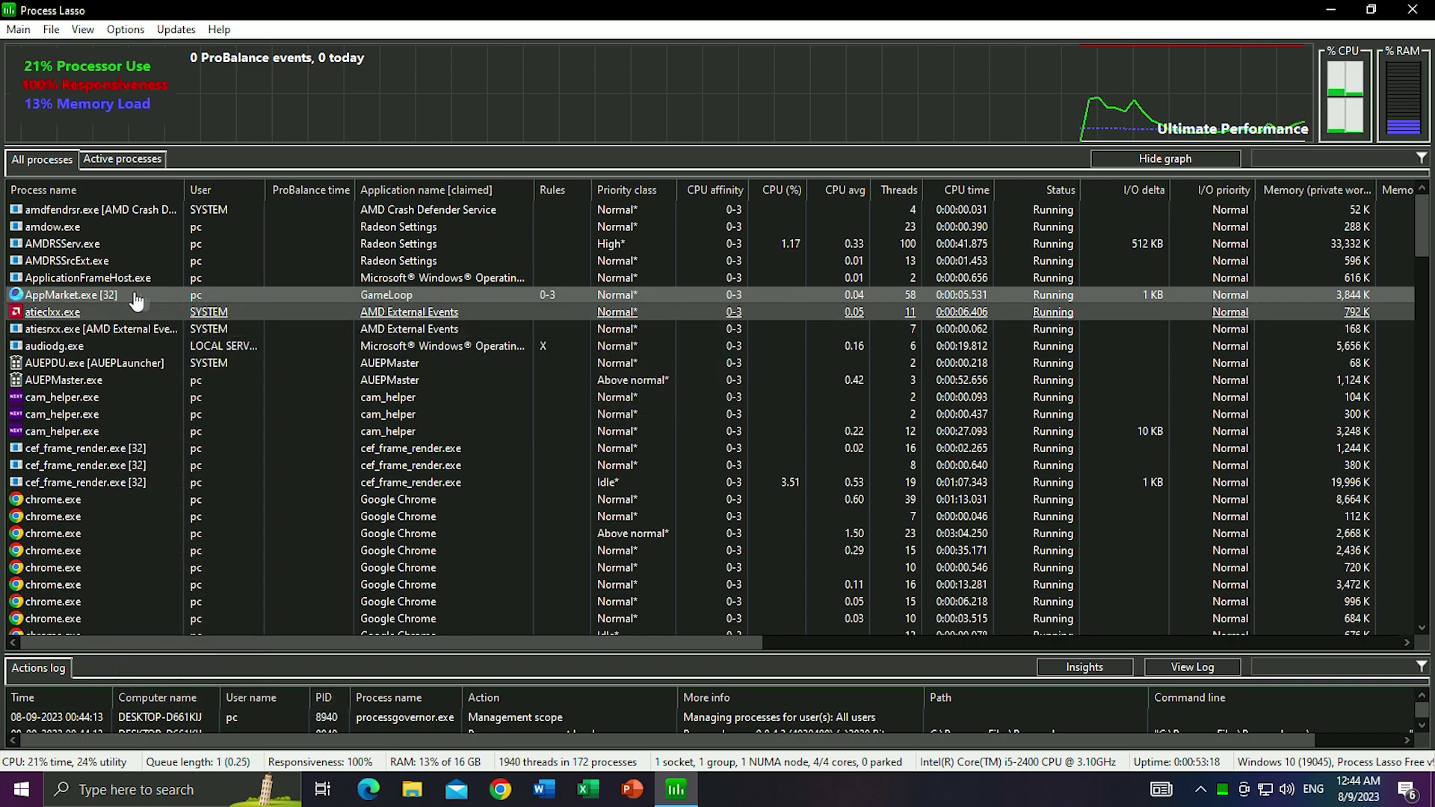
Step: Assign the Ultimate Performance application power profile to AppMarket.exe, acknowledge the notice and close the Process Lasso window
right_click(76, 293)
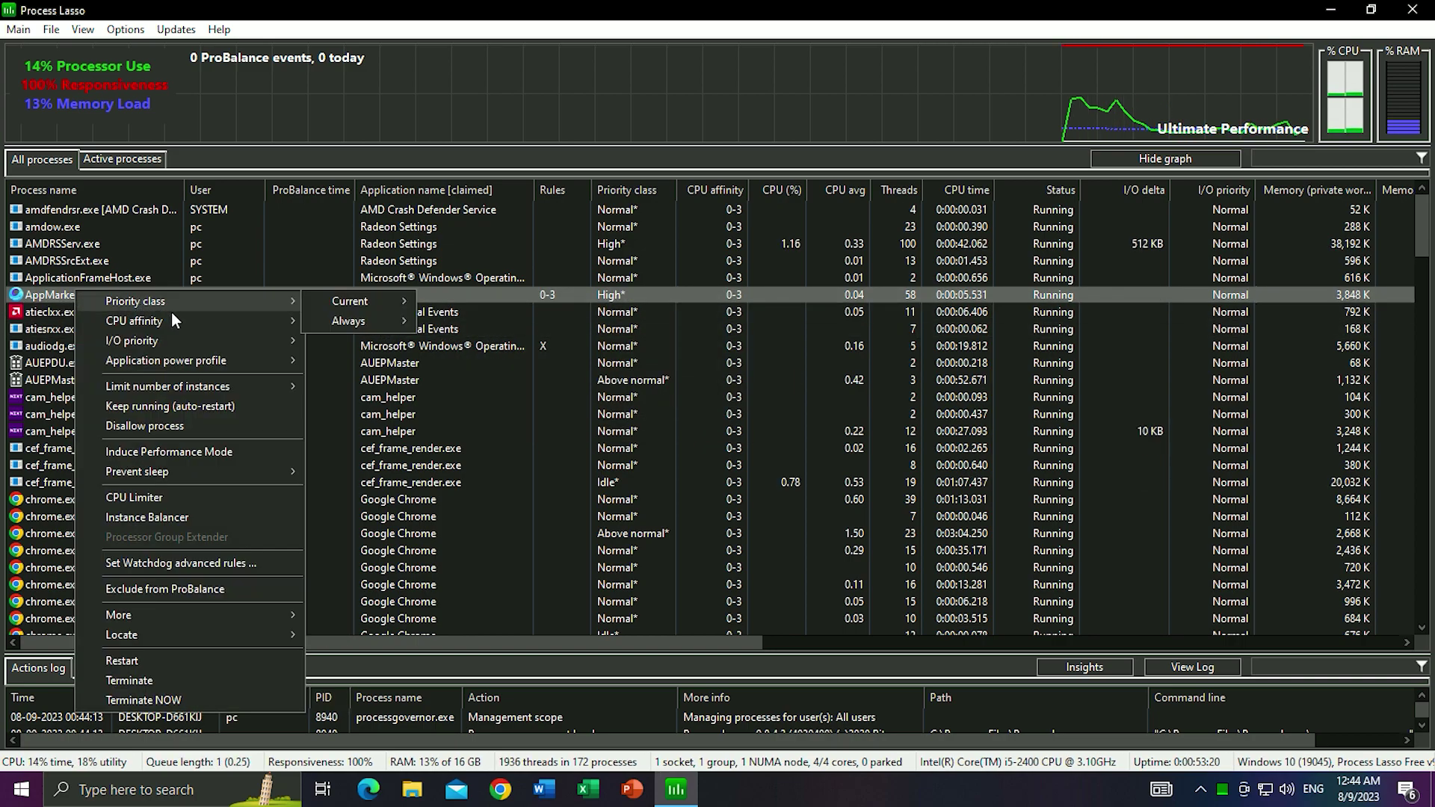
mouse_move(166, 316)
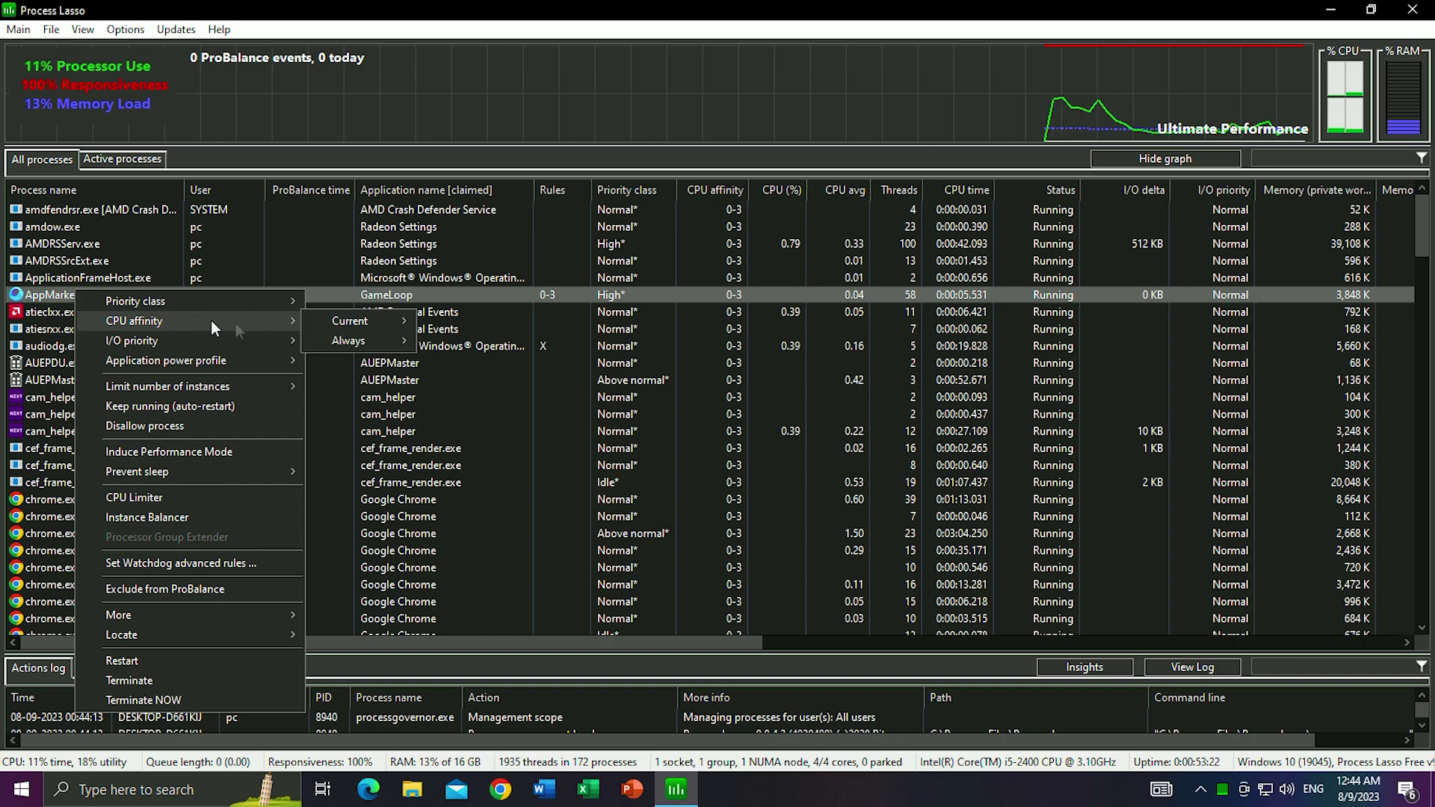
mouse_move(326, 335)
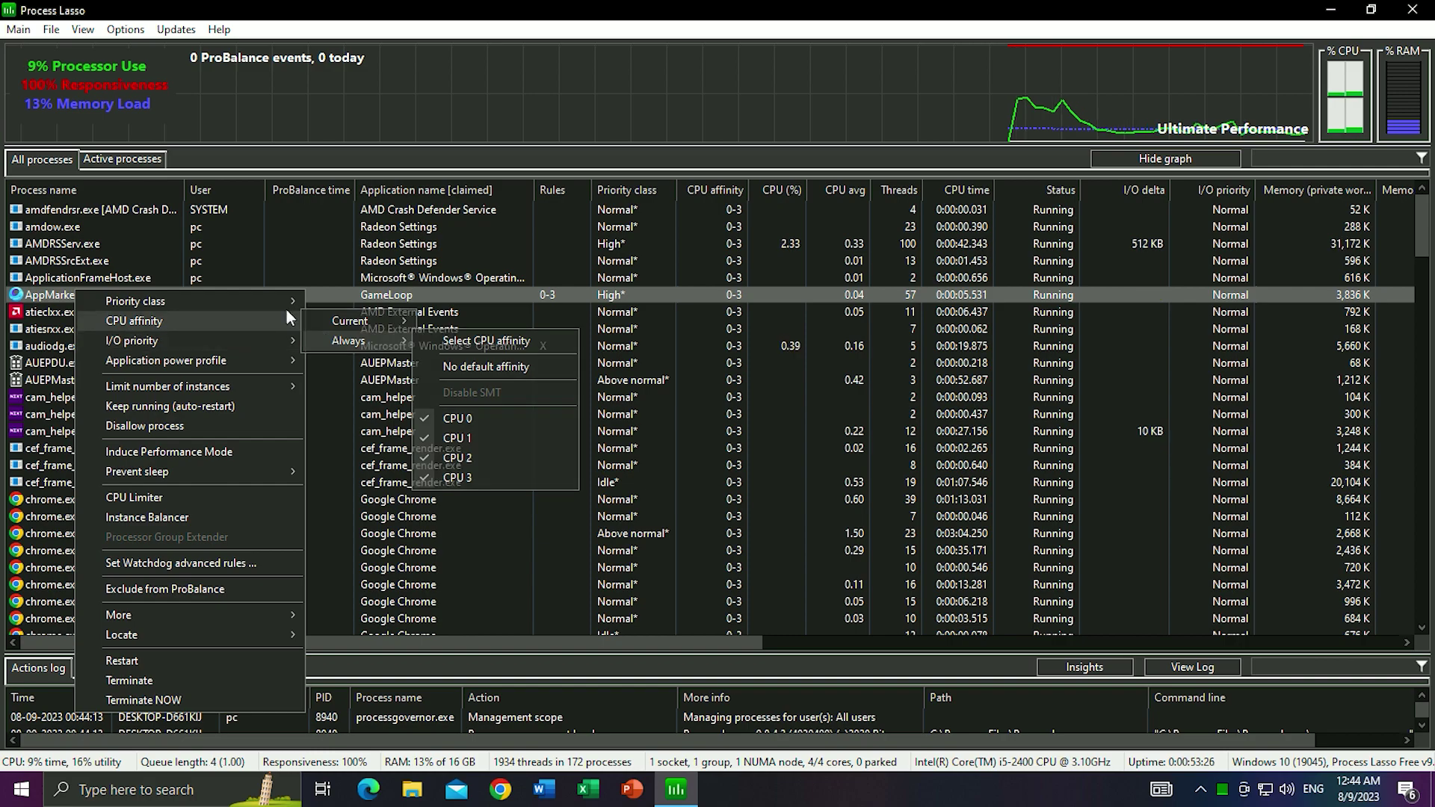
mouse_move(287, 302)
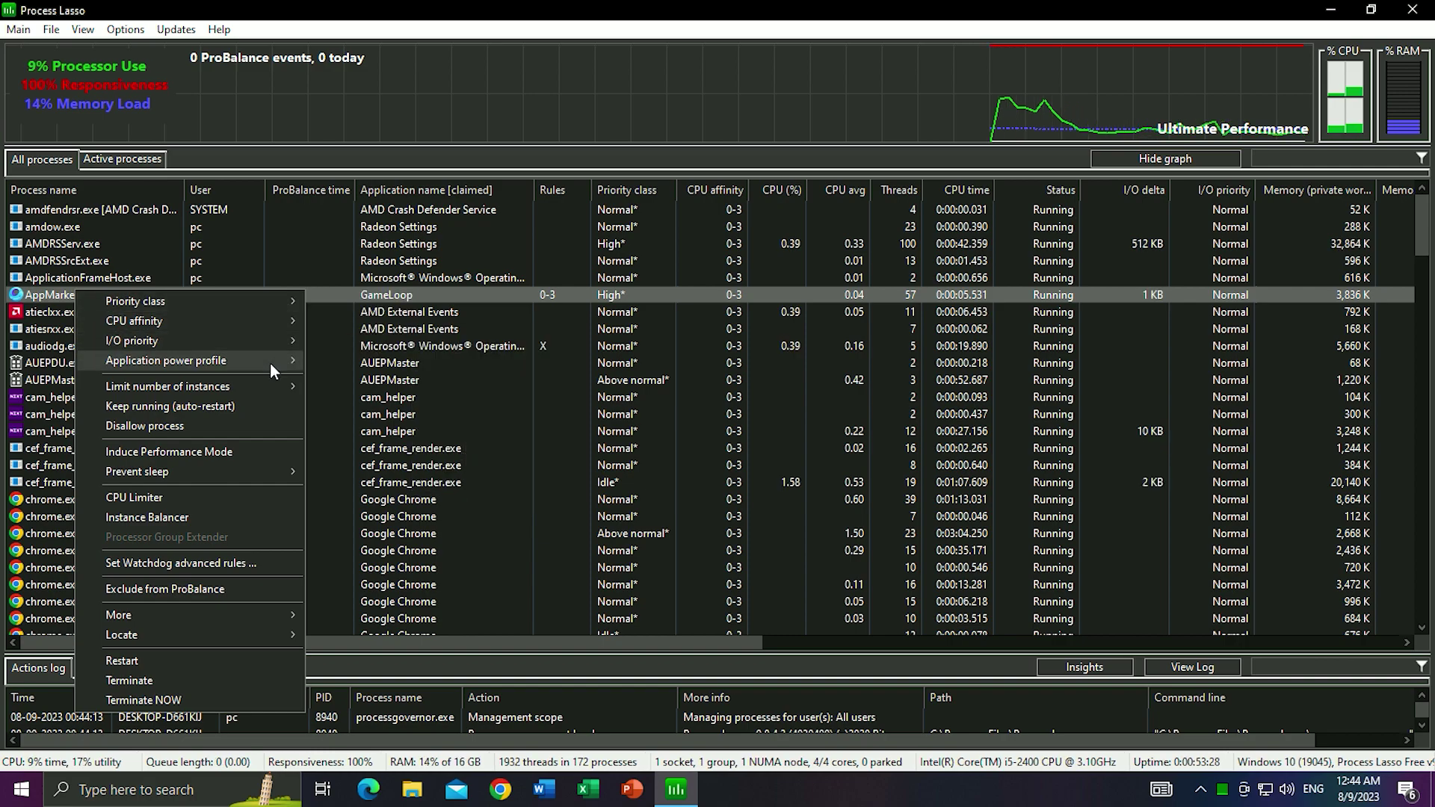
mouse_move(270, 362)
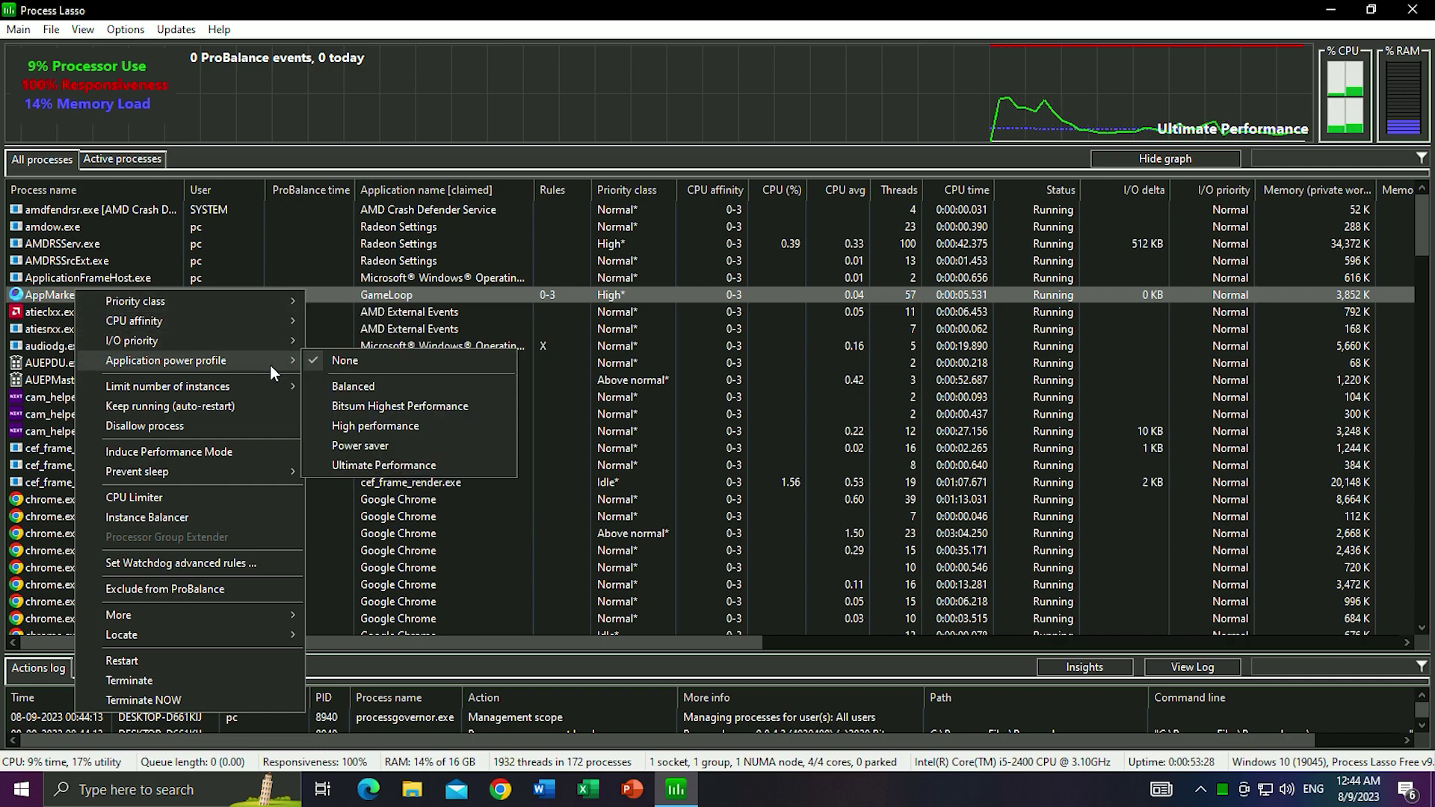
left_click(370, 464)
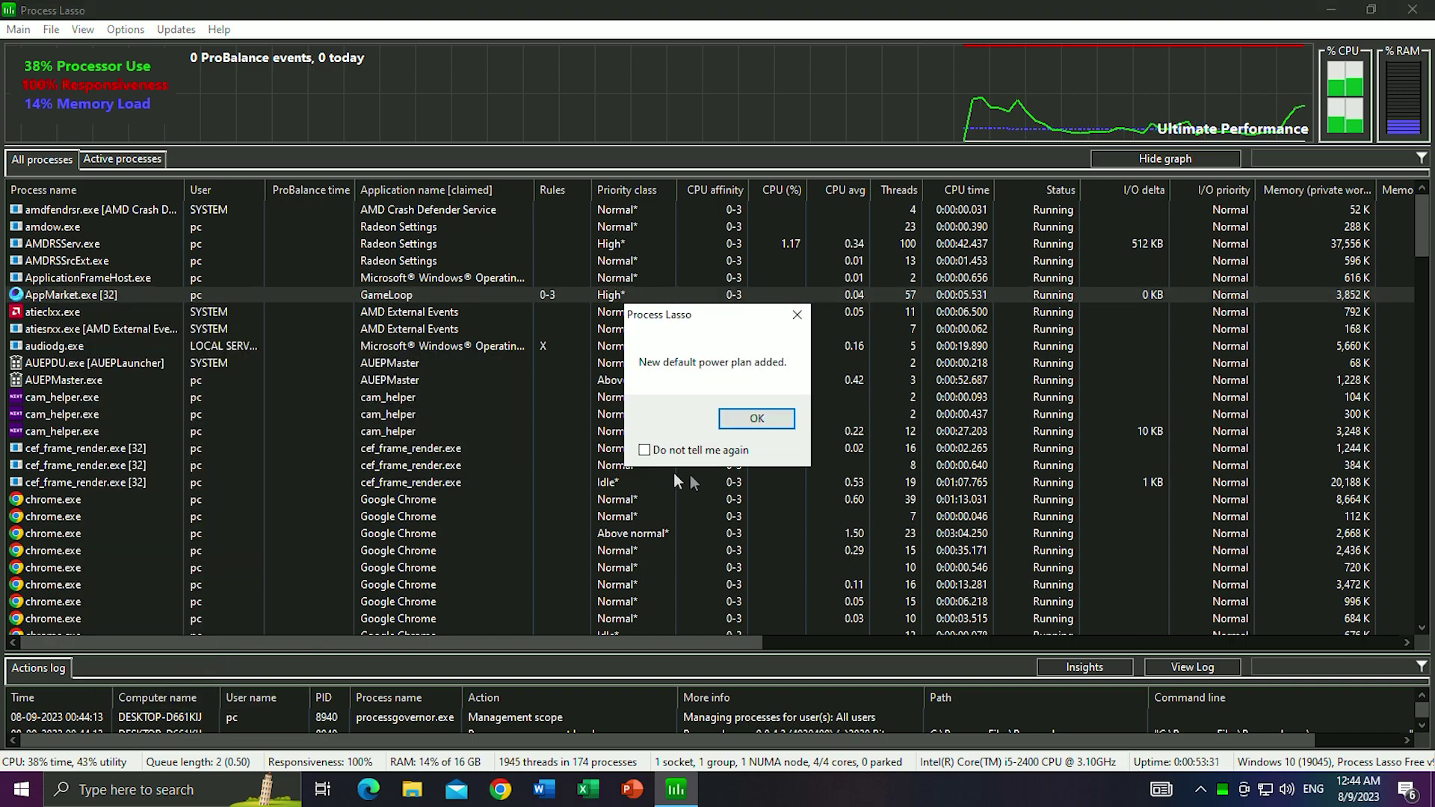
left_click(747, 422)
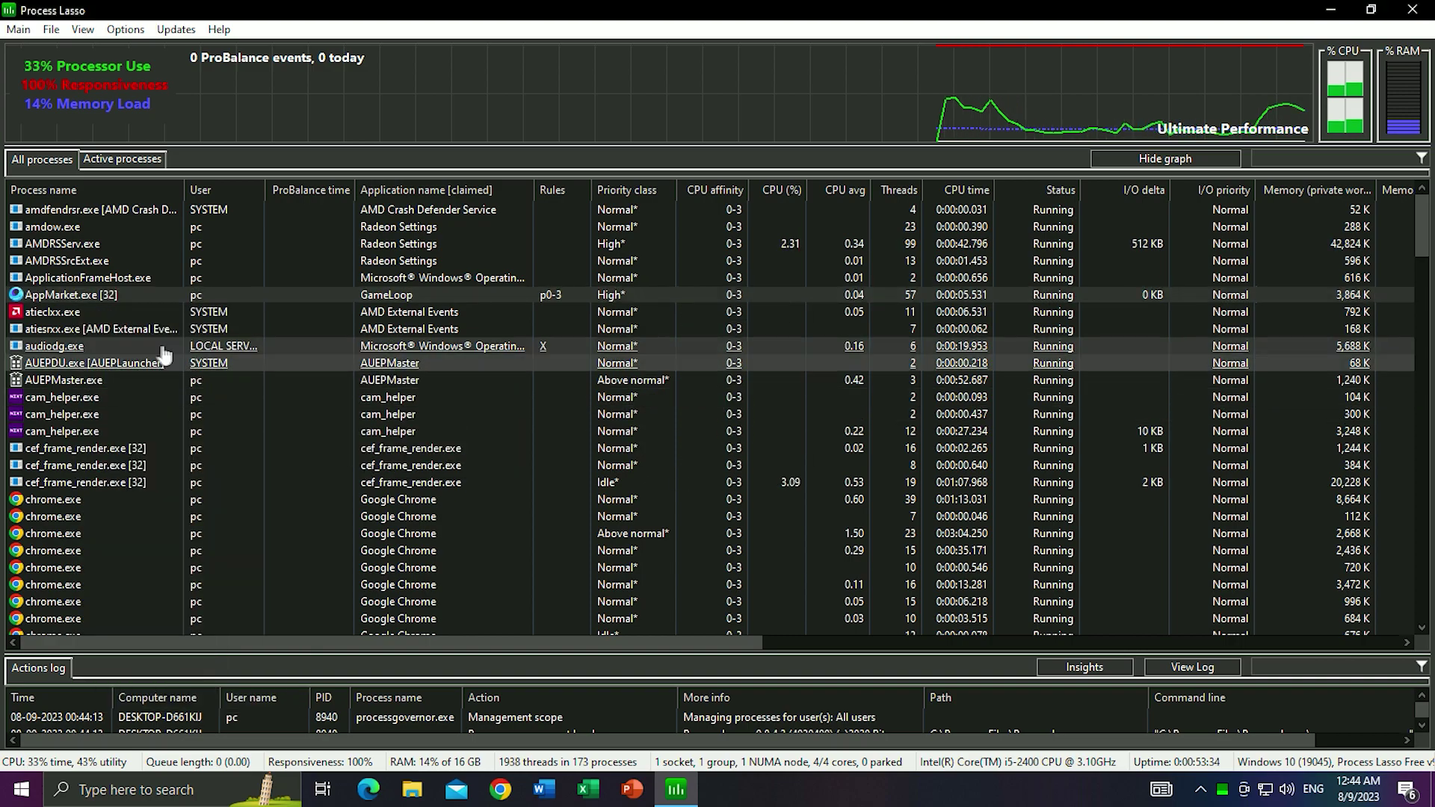
mouse_move(87, 299)
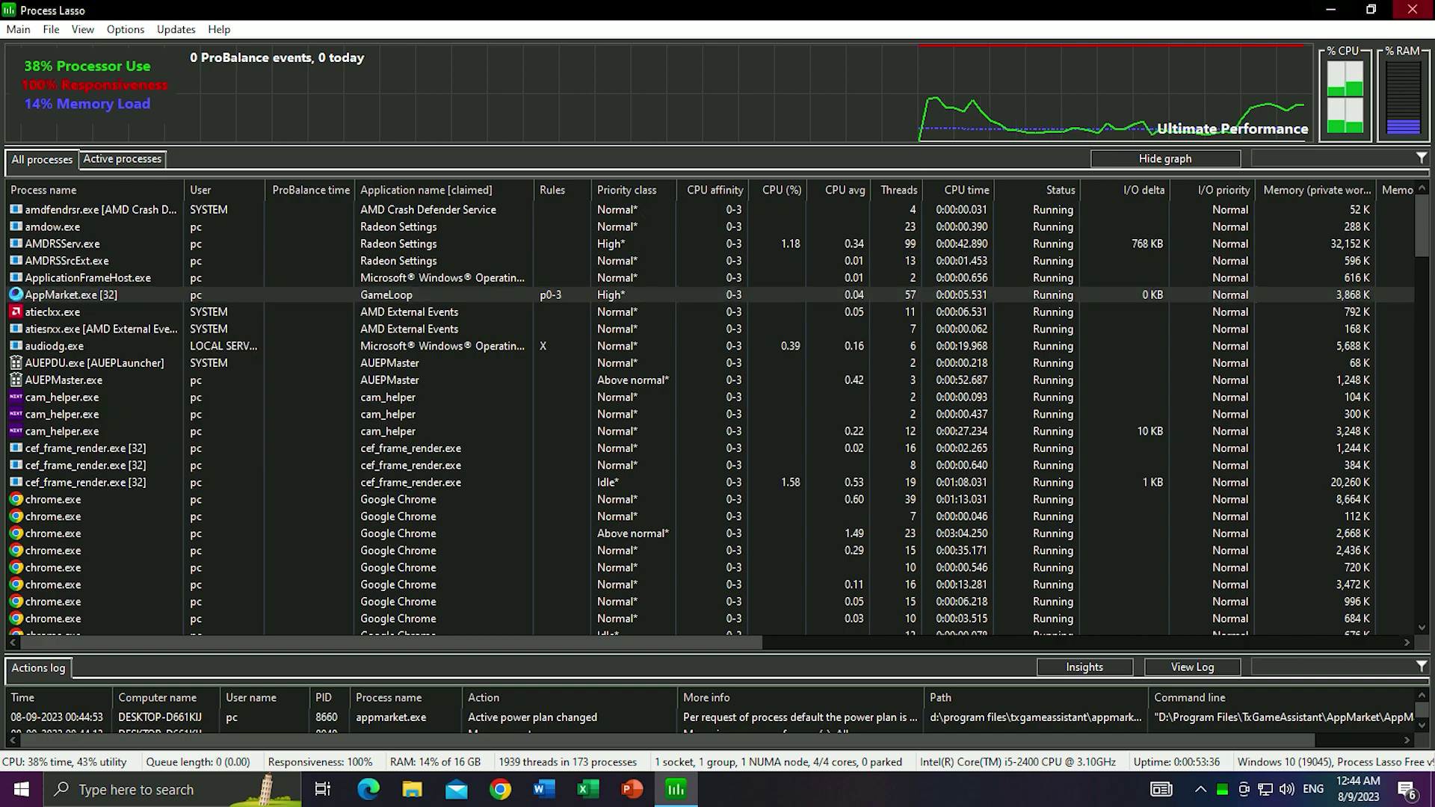
left_click(1412, 9)
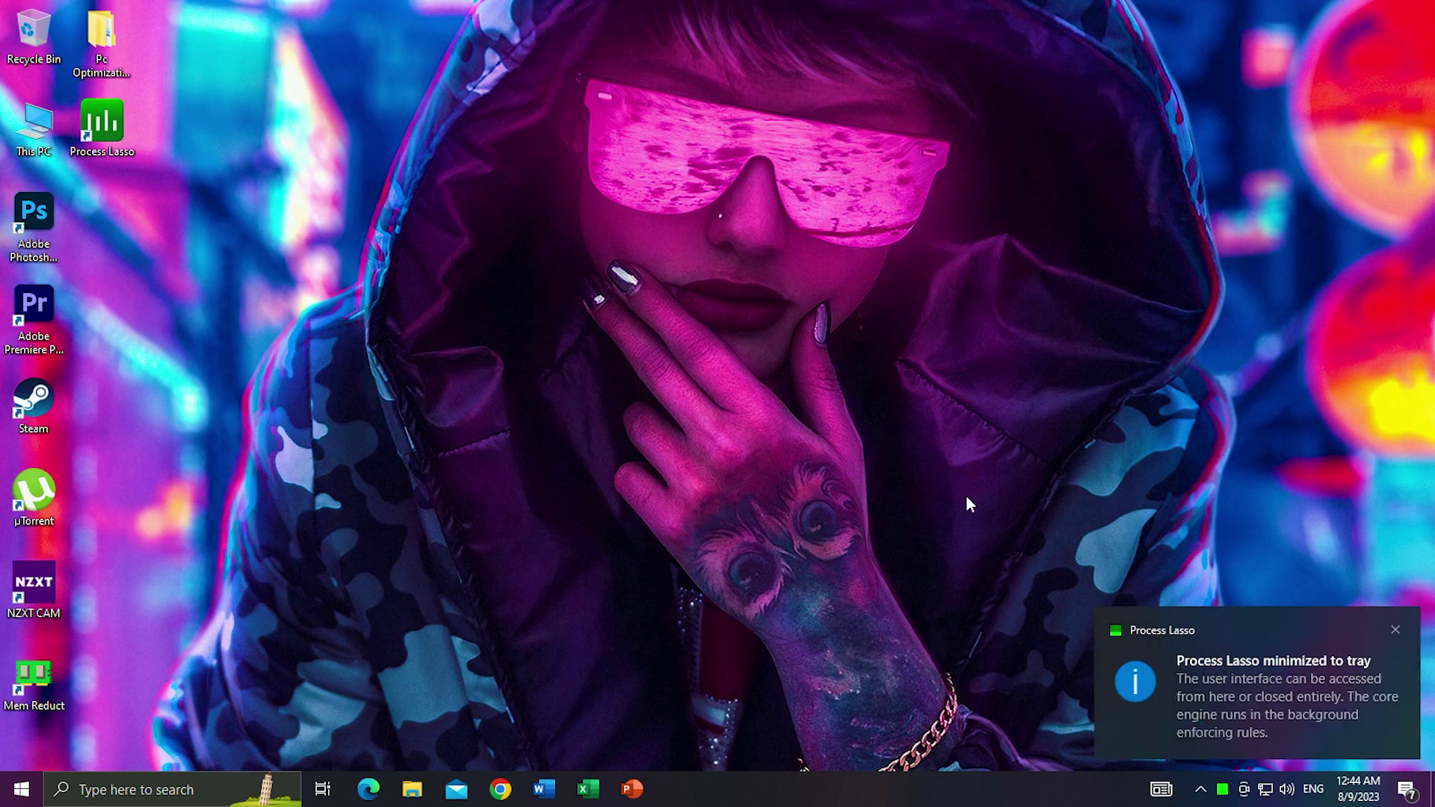
right_click(742, 465)
left_click(759, 538)
Step: Find the Windows power plans through a search for "power" and open the advanced settings of the Bitsum Highest Performance plan
key("super")
type("power")
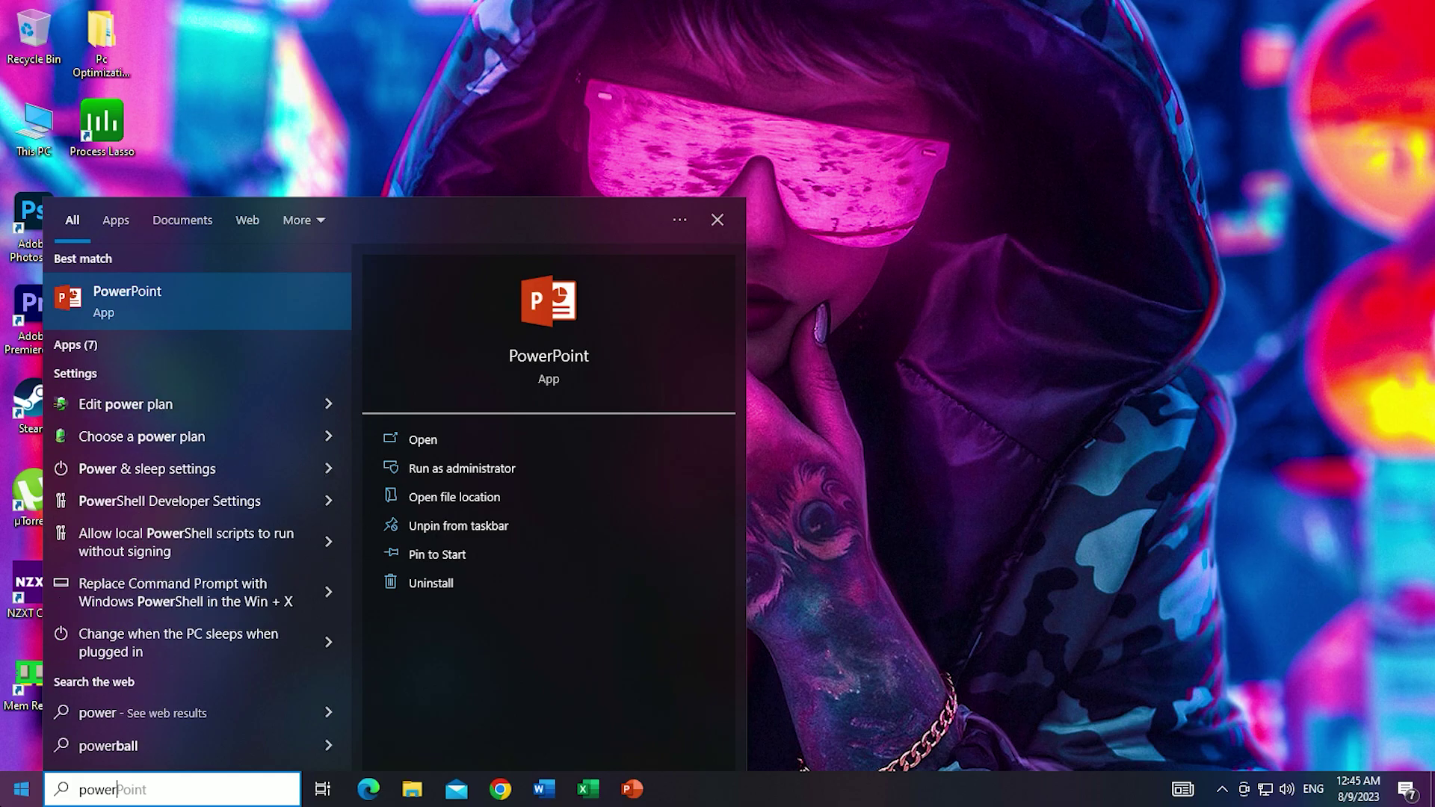
left_click(97, 429)
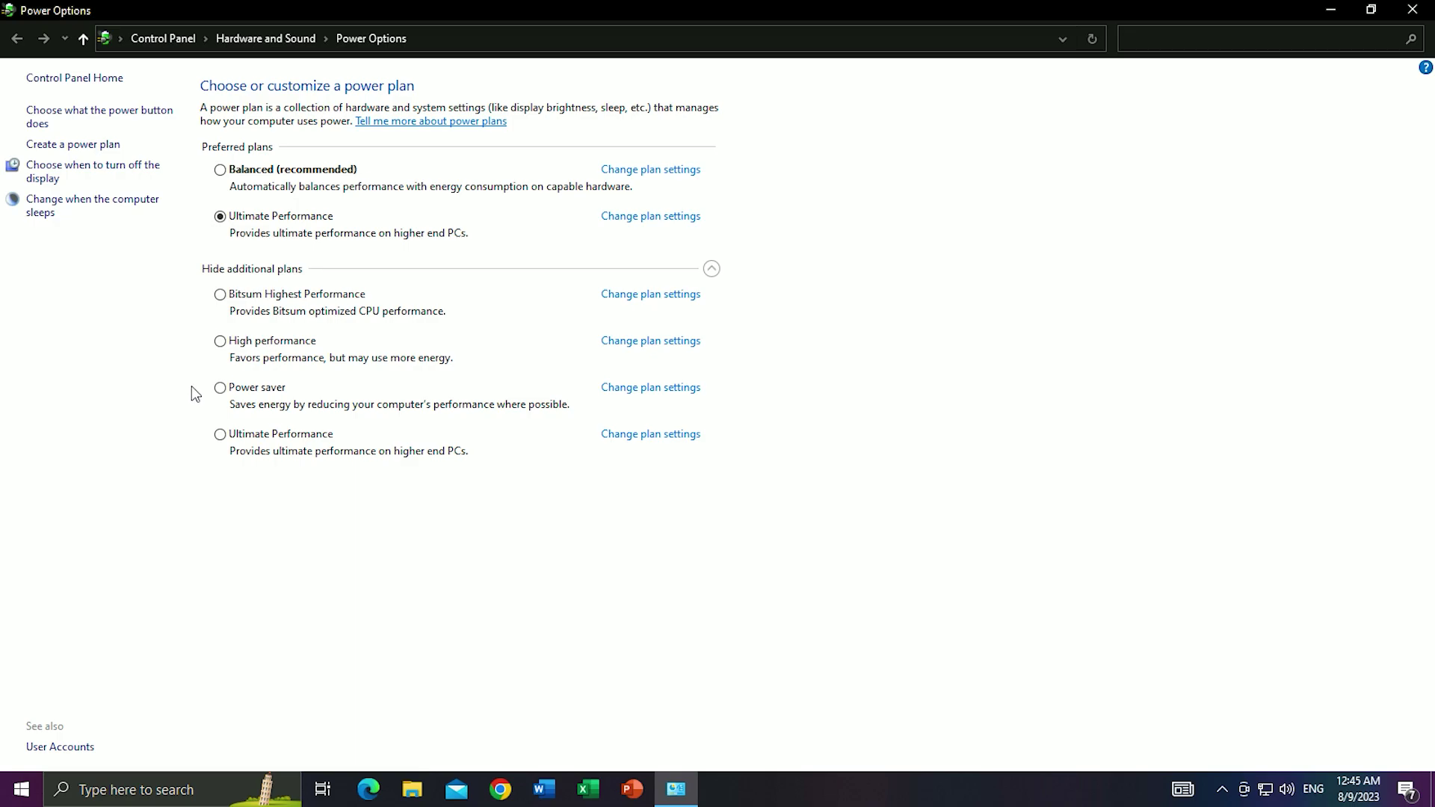
left_click(656, 296)
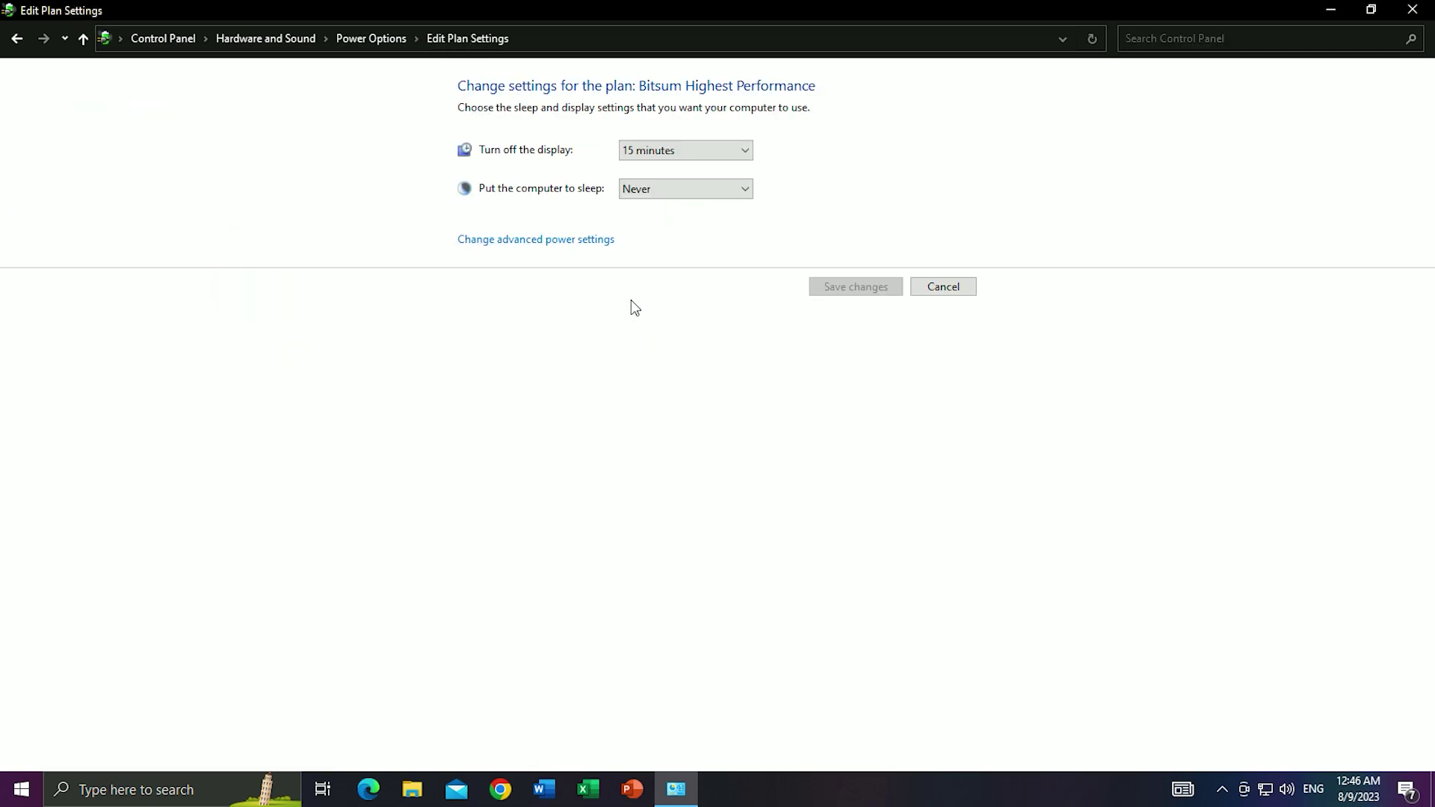
left_click(583, 245)
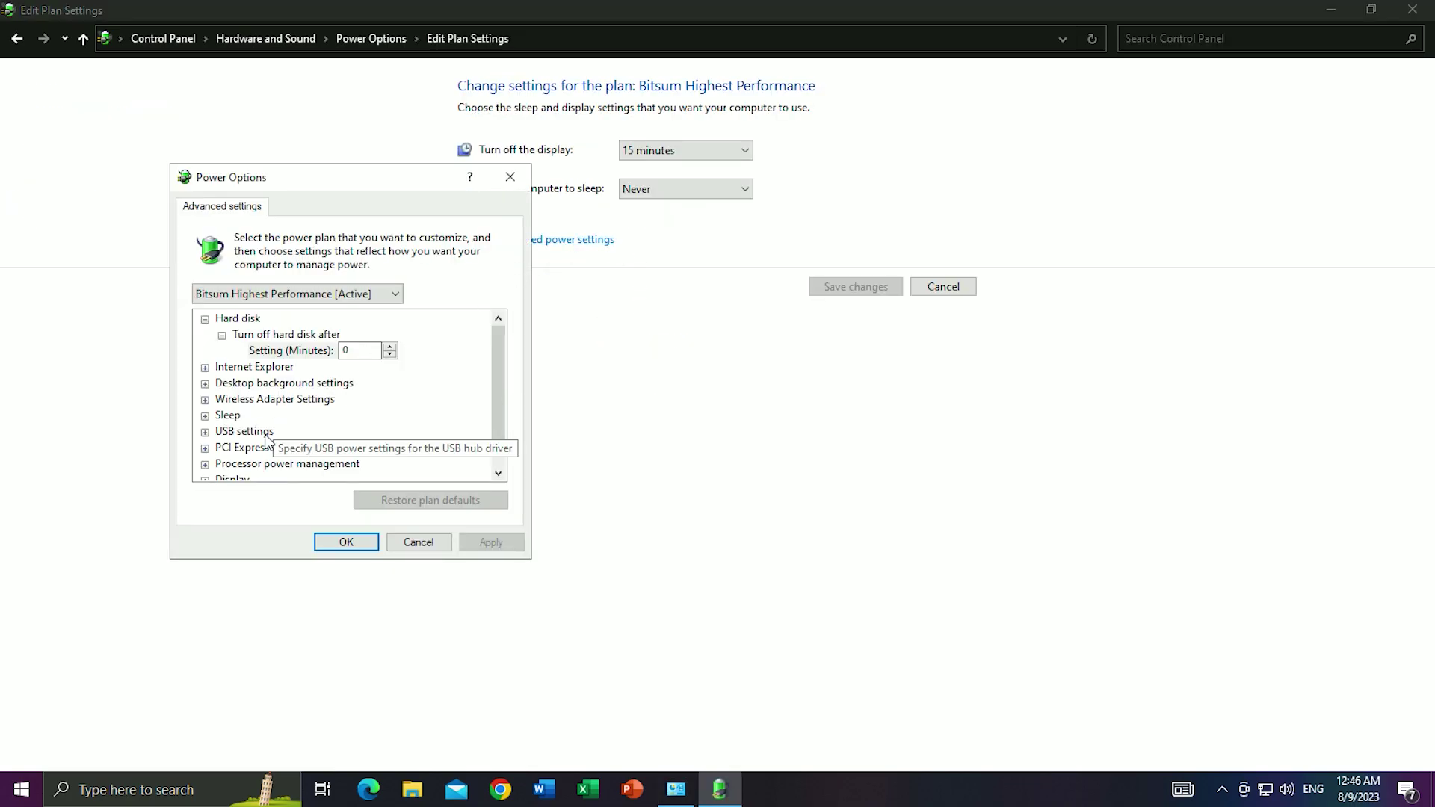
Step: Check the minimum and maximum processor state under Processor power management, and close the power settings
scroll(225, 459, "down", 1)
left_click(205, 432)
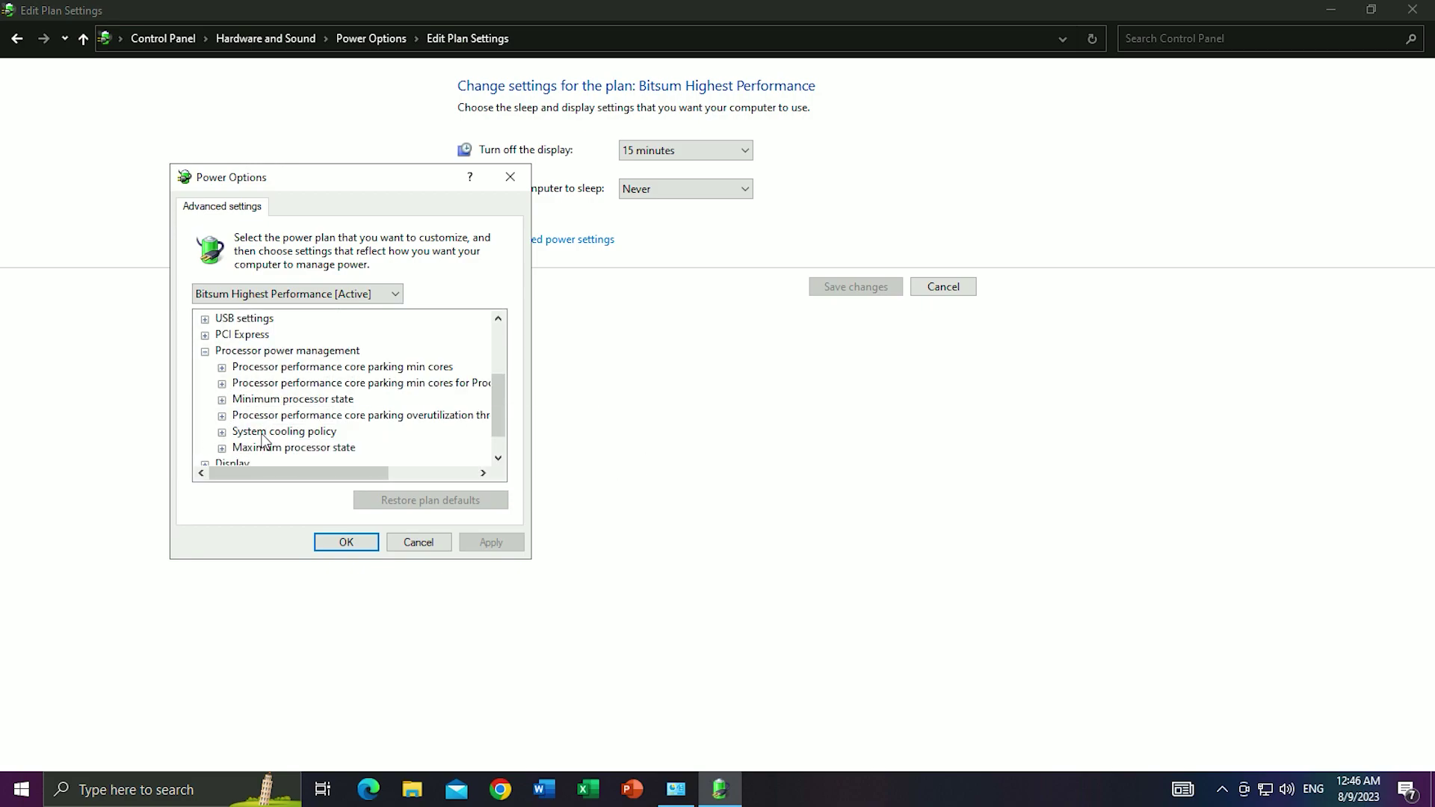
scroll(261, 440, "down", 1)
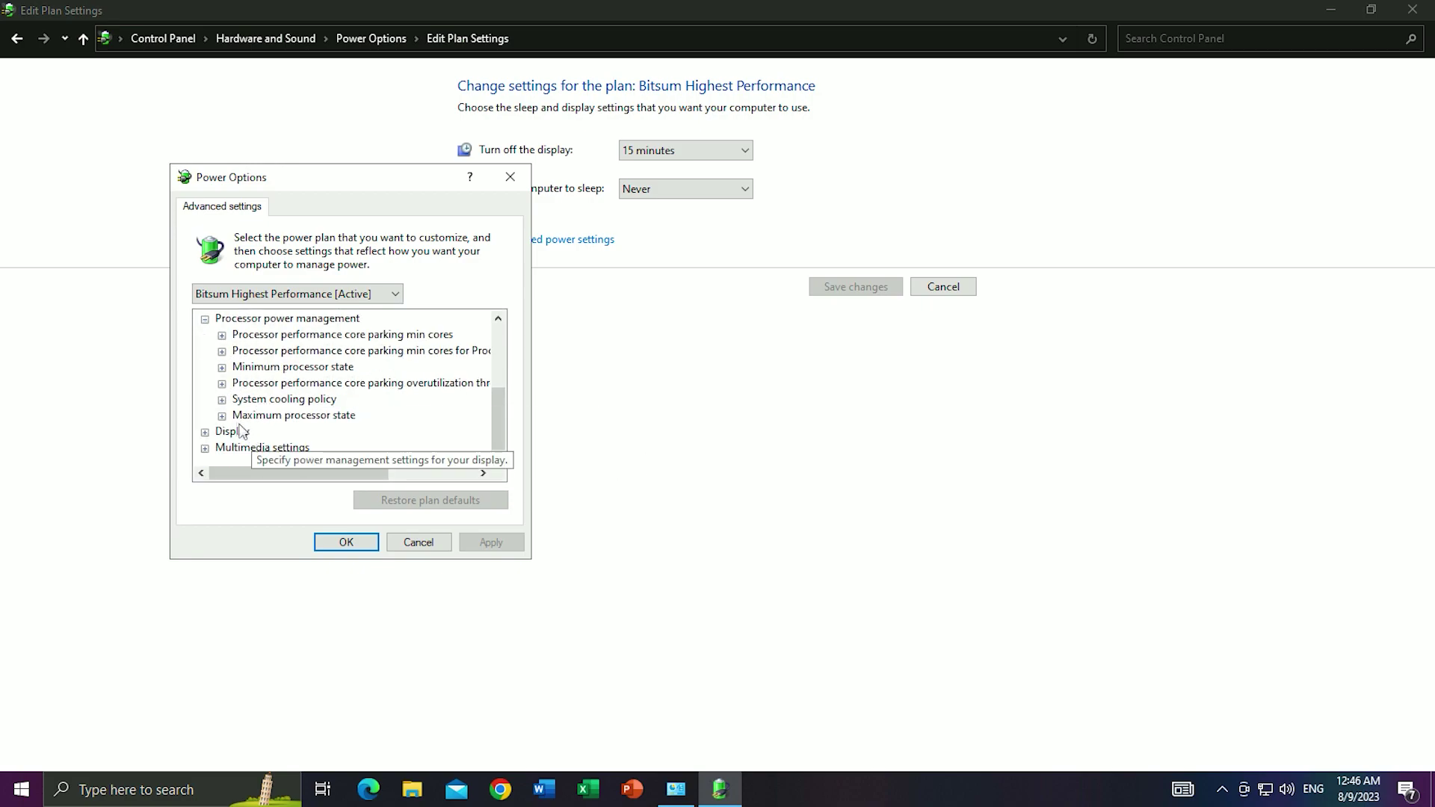
left_click(222, 367)
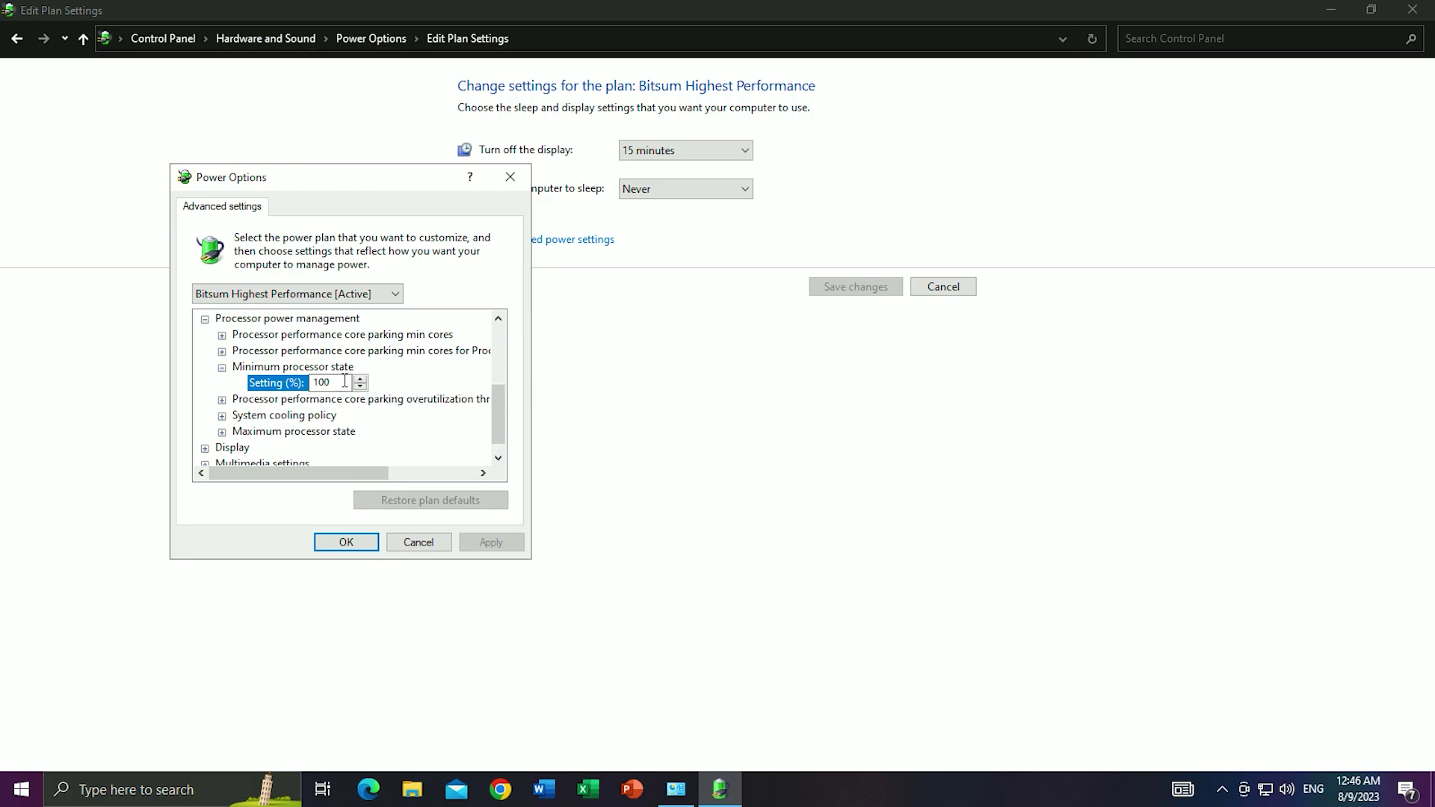
left_click(222, 432)
left_click(356, 546)
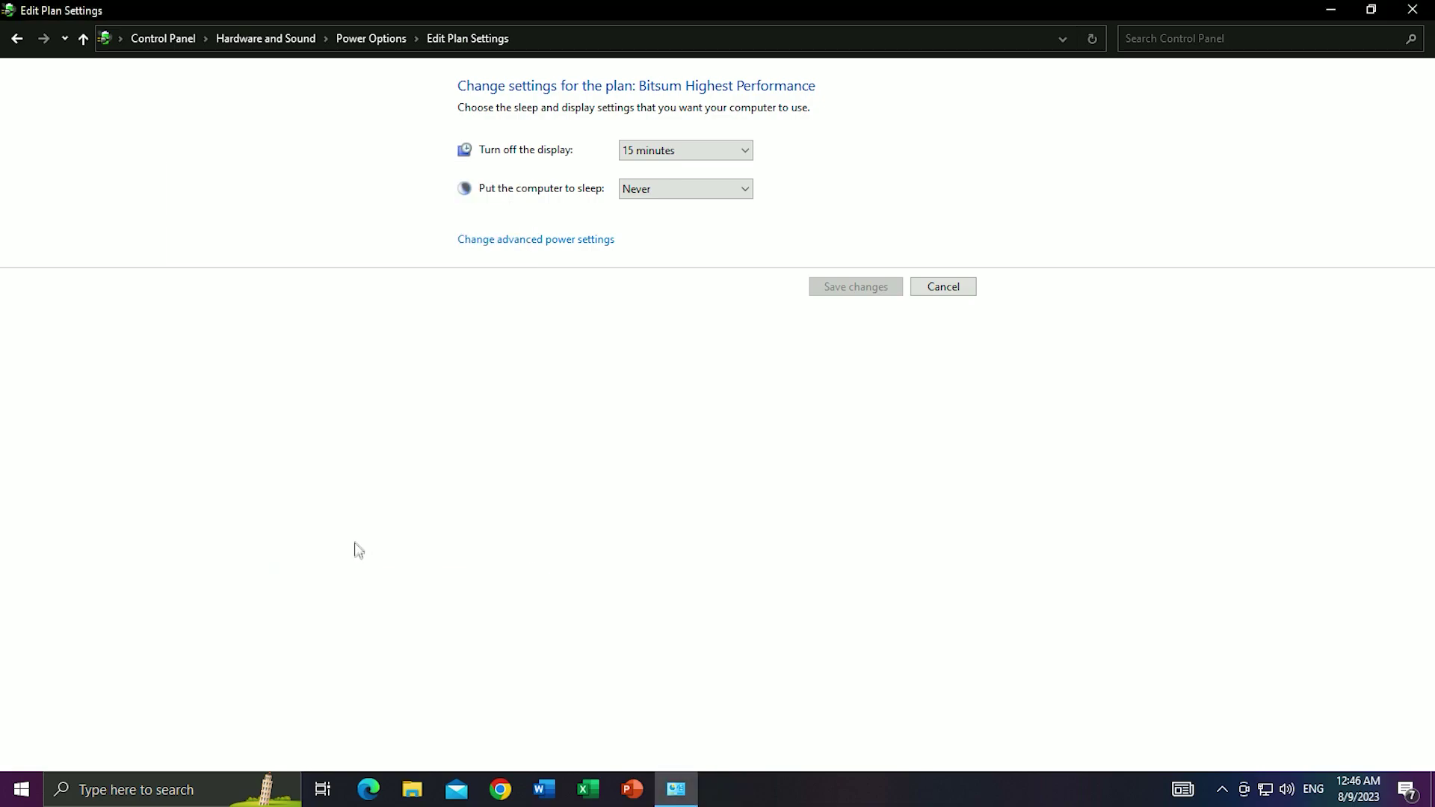
left_click(967, 289)
left_click(1421, 10)
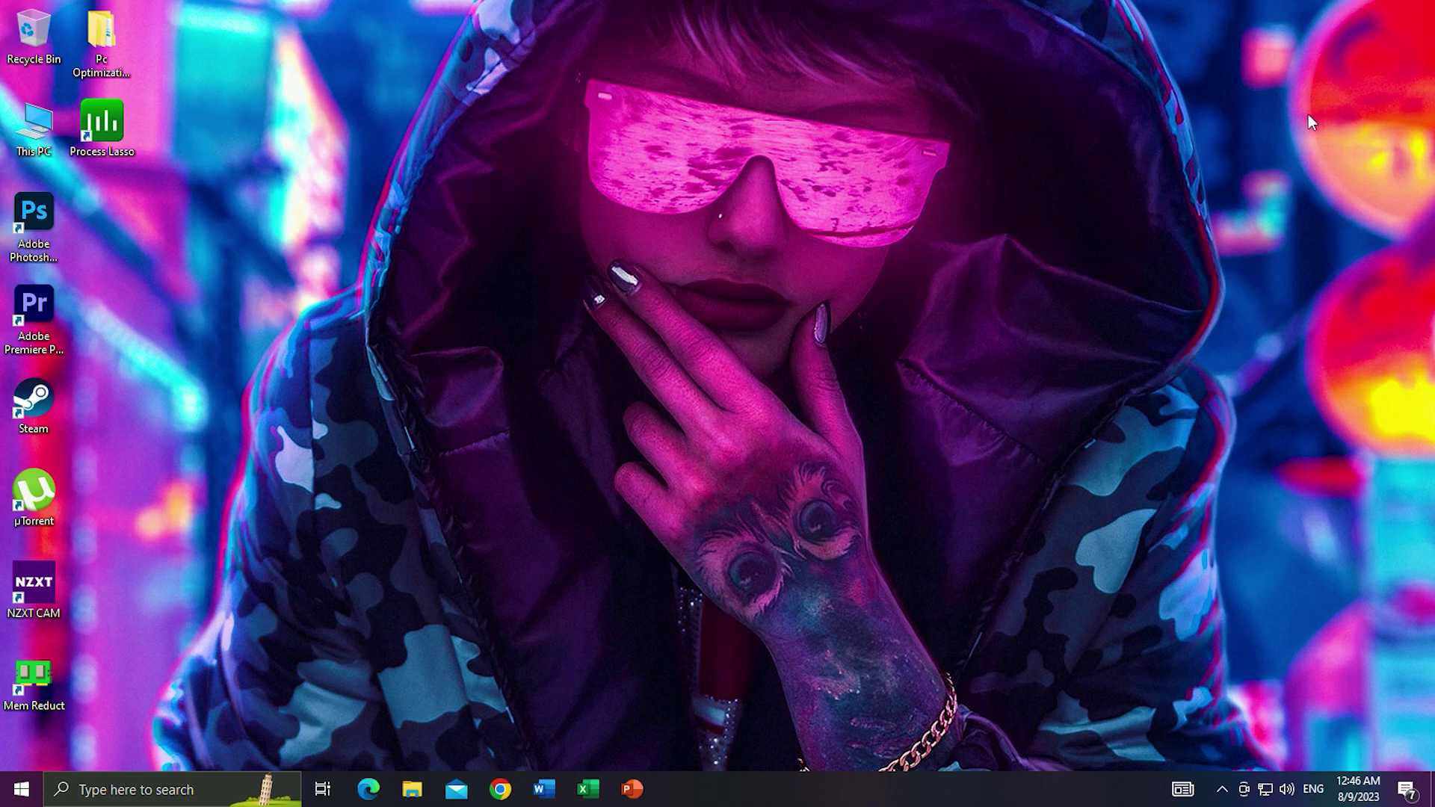
Step: Open the Game Mode settings through a search for "gamemod", check that Game Mode is on, and close the window
left_click(3, 795)
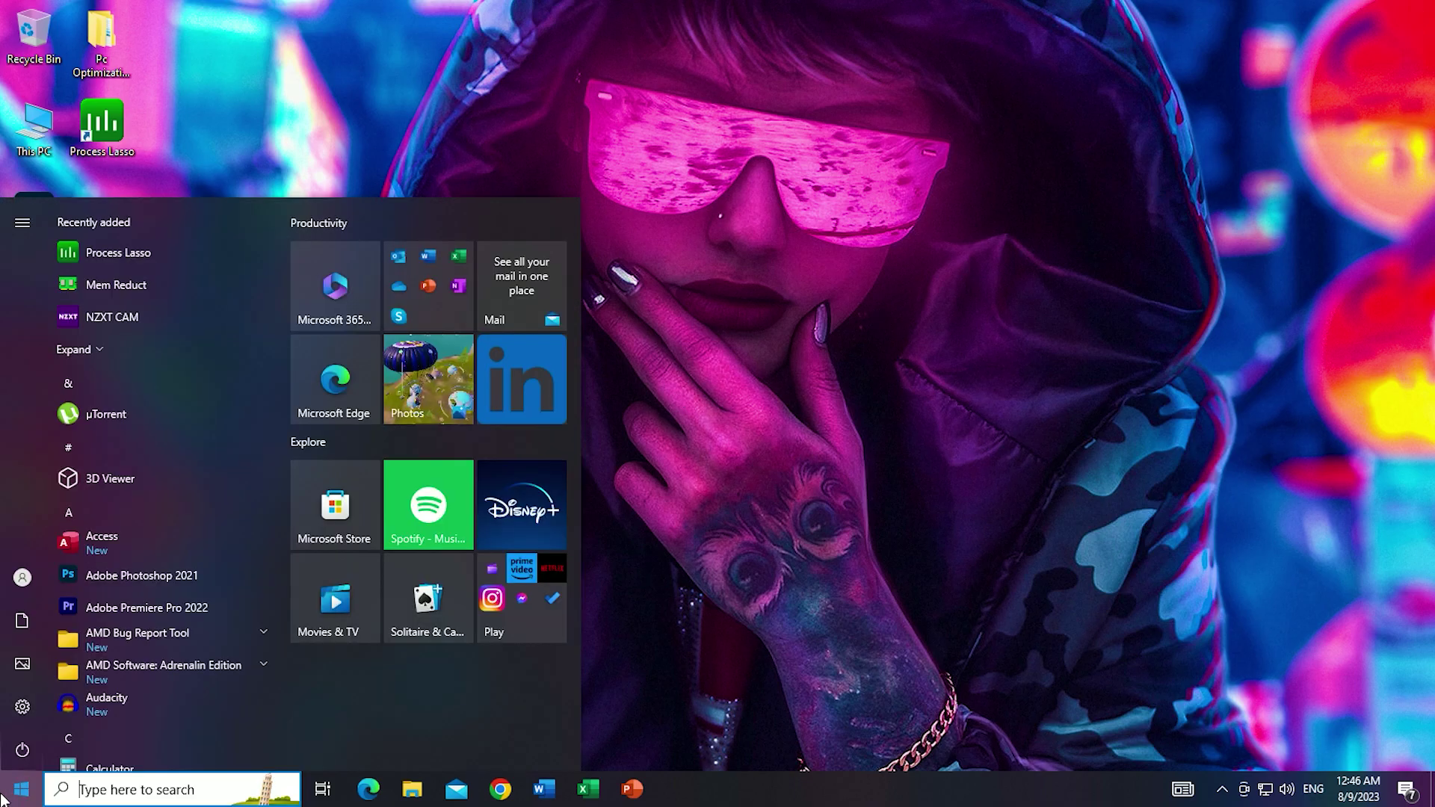
type("game")
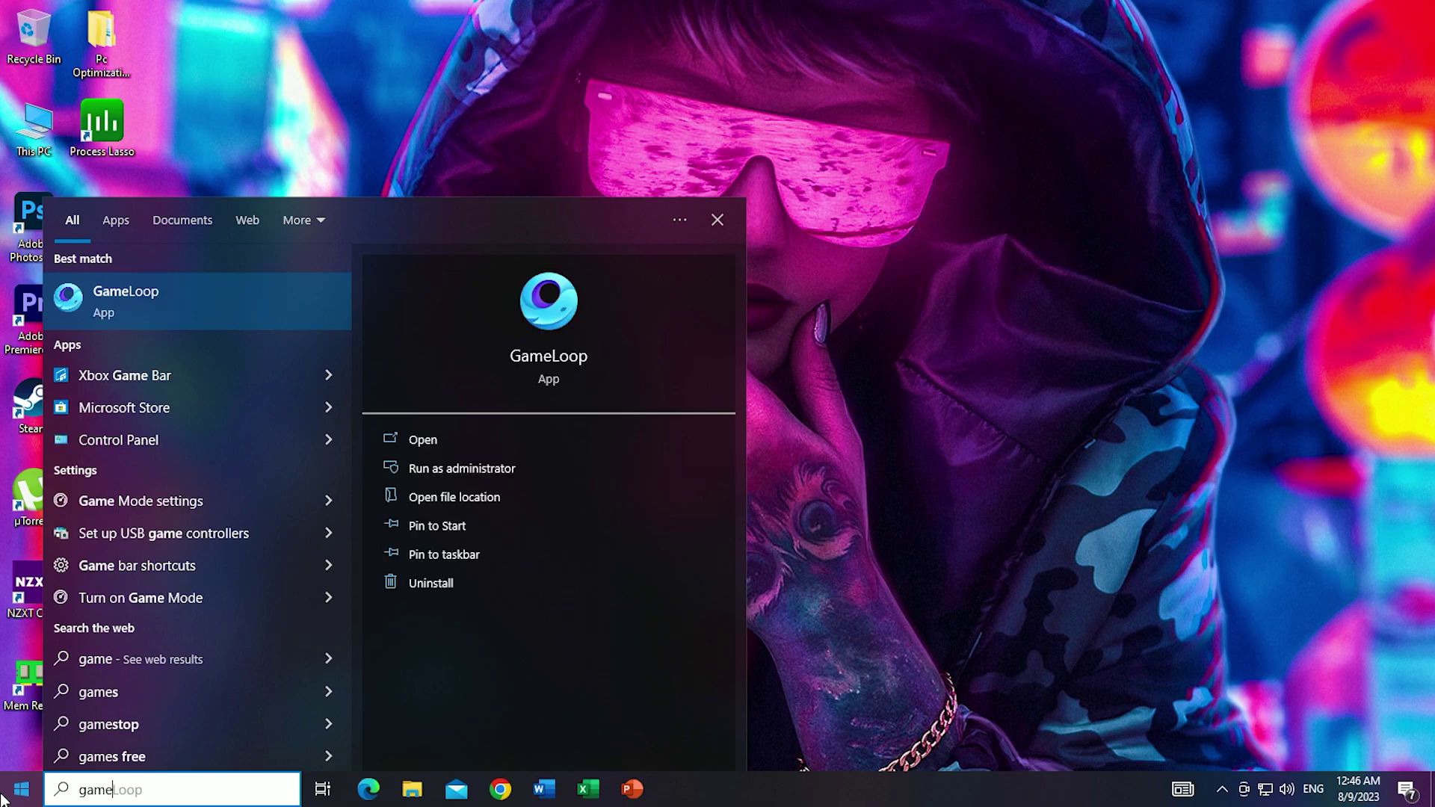
type("mod")
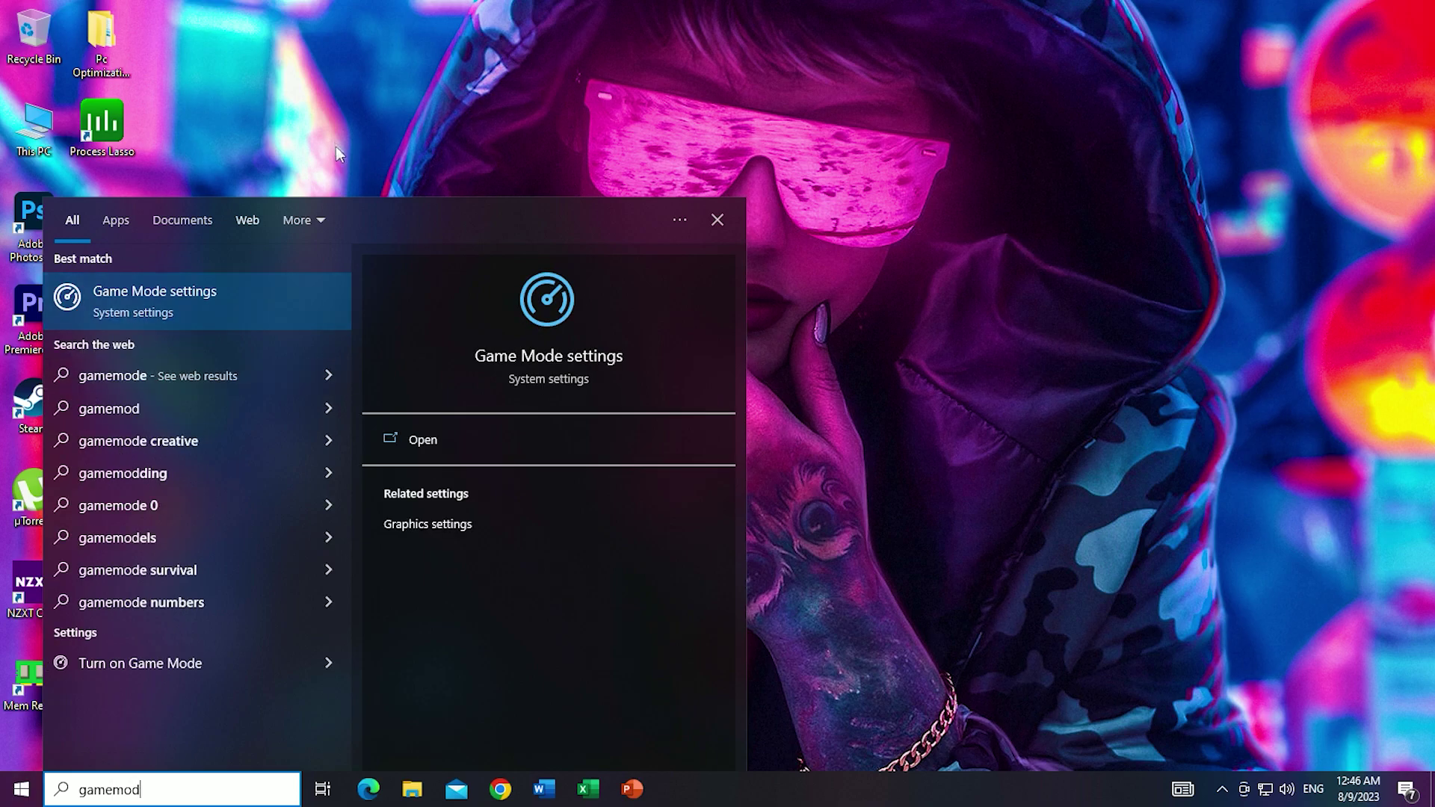
left_click(252, 279)
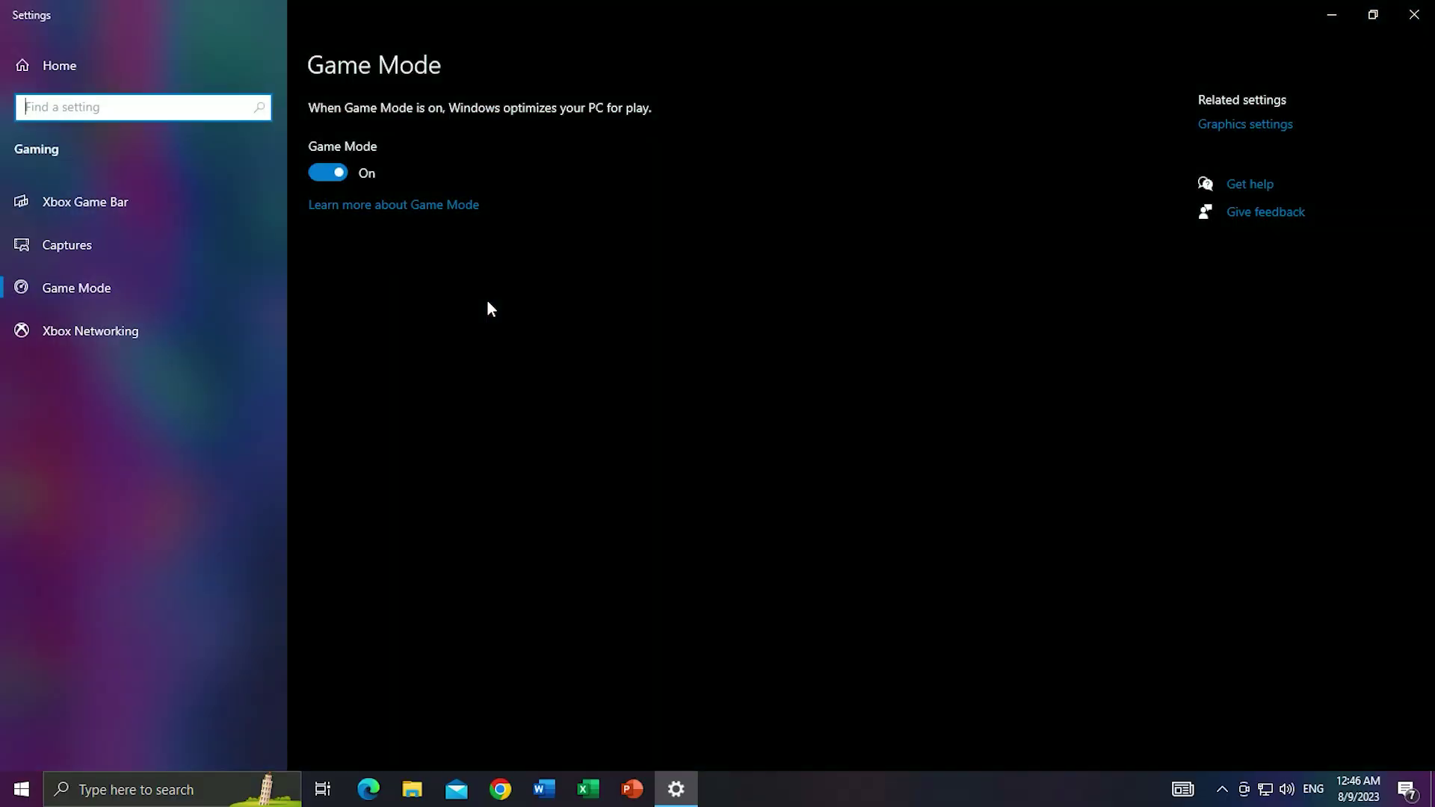
key("alt+F4")
Step: Search for "back" and open the Background apps system settings
key("super")
type("back")
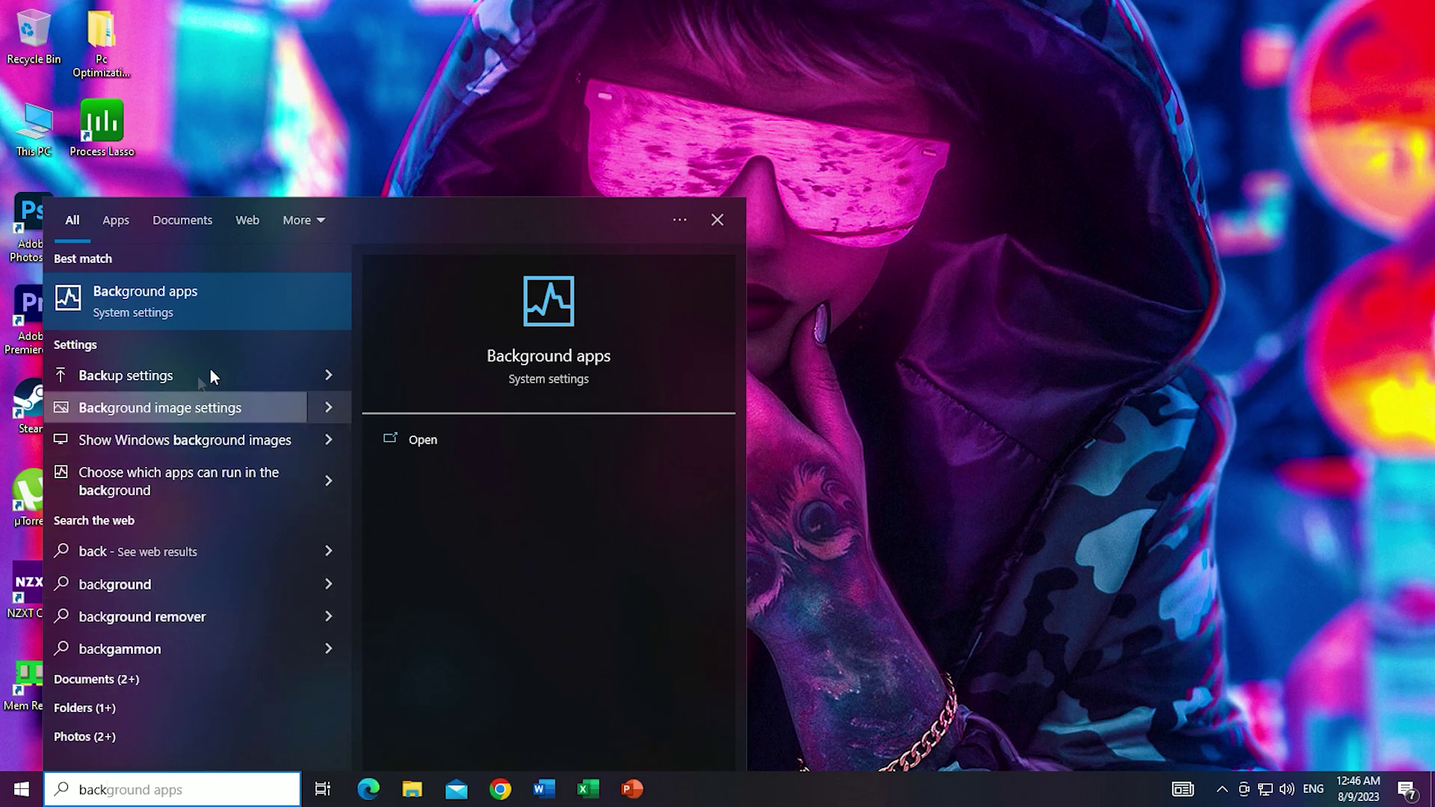
left_click(236, 303)
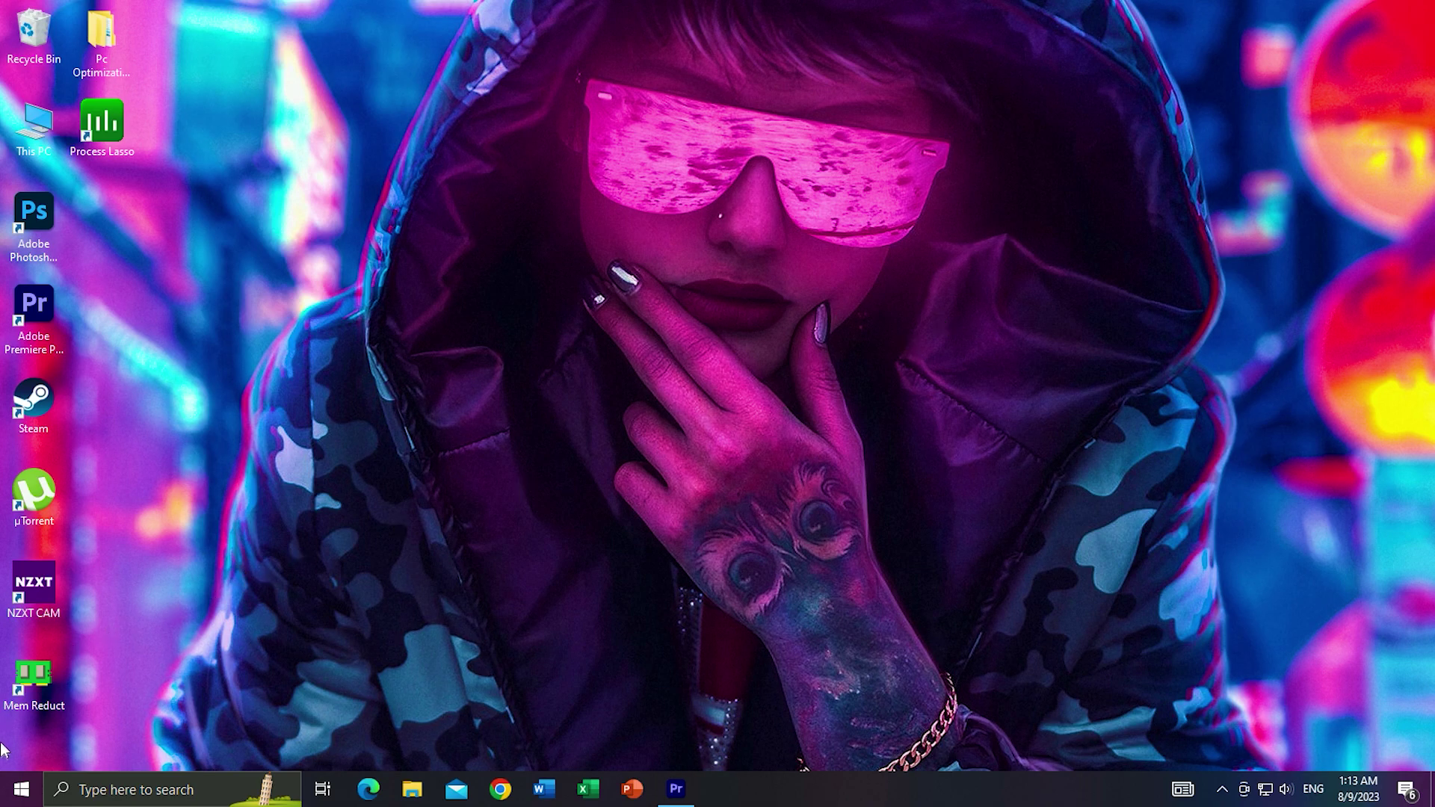
Step: Launch GameLoop through a search for "GAME" and open its settings
left_click(21, 790)
type("GAME")
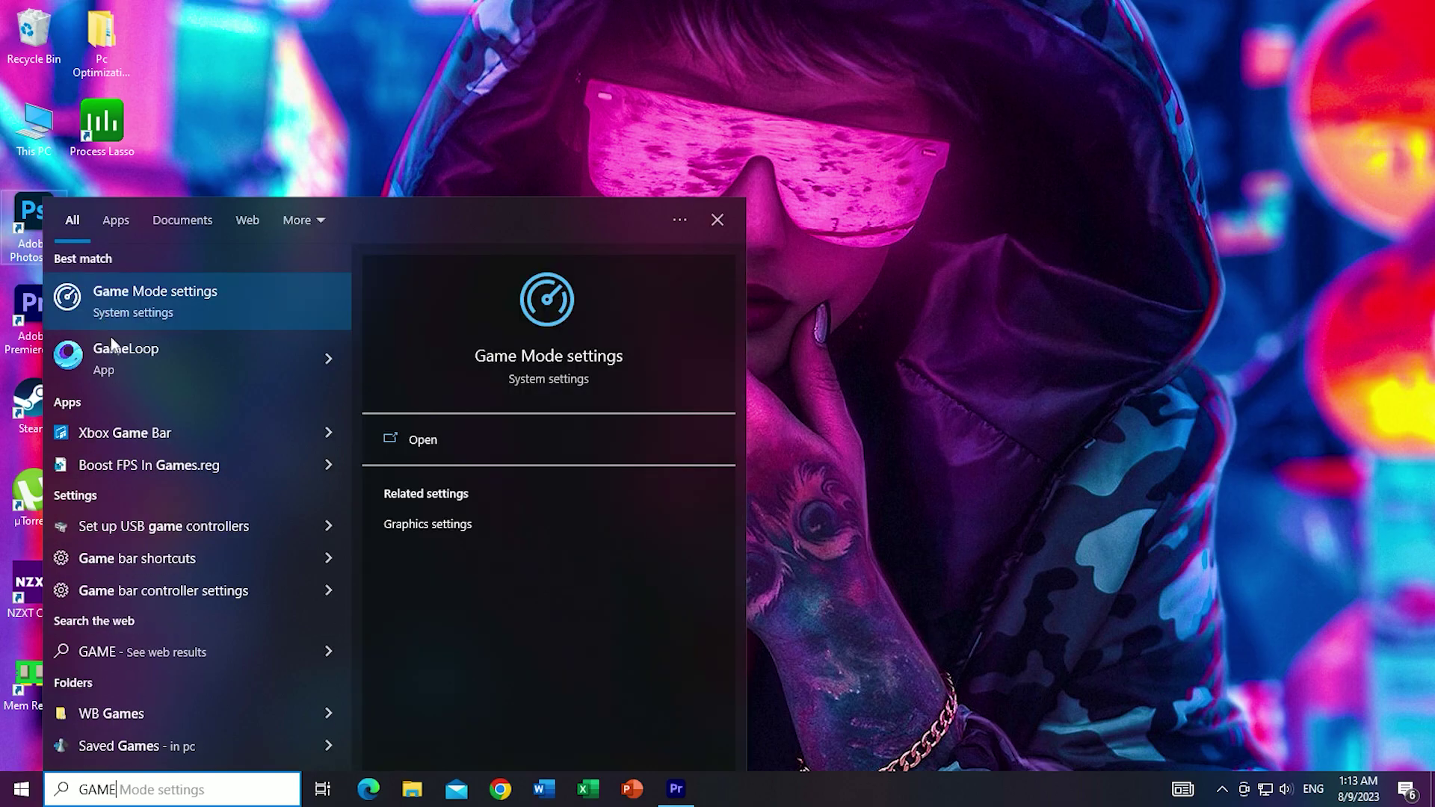
left_click(116, 348)
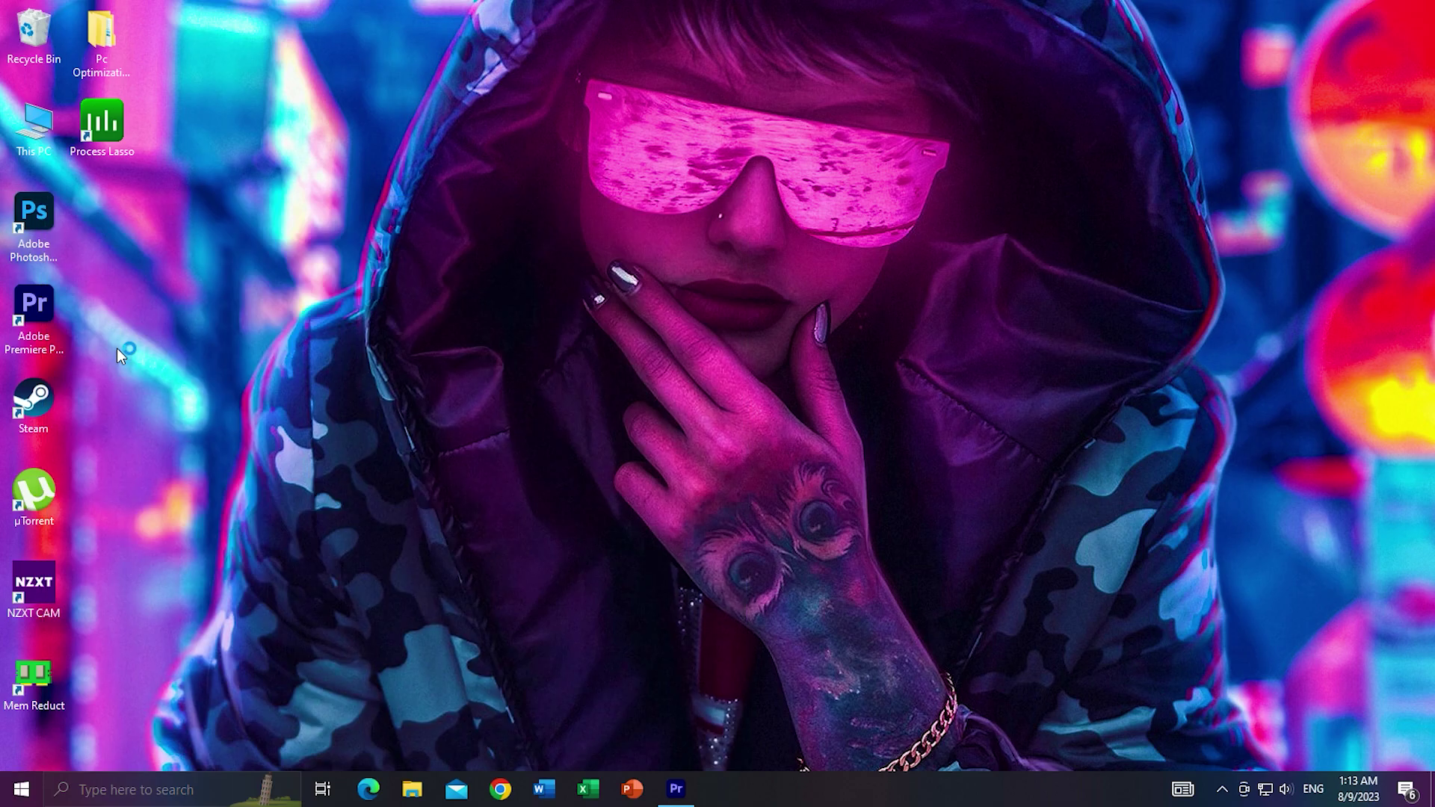
left_click(614, 544)
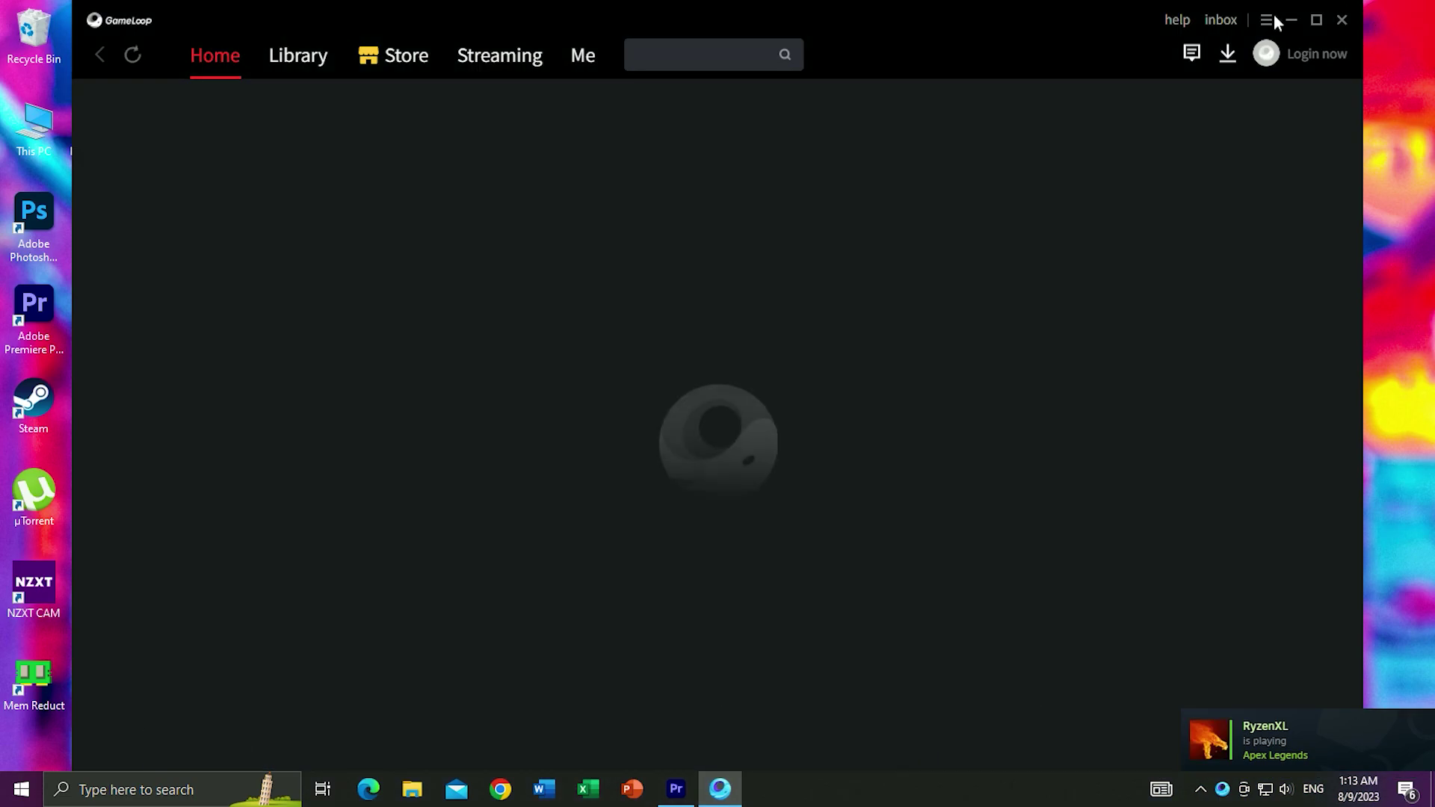
left_click(1269, 20)
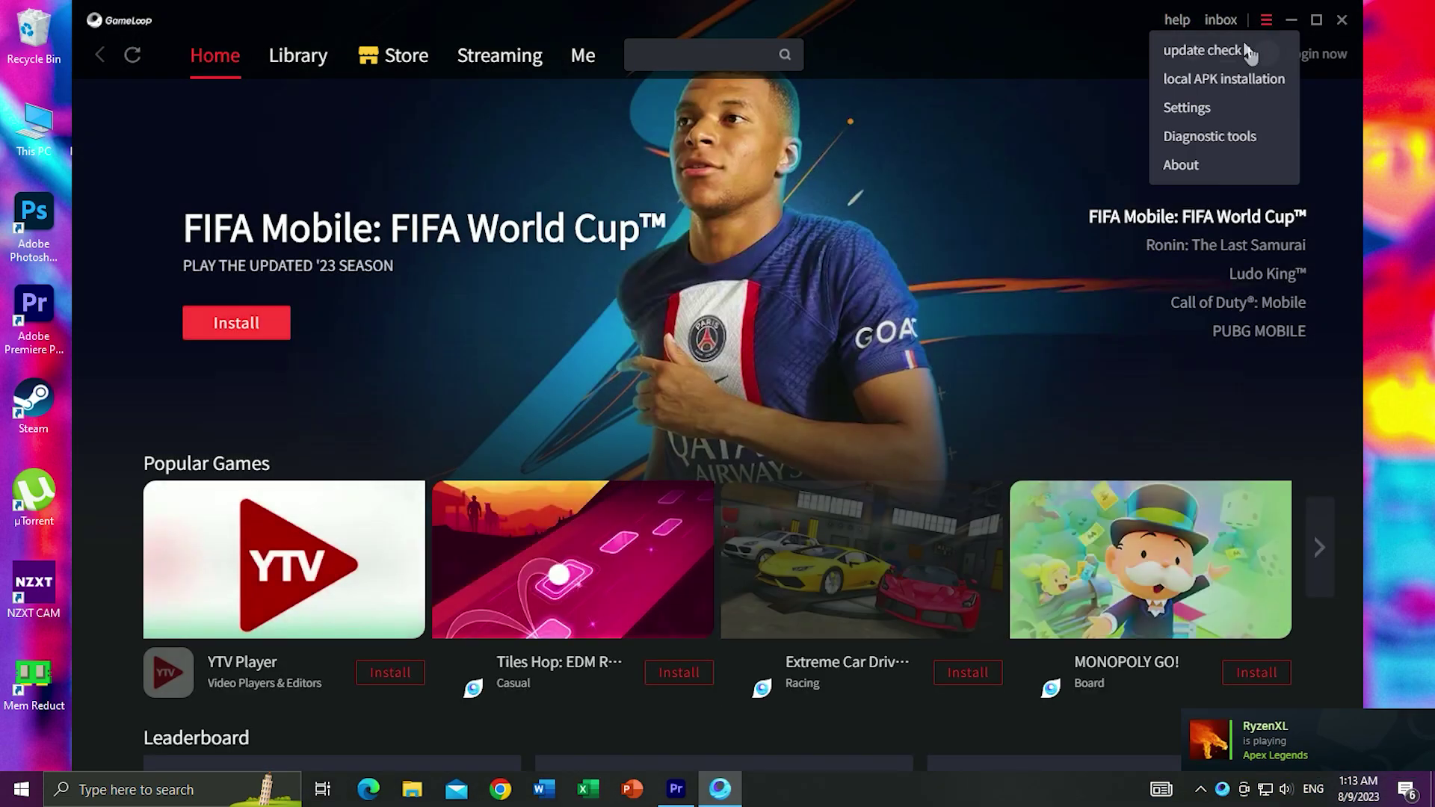
left_click(1232, 104)
Step: Review the Basic, Engine and Model settings of GameLoop, including rendering mode, memory, resolution and phone model
scroll(793, 274, "down", 1)
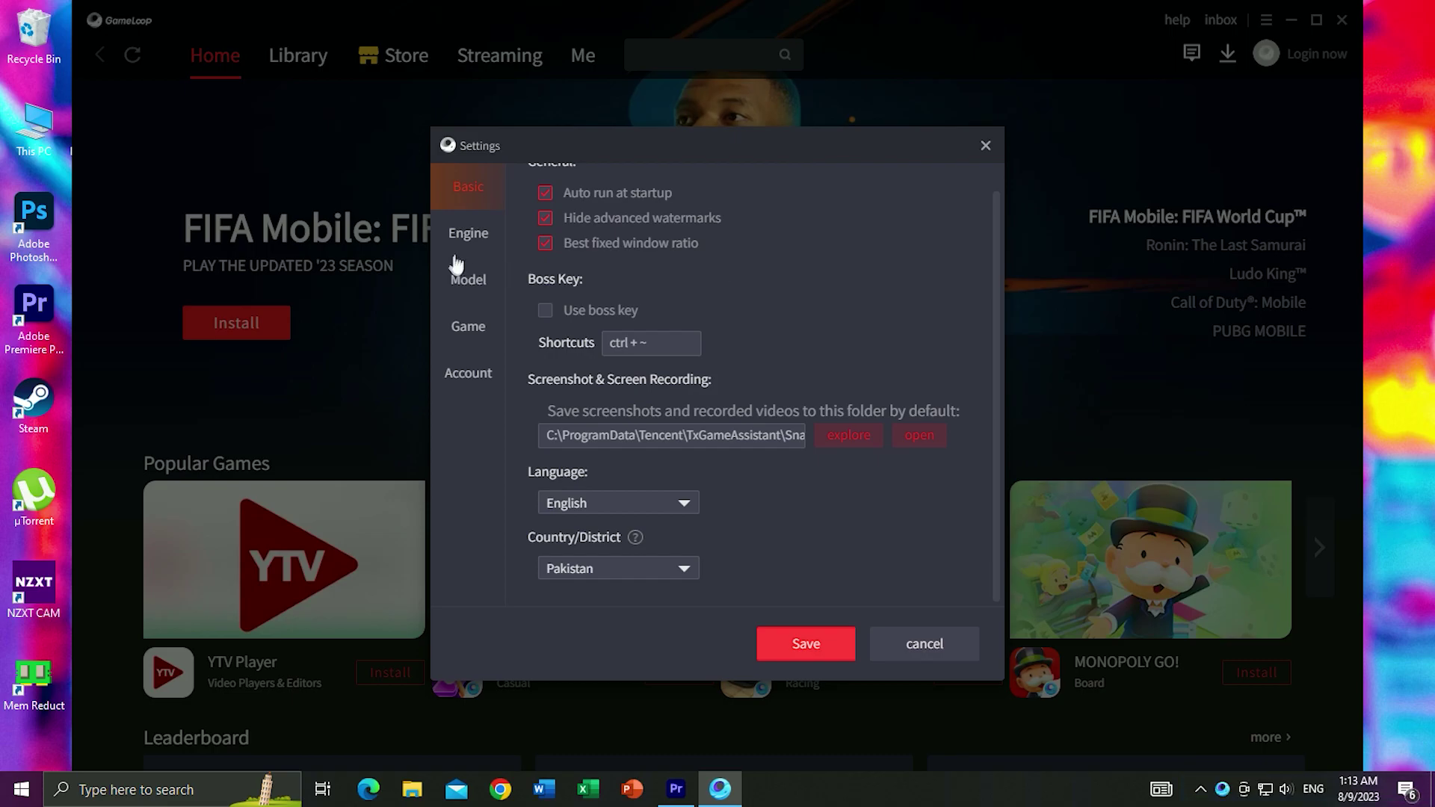
left_click(471, 239)
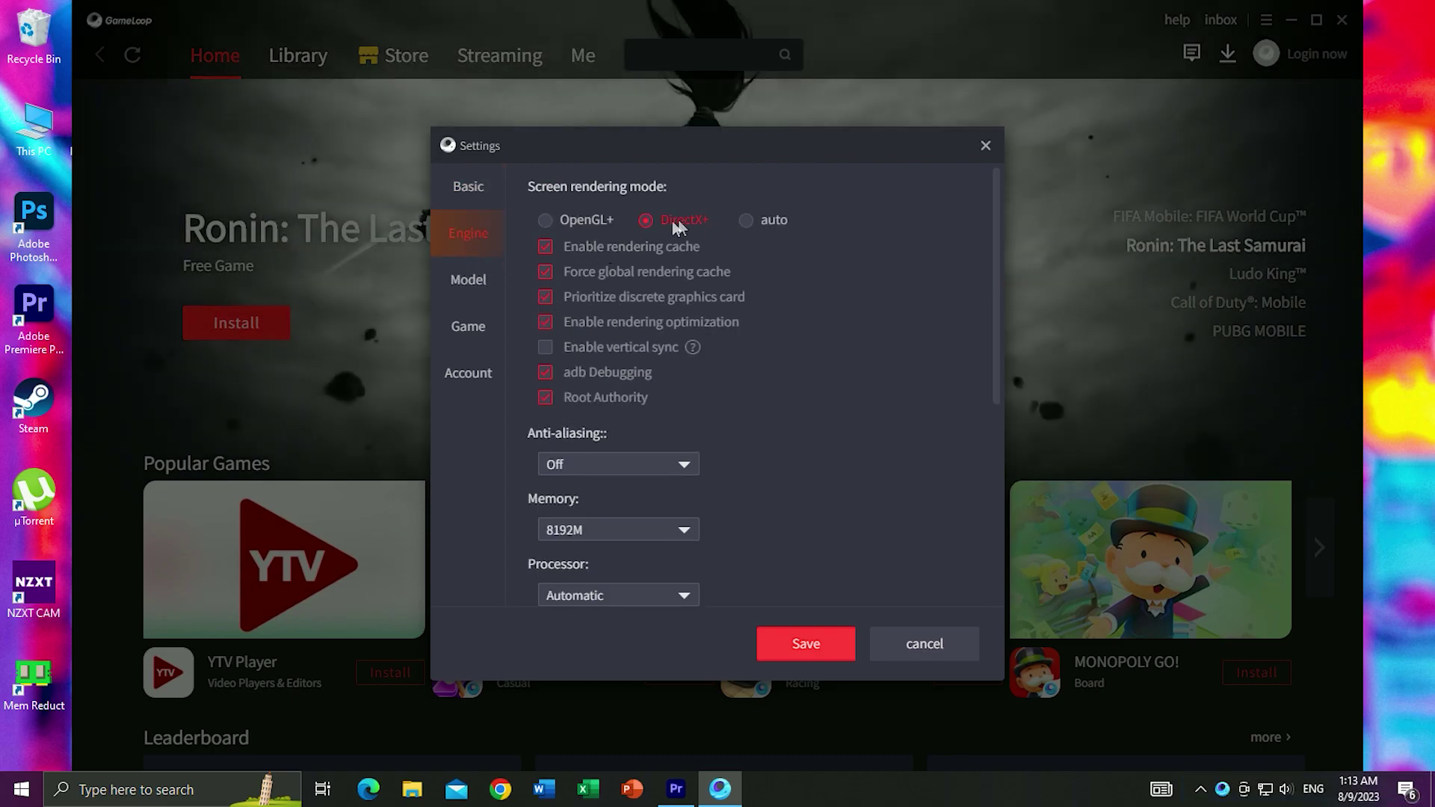
scroll(635, 314, "down", 1)
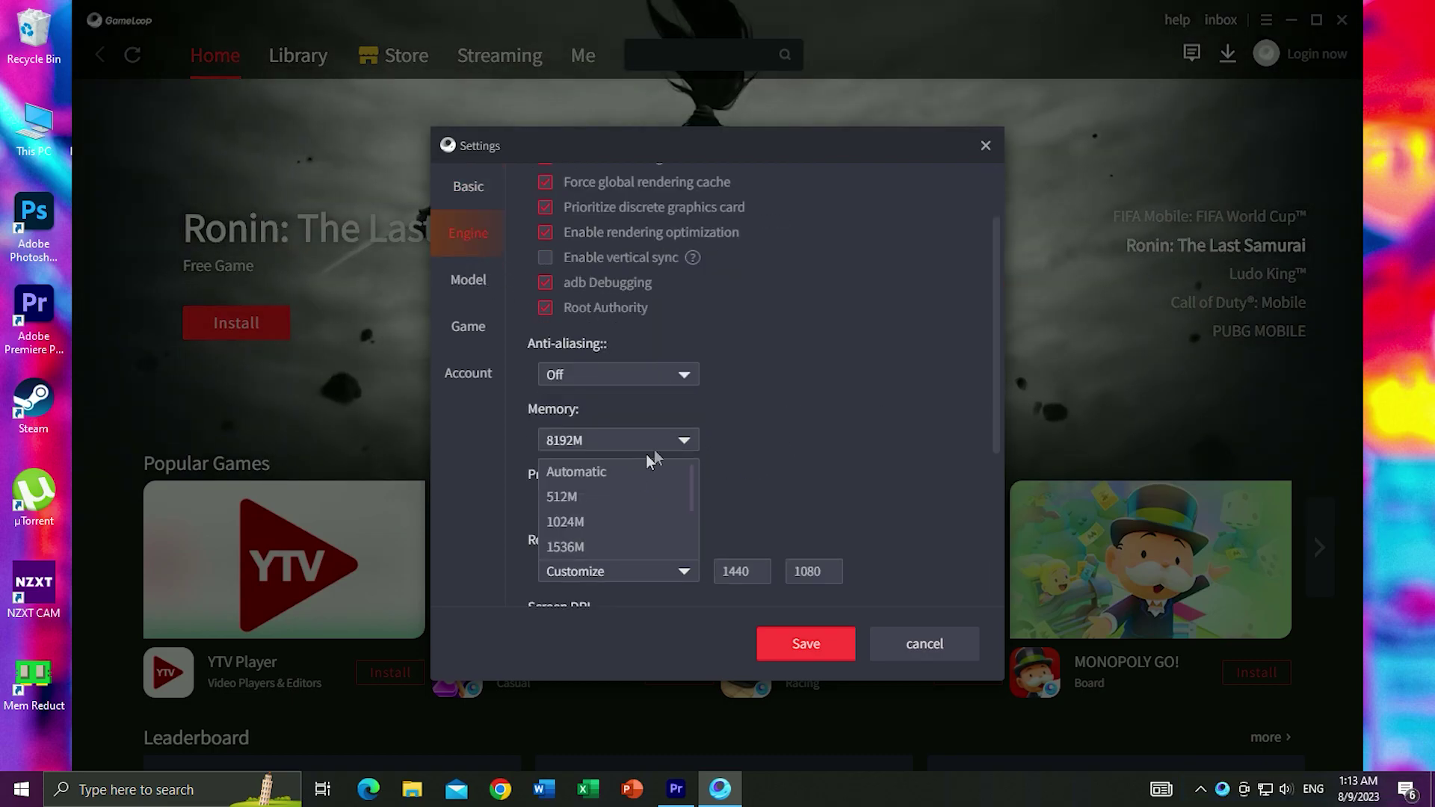
scroll(934, 388, "down", 2)
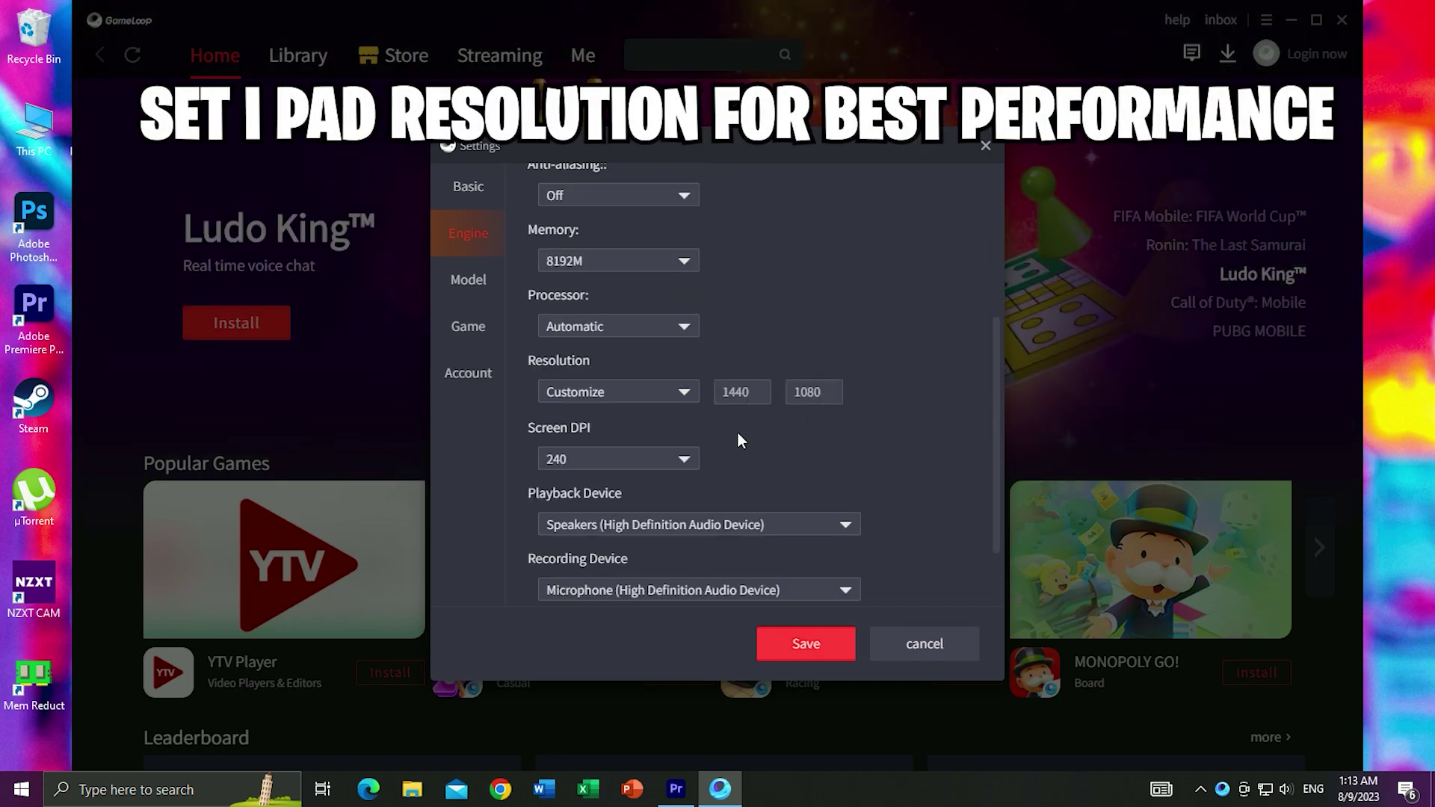
scroll(740, 441, "down", 1)
left_click(457, 299)
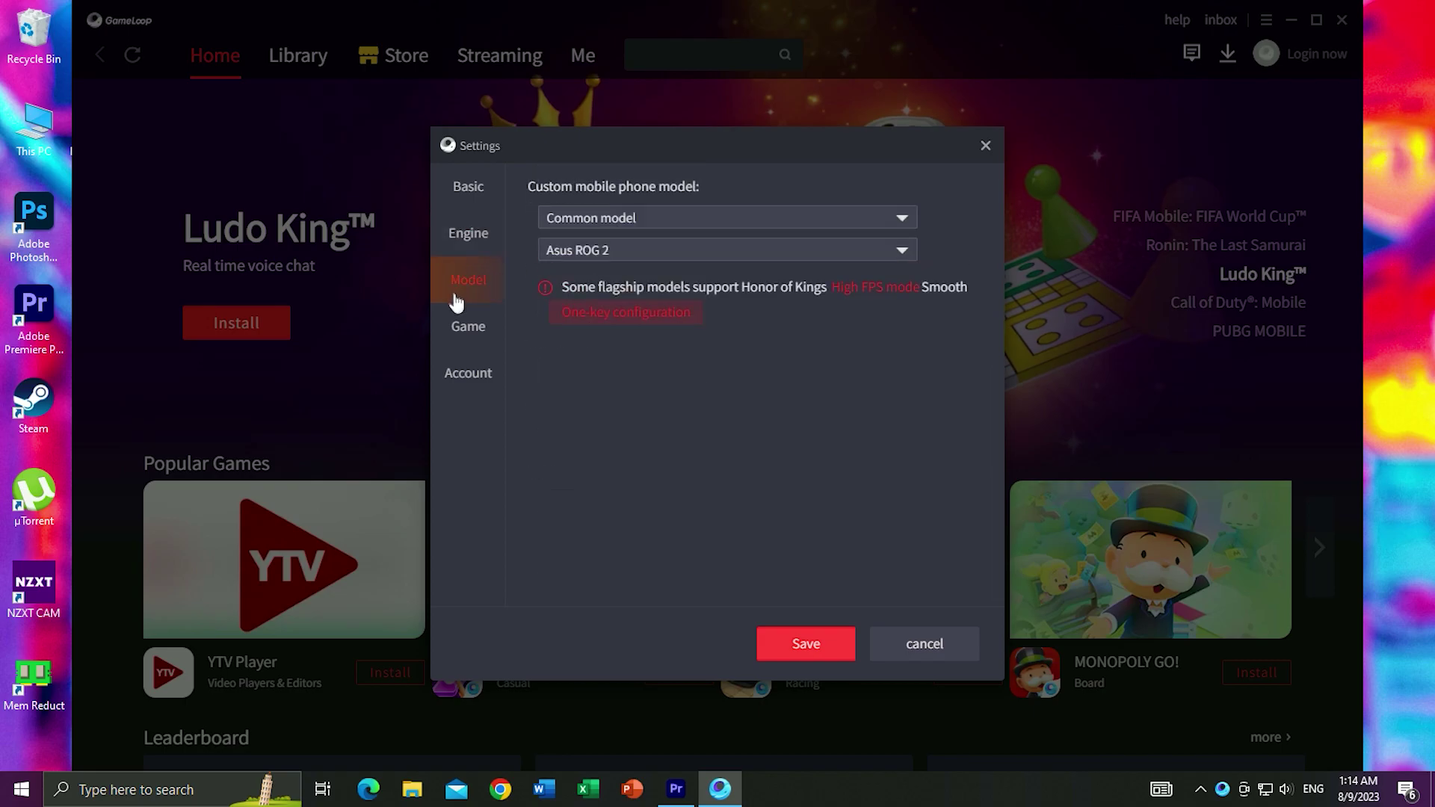
Step: Set the PUBG MOBILE game definition to SD 720P (default definition) and save the GameLoop settings
left_click(486, 326)
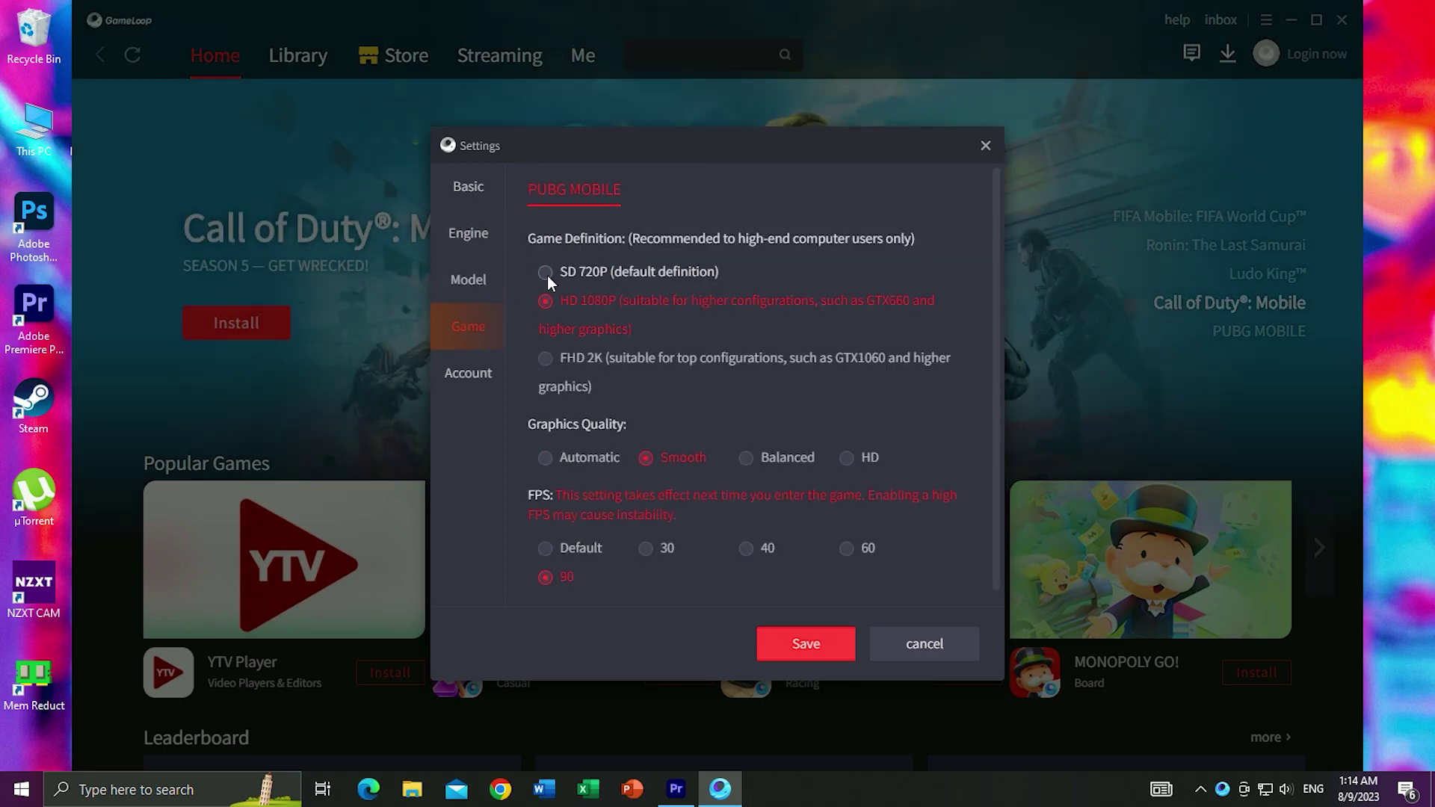
left_click(546, 273)
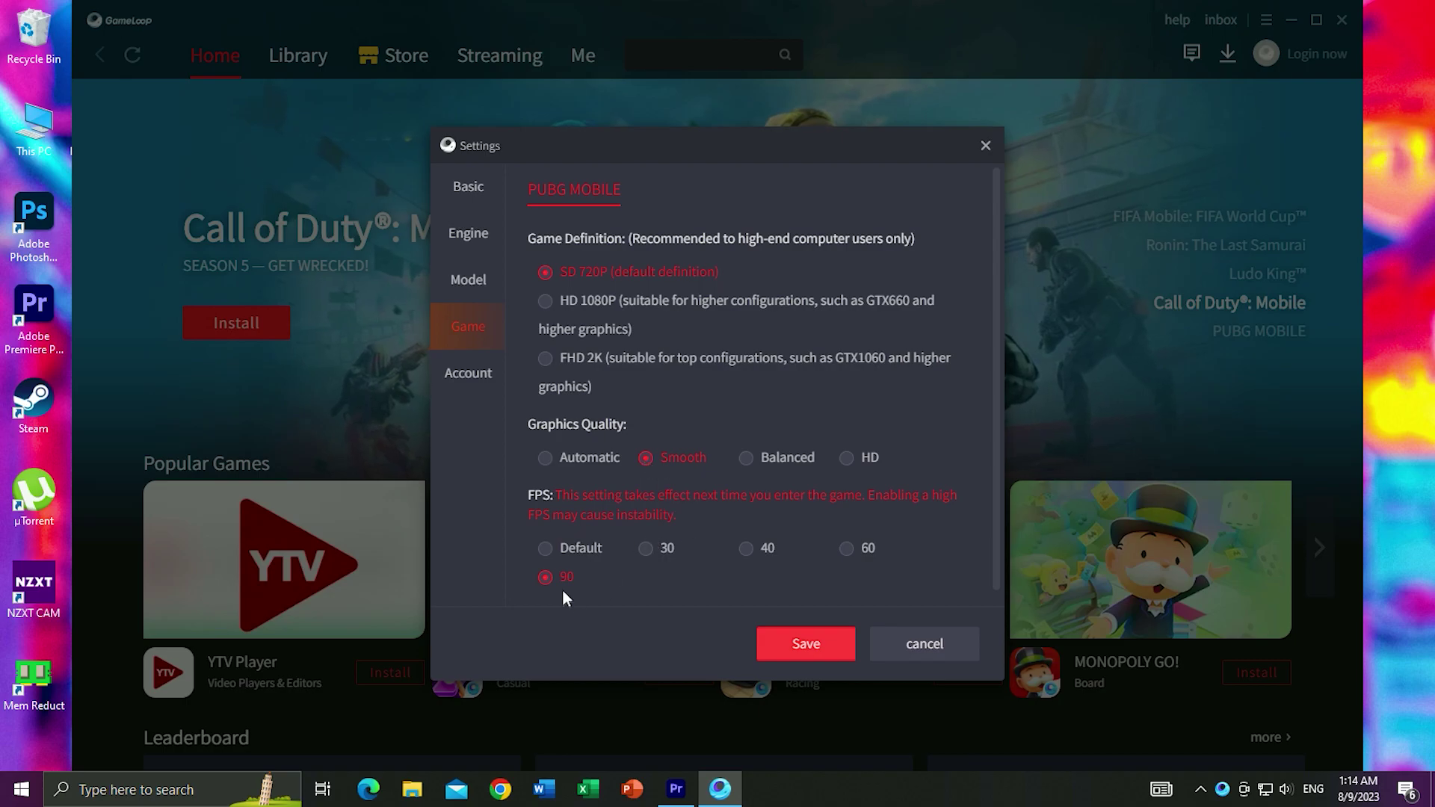
left_click(788, 644)
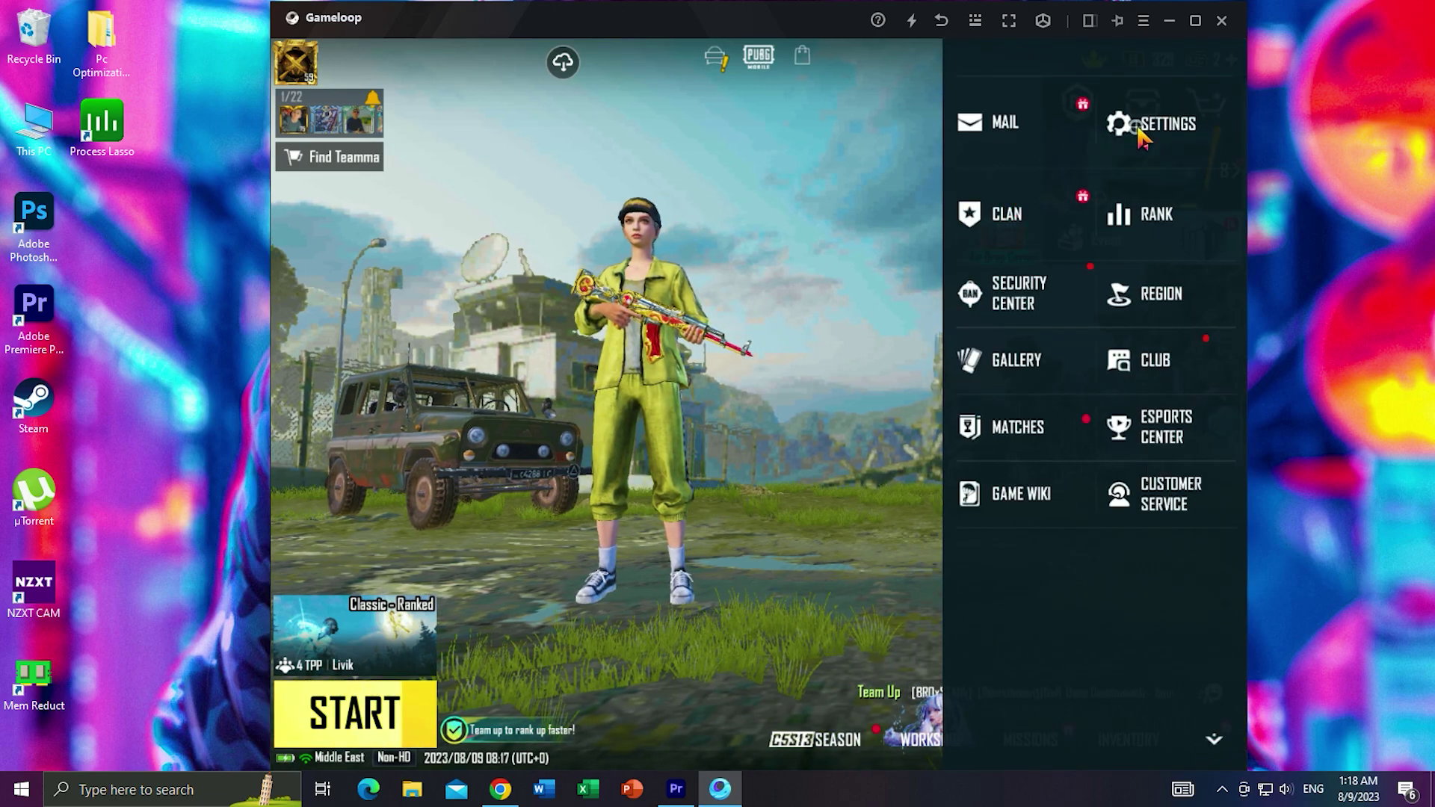
Step: Open the Graphics & Audio settings inside PUBG MOBILE and set the combat frame rate to Extreme
left_click(1124, 124)
left_click(1159, 239)
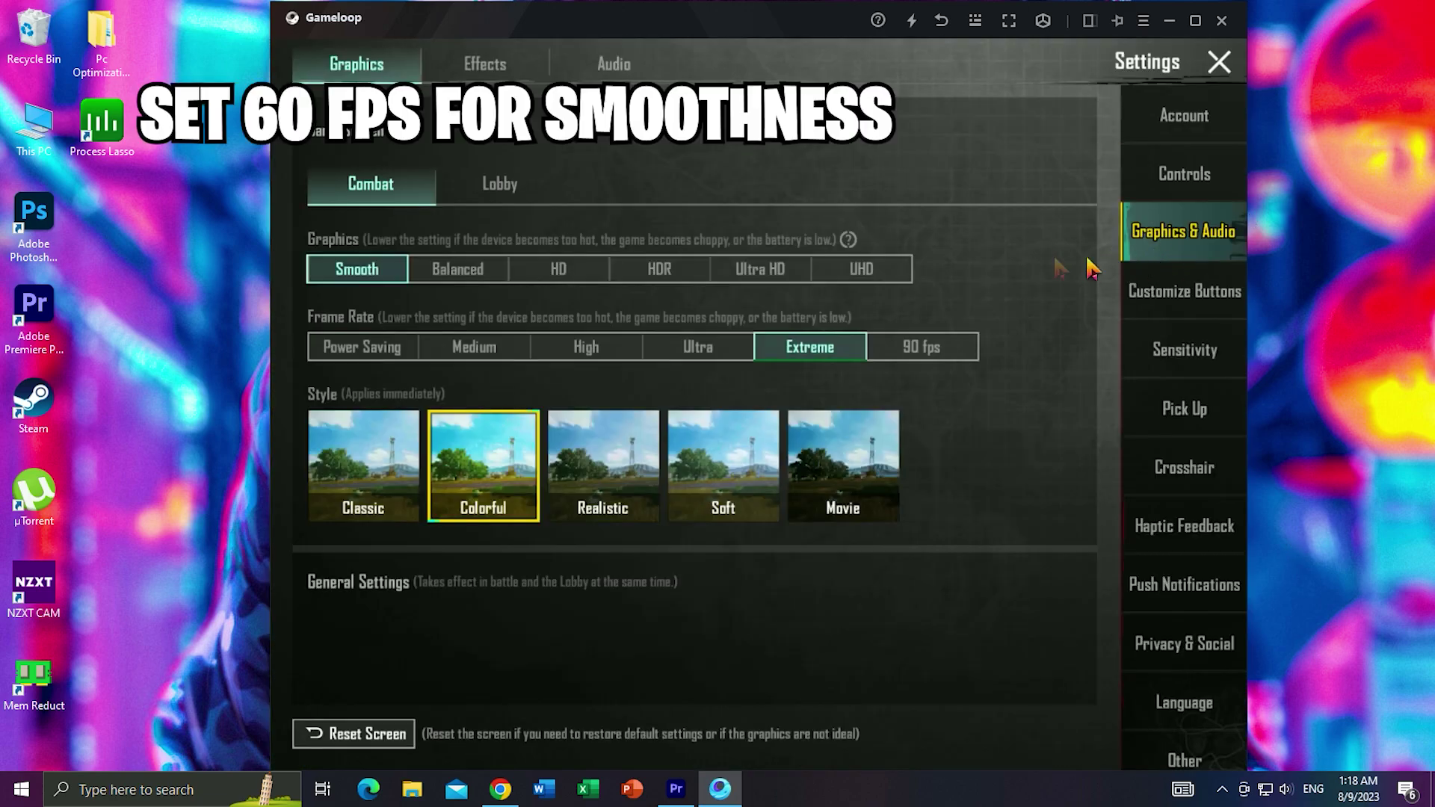
left_click(826, 349)
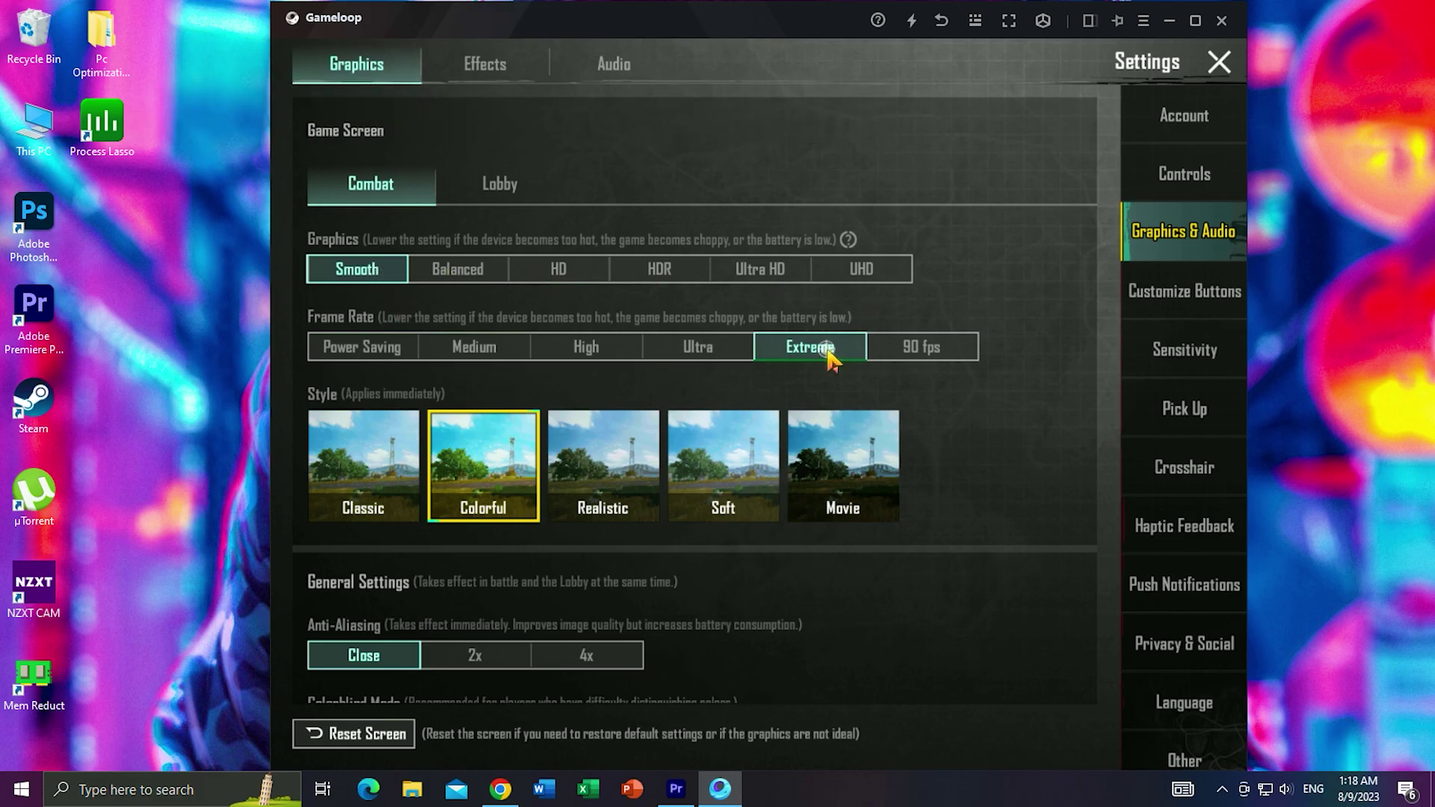
Step: Enable Auto-Adjust Graphics in the general graphics settings, apply the changes and close the game settings
left_click_drag(968, 553, 966, 464)
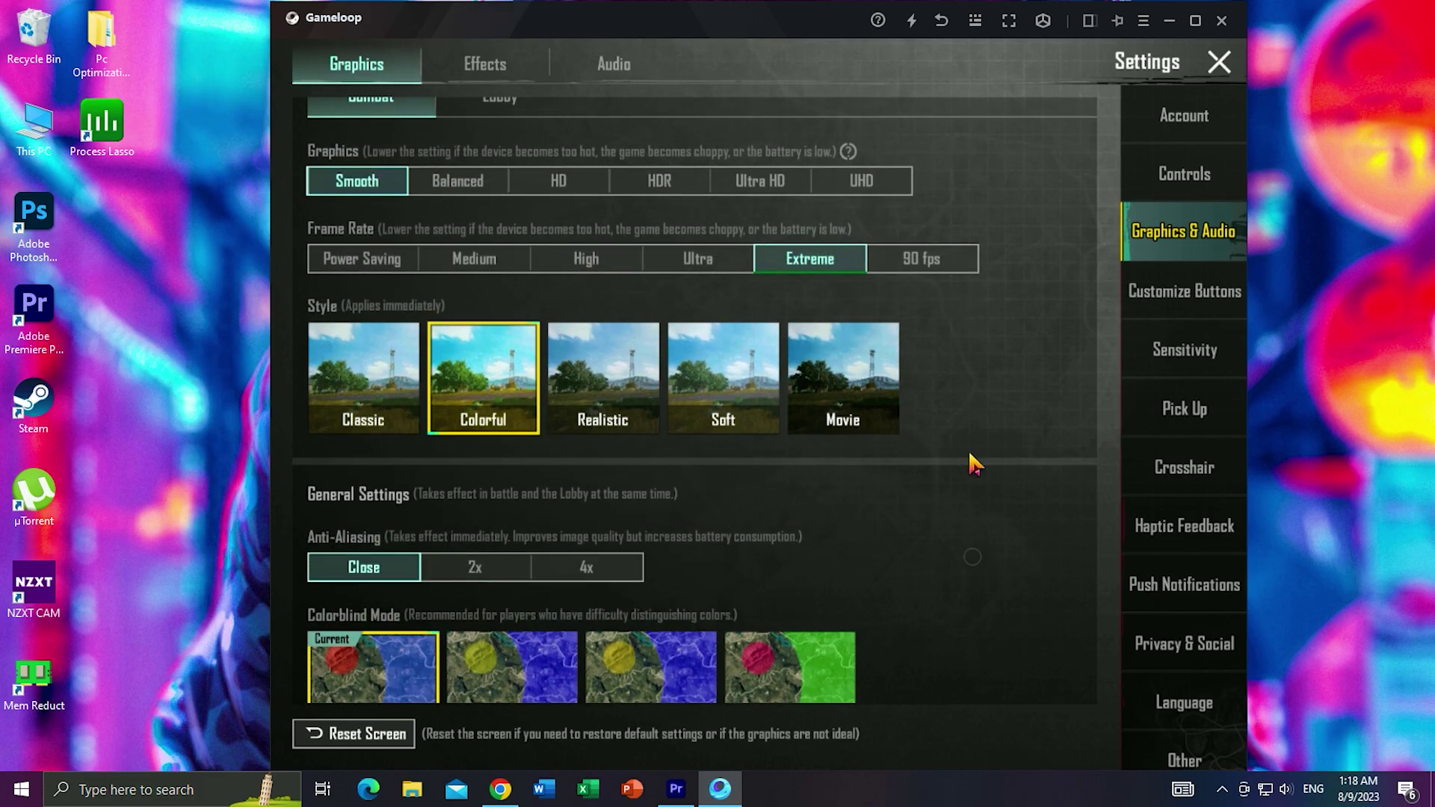
left_click_drag(956, 571, 959, 293)
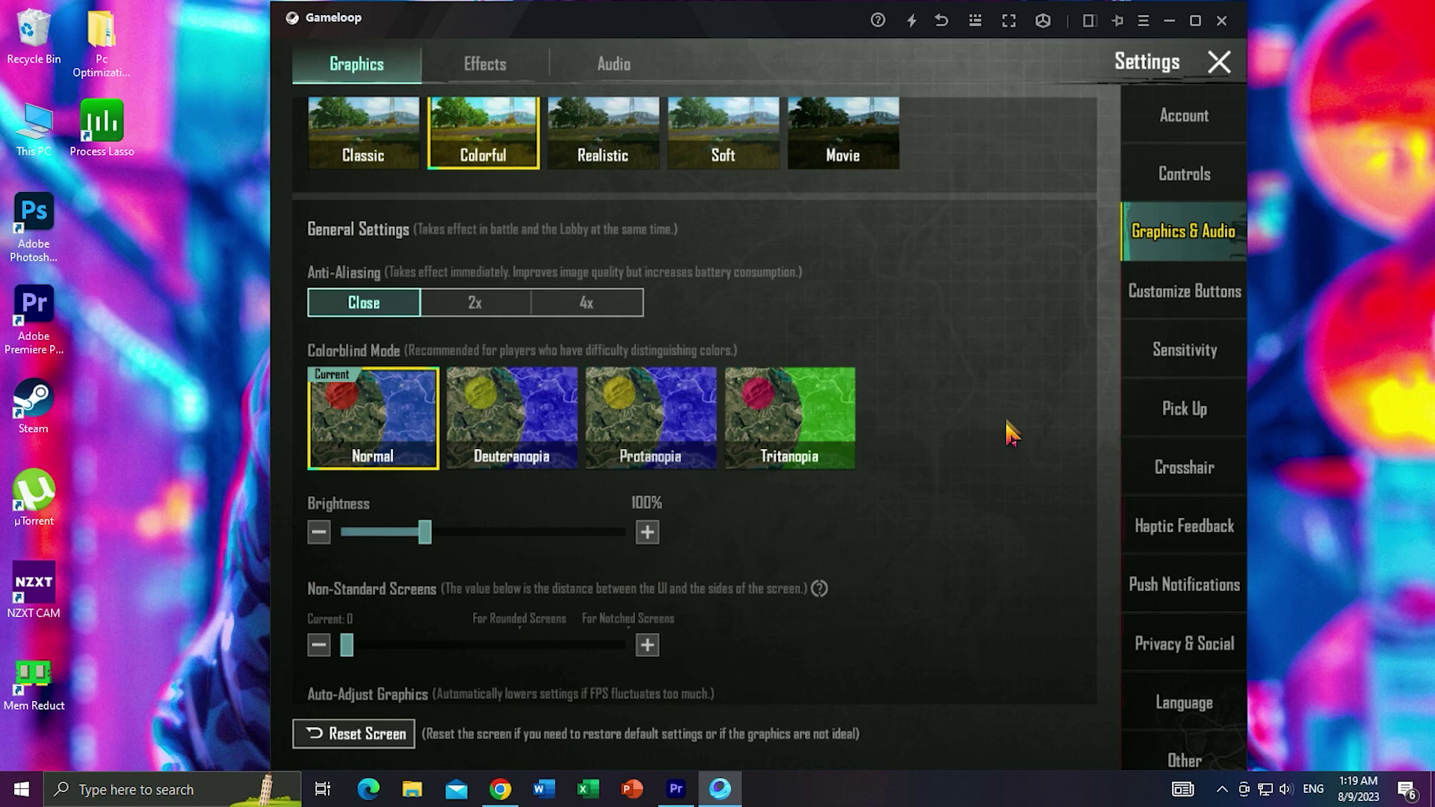
left_click(398, 687)
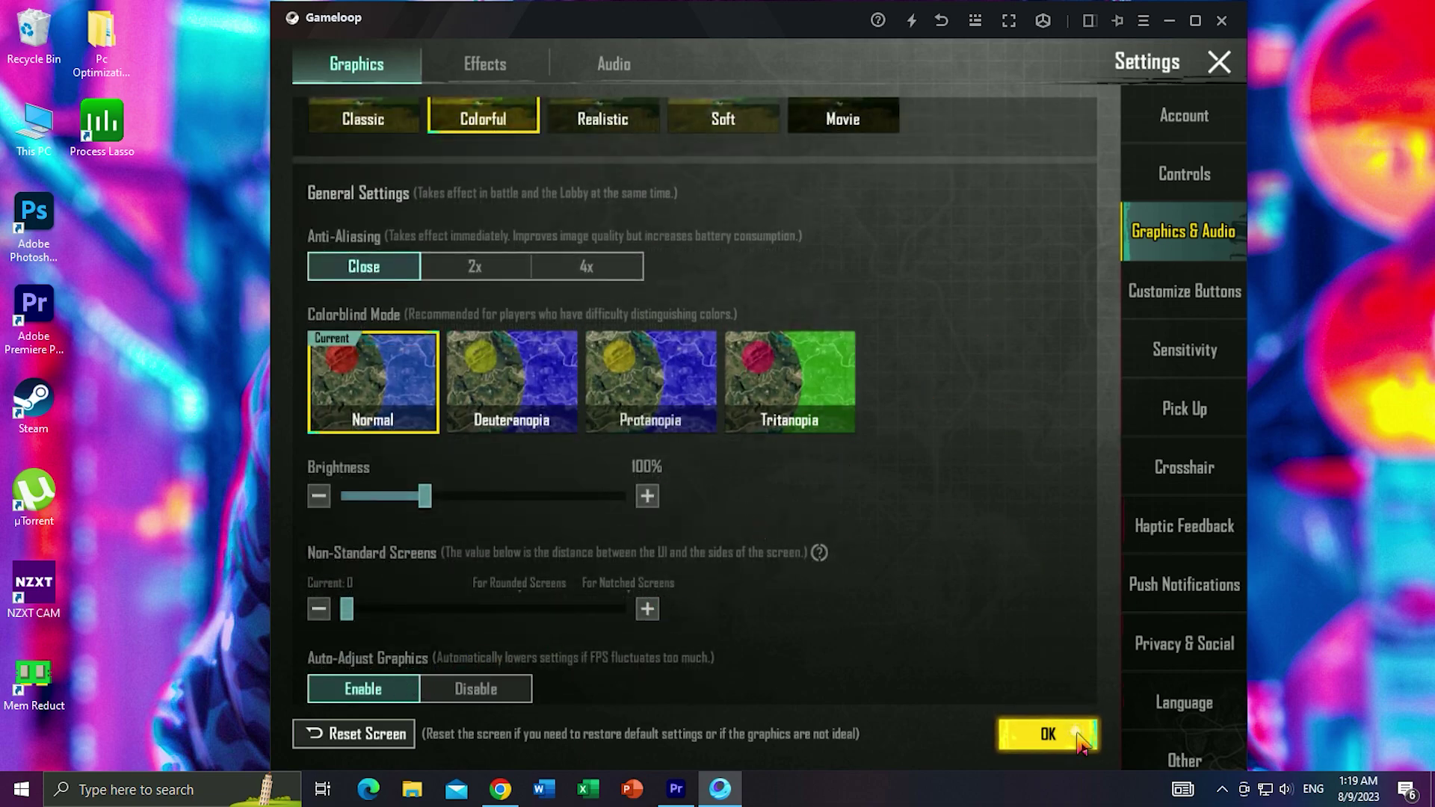
left_click(1016, 732)
left_click(1218, 63)
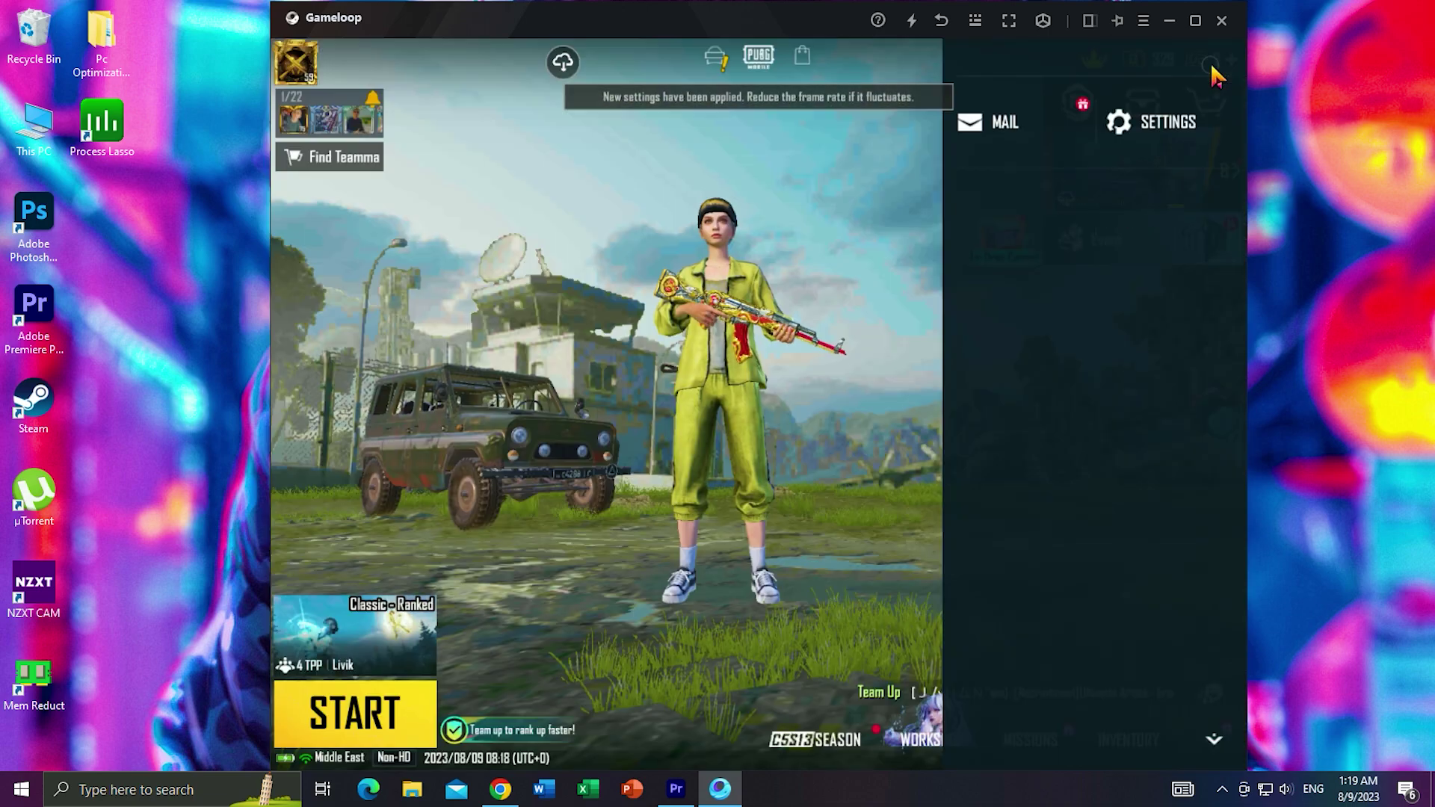